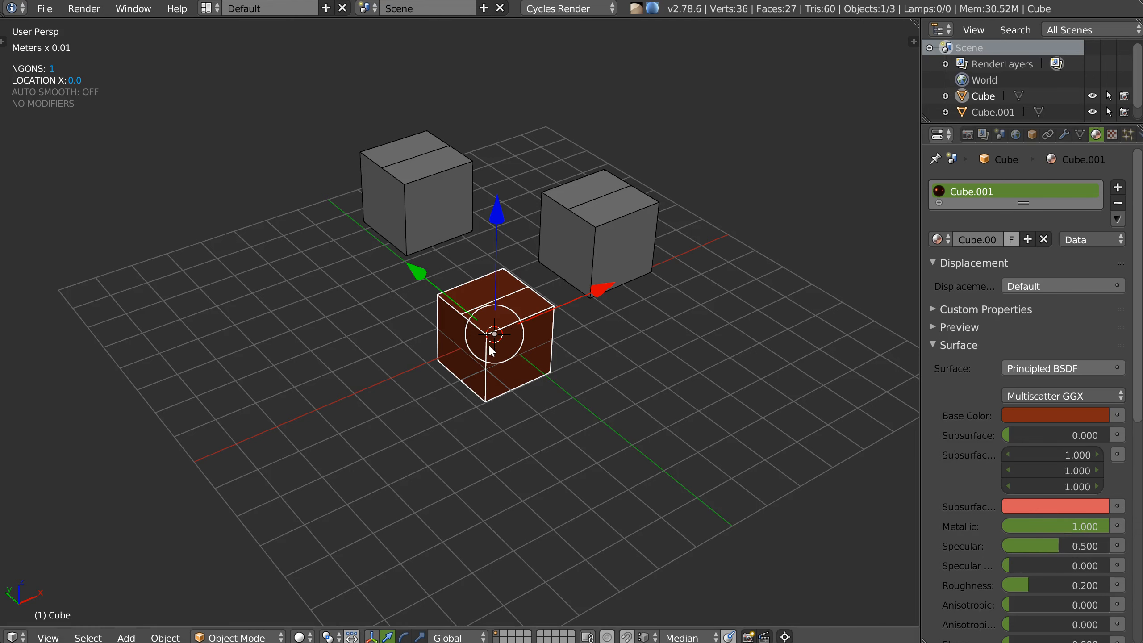
# Open the shader options for the front cube and apply a plastic shader, followed by a glass shader, in the red-brown colour
pyautogui.moveTo(489, 349); pyautogui.dragTo(494, 338, button='middle')
pyautogui.press('space')
pyautogui.click(551, 533)
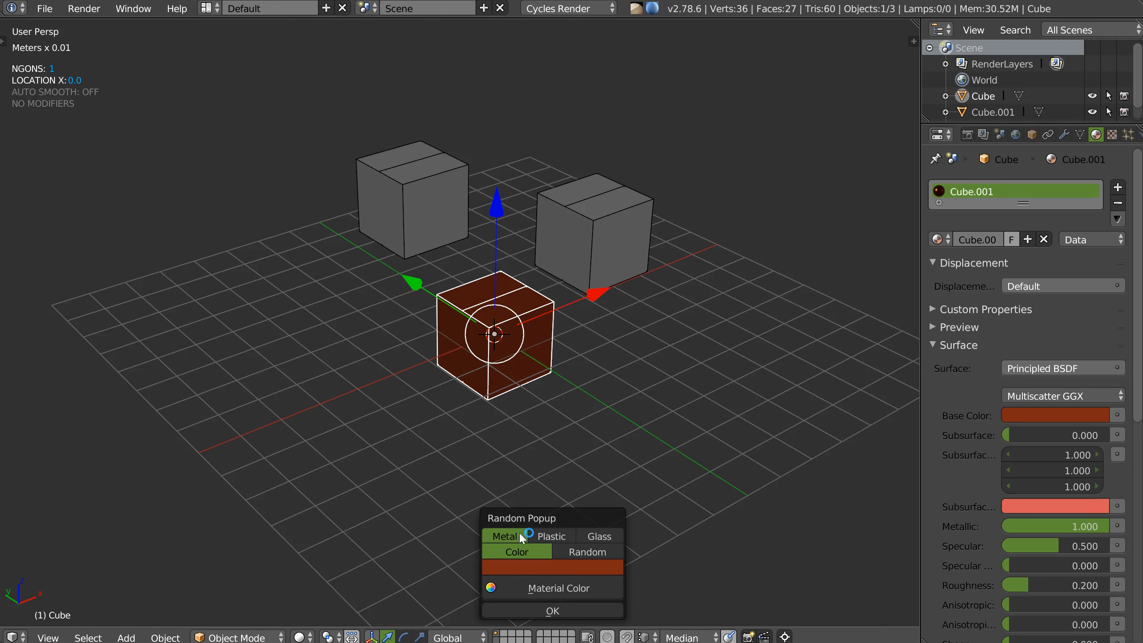
pyautogui.click(549, 535)
pyautogui.click(540, 588)
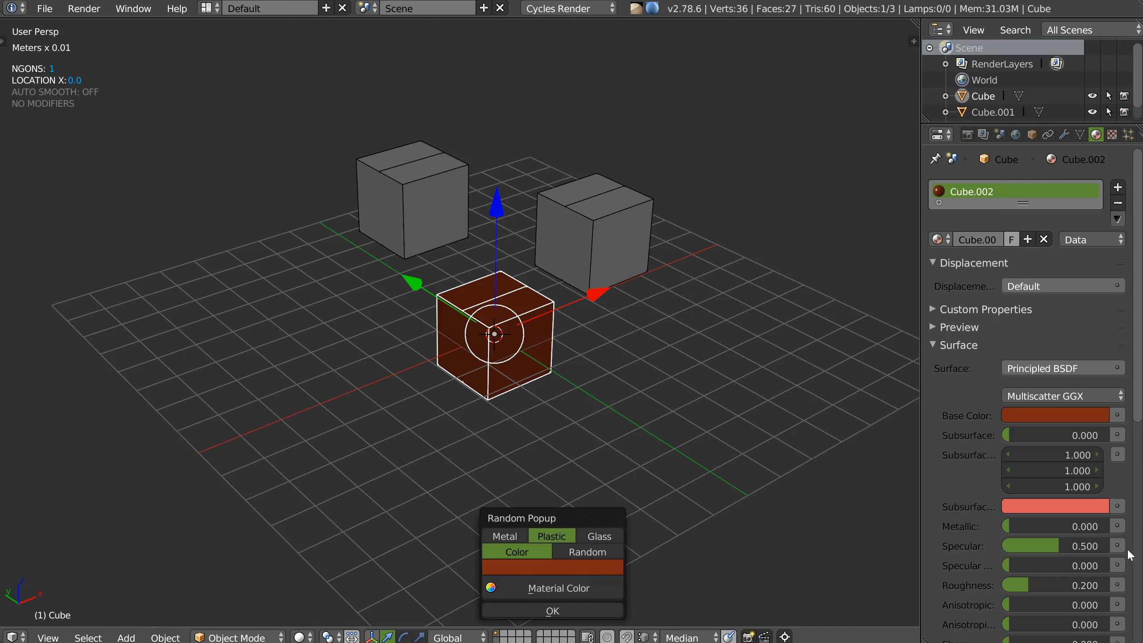
pyautogui.click(602, 538)
pyautogui.click(566, 586)
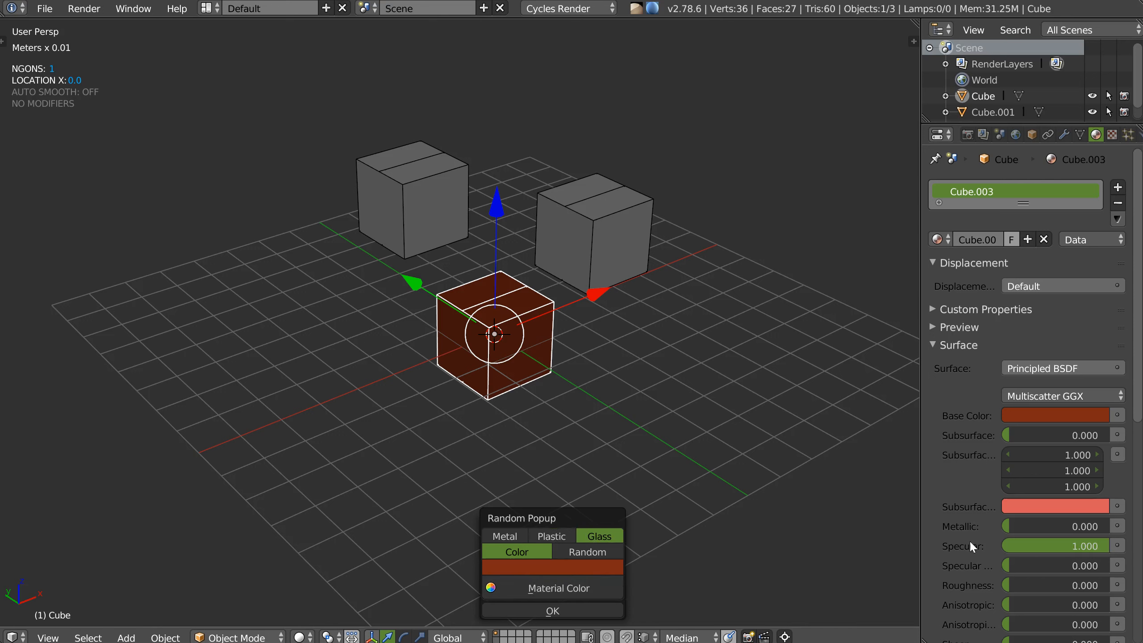
# Switch the shader type to Metal and apply it to the front cube in the same red-brown colour
pyautogui.click(502, 537)
pyautogui.click(539, 590)
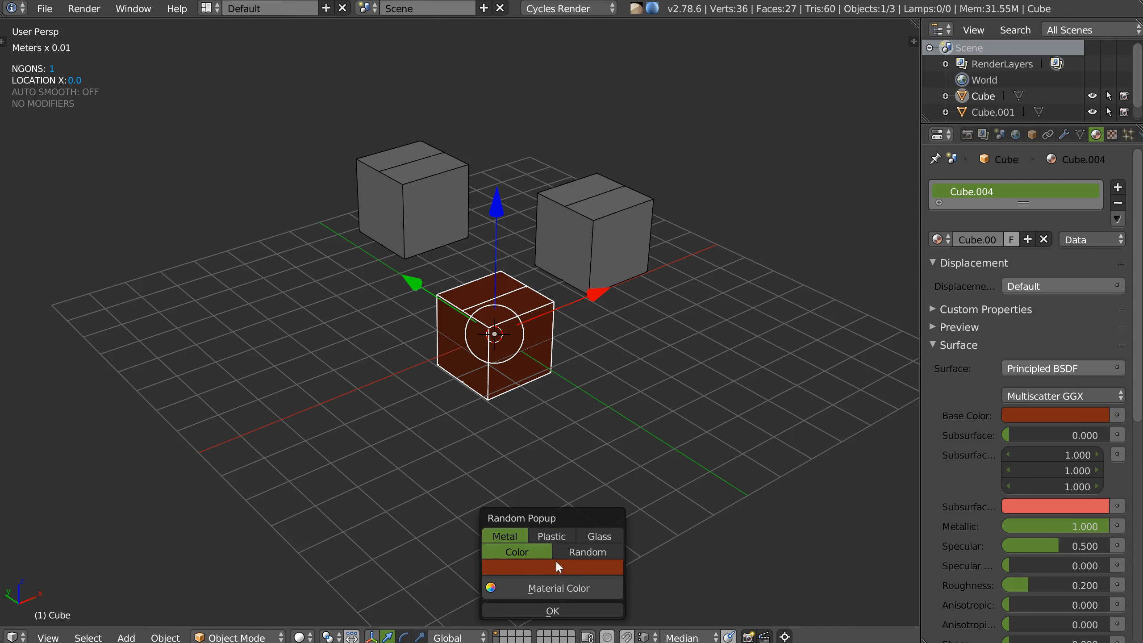
pyautogui.press('q')
pyautogui.press('Escape')
# Add the other two cubes to the selection and apply the red-brown metal shader to all three
pyautogui.keyDown('shift'); pyautogui.rightClick(584, 255); pyautogui.keyUp('shift')
pyautogui.keyDown('shift'); pyautogui.rightClick(417, 210); pyautogui.keyUp('shift')
pyautogui.press('q')
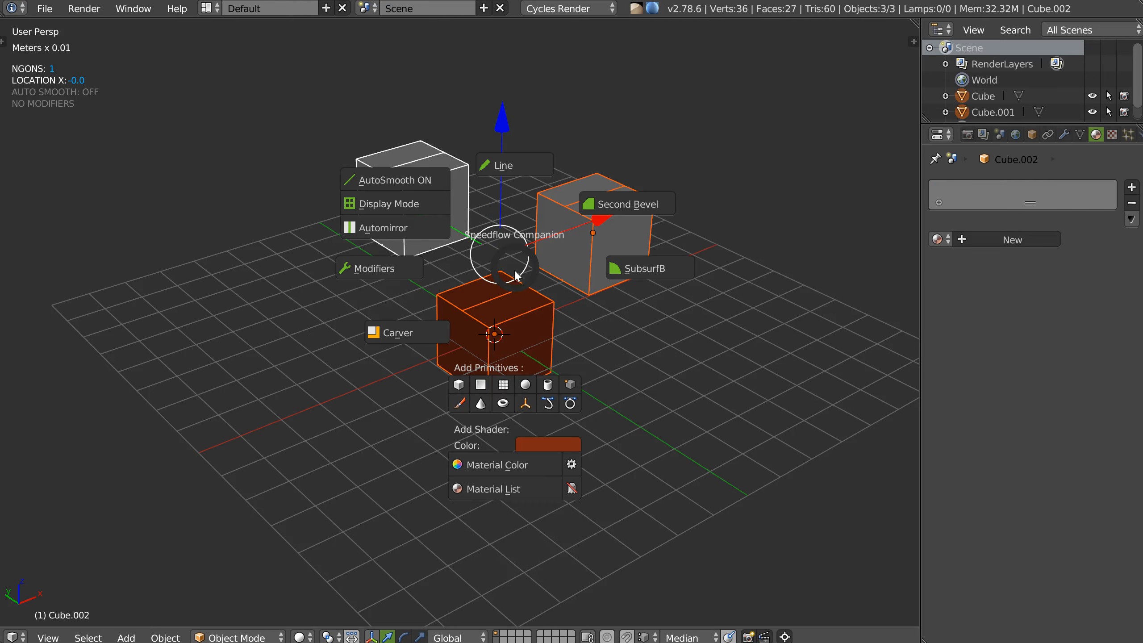
pyautogui.click(497, 463)
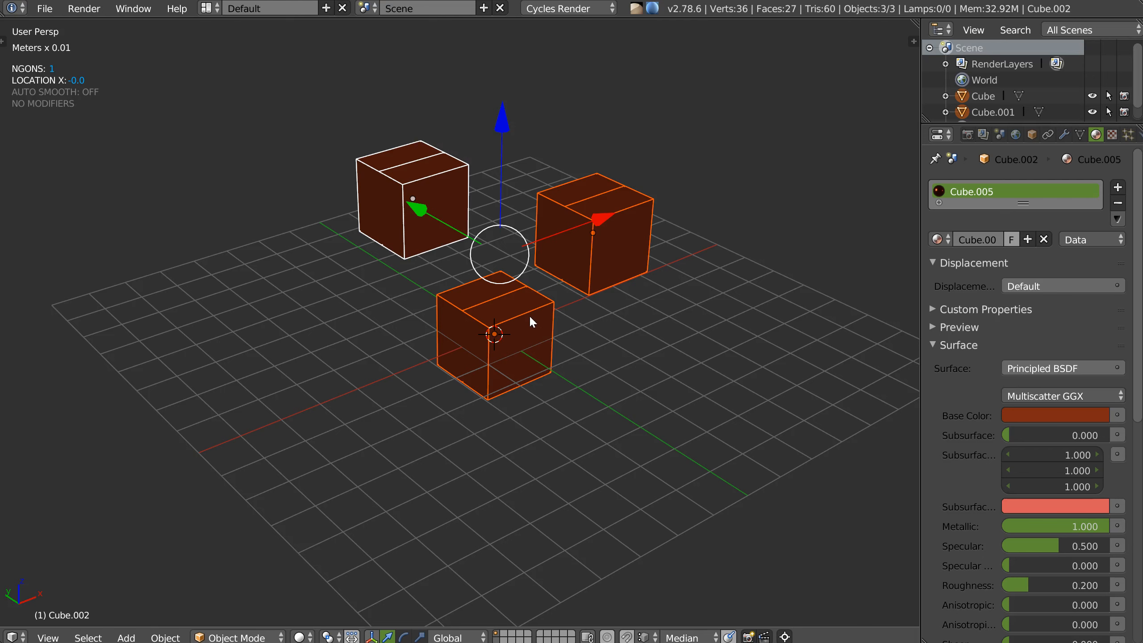
# Select the right cube and brighten its shader colour to orange-red
pyautogui.rightClick(587, 269)
pyautogui.press('q')
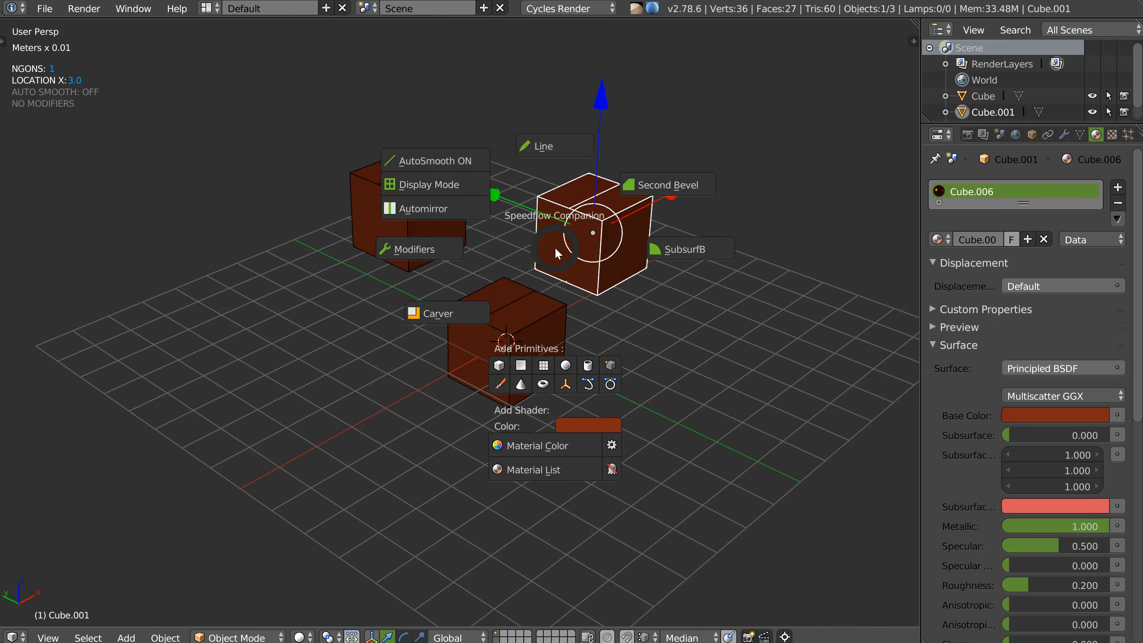
pyautogui.click(574, 425)
pyautogui.moveTo(696, 270); pyautogui.dragTo(695, 238)
# Select the rear-left cube and change its shader colour to golden yellow
pyautogui.rightClick(411, 227)
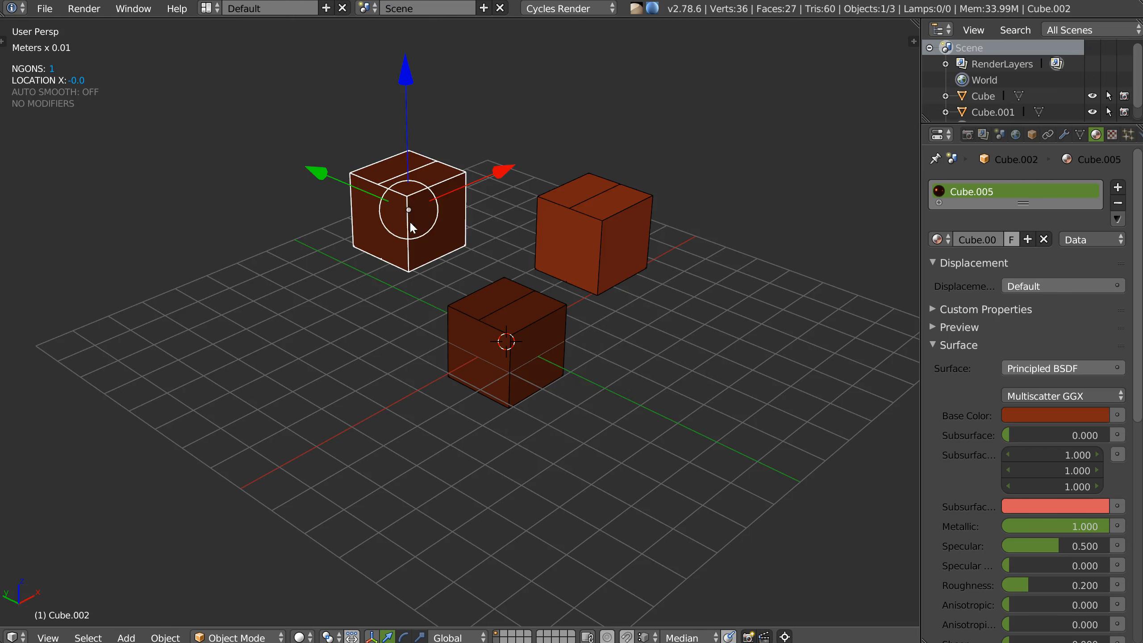
pyautogui.press('q')
pyautogui.click(430, 400)
pyautogui.click(468, 286)
pyautogui.moveTo(453, 279); pyautogui.dragTo(443, 272)
# Select all three cubes and assign a random shader colour to each
pyautogui.moveTo(607, 262); pyautogui.dragTo(565, 251, button='middle')
pyautogui.keyDown('shift'); pyautogui.rightClick(563, 252); pyautogui.keyUp('shift')
pyautogui.keyDown('shift'); pyautogui.rightClick(493, 311); pyautogui.keyUp('shift')
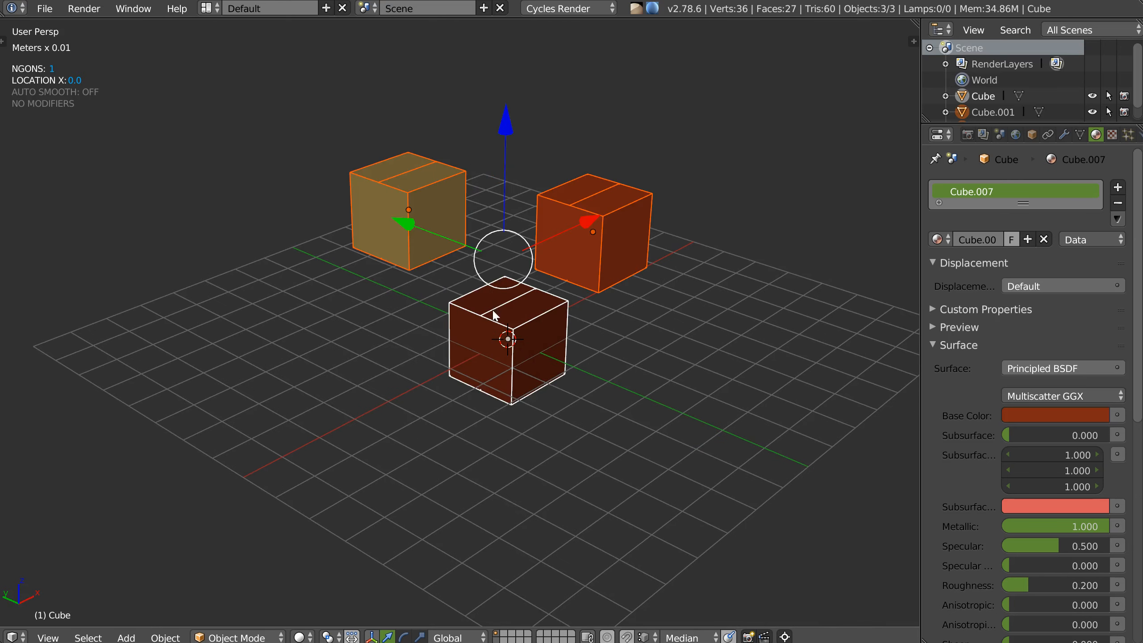
pyautogui.press('q')
pyautogui.click(477, 468)
pyautogui.moveTo(489, 444); pyautogui.dragTo(483, 288, button='middle')
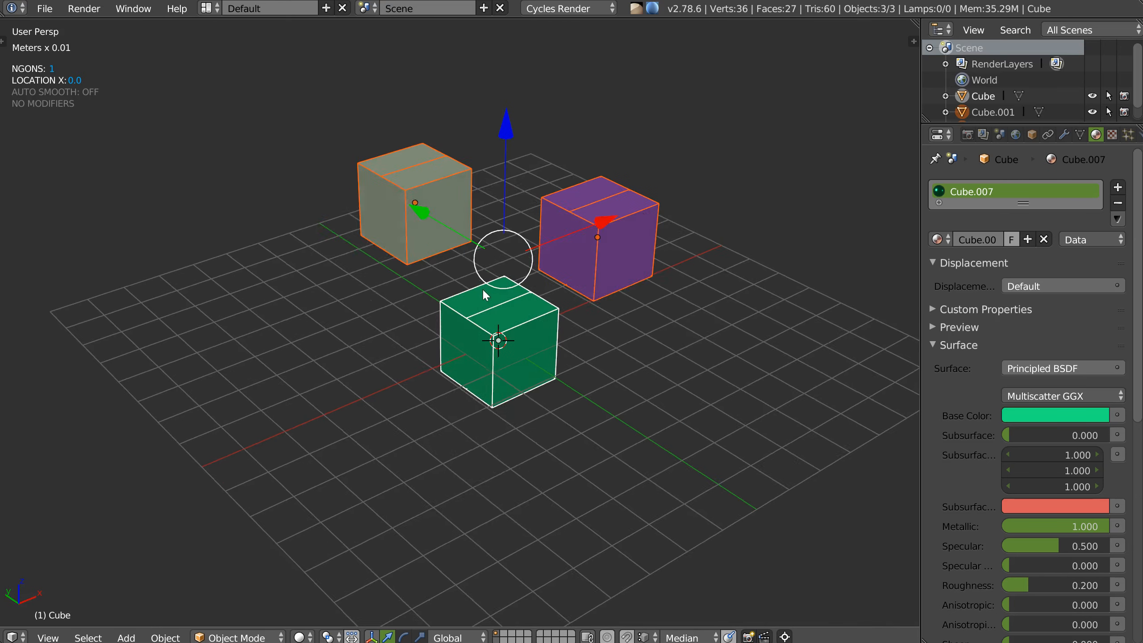
# Randomize the shader colours of the three selected cubes two more times
pyautogui.press('q')
pyautogui.click(473, 480)
pyautogui.moveTo(473, 480); pyautogui.dragTo(512, 323, button='middle')
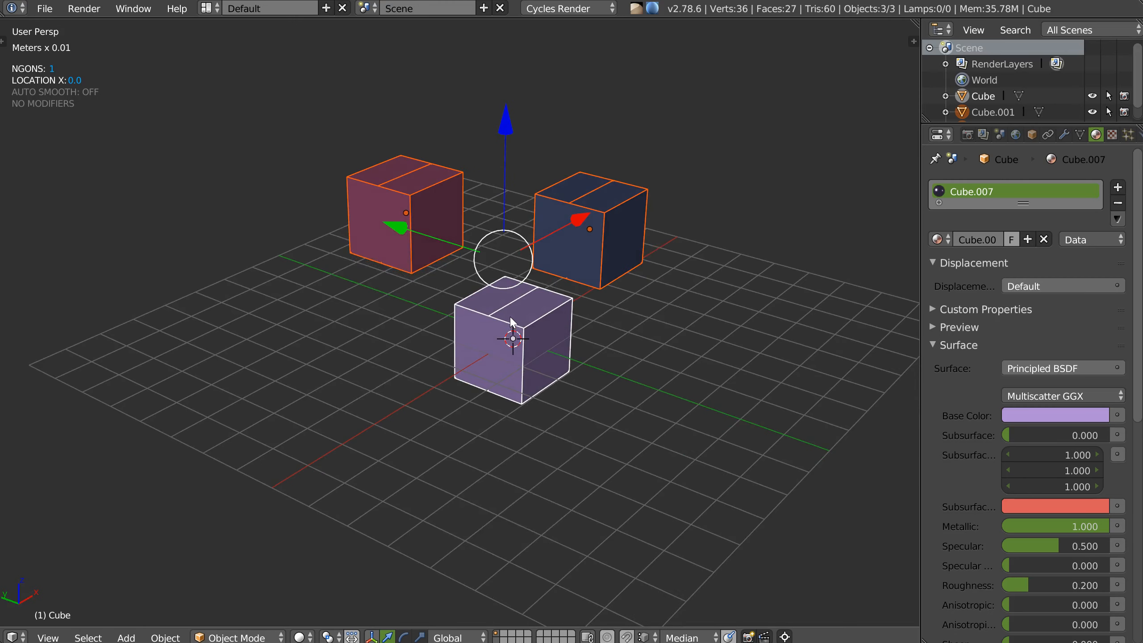
pyautogui.press('q')
pyautogui.click(492, 518)
pyautogui.moveTo(493, 518); pyautogui.dragTo(503, 316, button='middle')
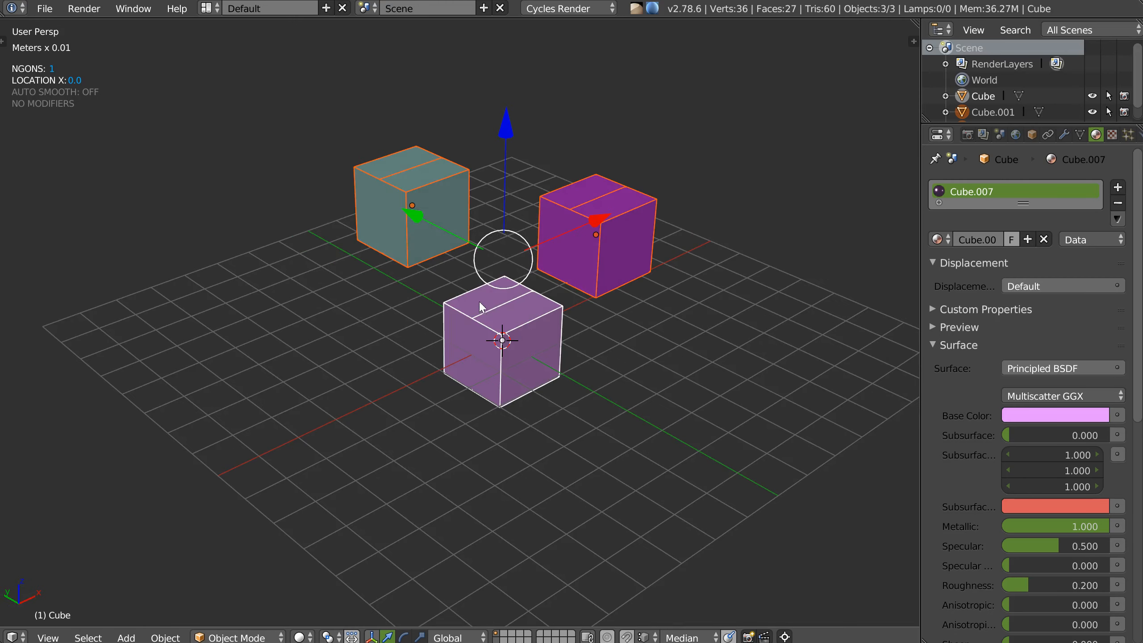
pyautogui.press('q')
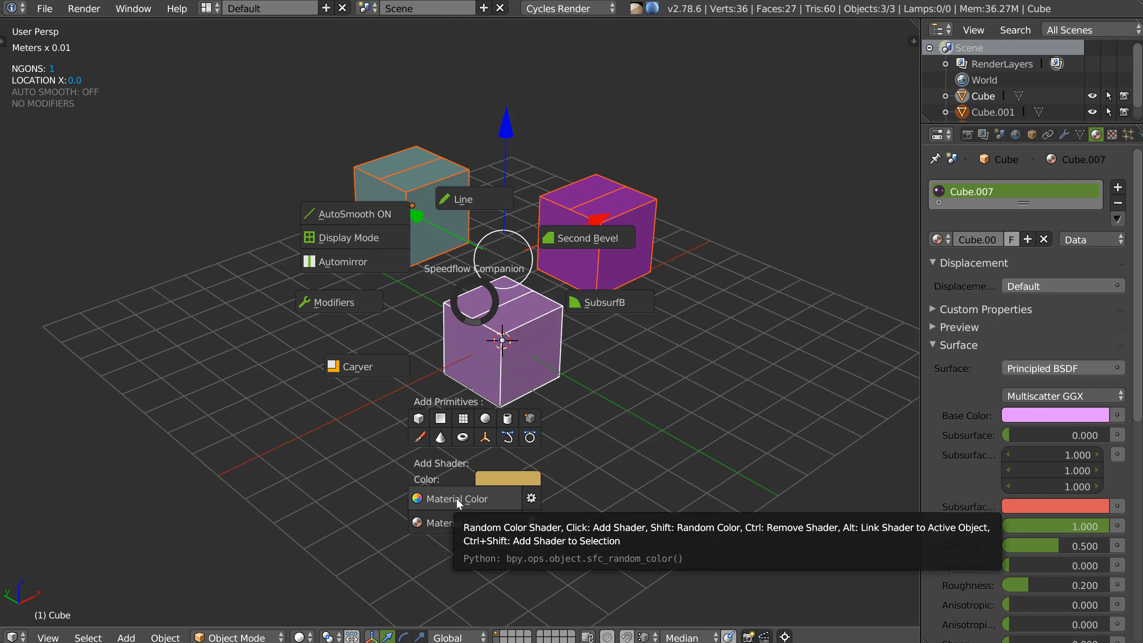
pyautogui.press('Escape')
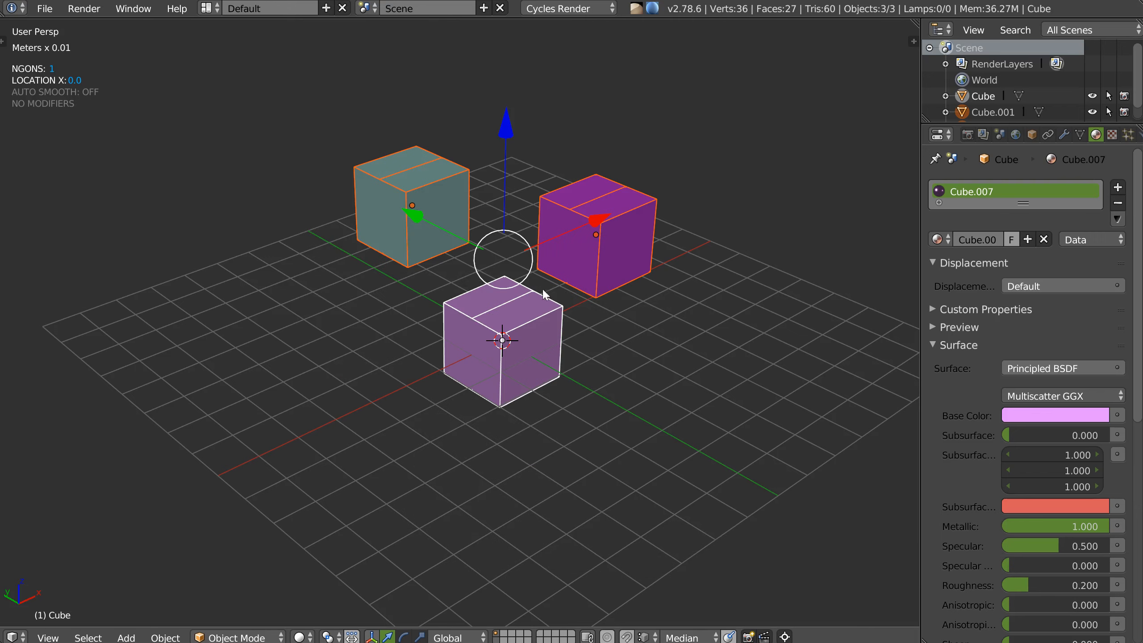
# Select all three cubes with the pale teal one active and link its shader to the others
pyautogui.click(602, 270)
pyautogui.keyDown('shift'); pyautogui.click(510, 350); pyautogui.keyUp('shift')
pyautogui.keyDown('shift'); pyautogui.click(412, 214); pyautogui.keyUp('shift')
pyautogui.moveTo(412, 215); pyautogui.dragTo(403, 217, button='middle')
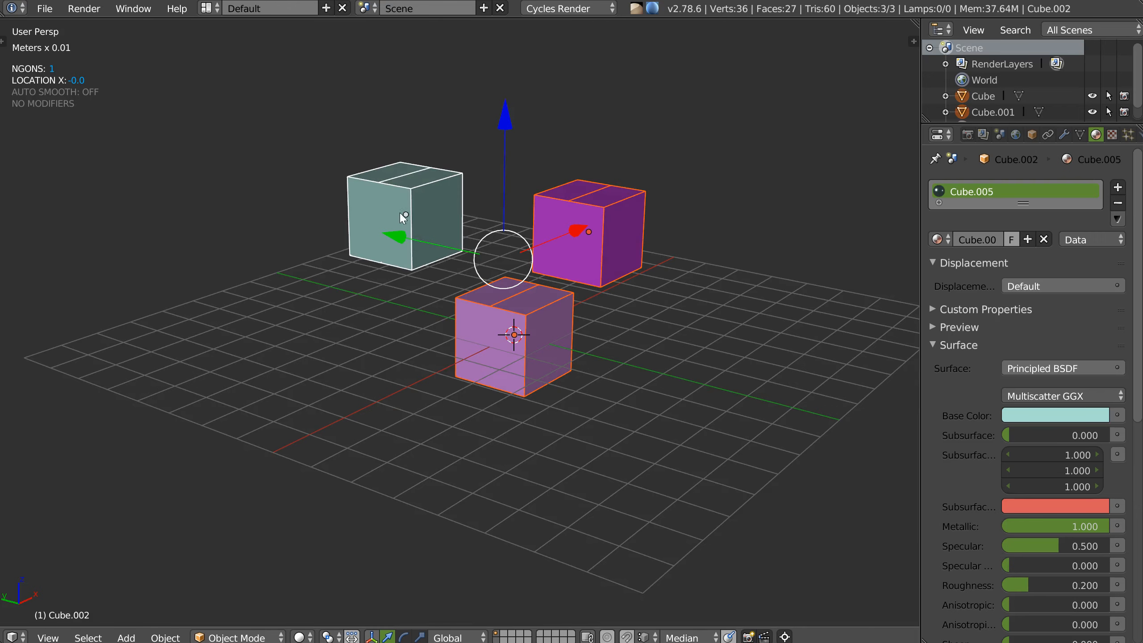
pyautogui.press('space')
pyautogui.keyDown('shift'); pyautogui.click(456, 457); pyautogui.keyUp('shift')
# Widen the properties editor and check the linked material on each cube
pyautogui.moveTo(554, 298); pyautogui.dragTo(424, 230, button='middle')
pyautogui.click(424, 230)
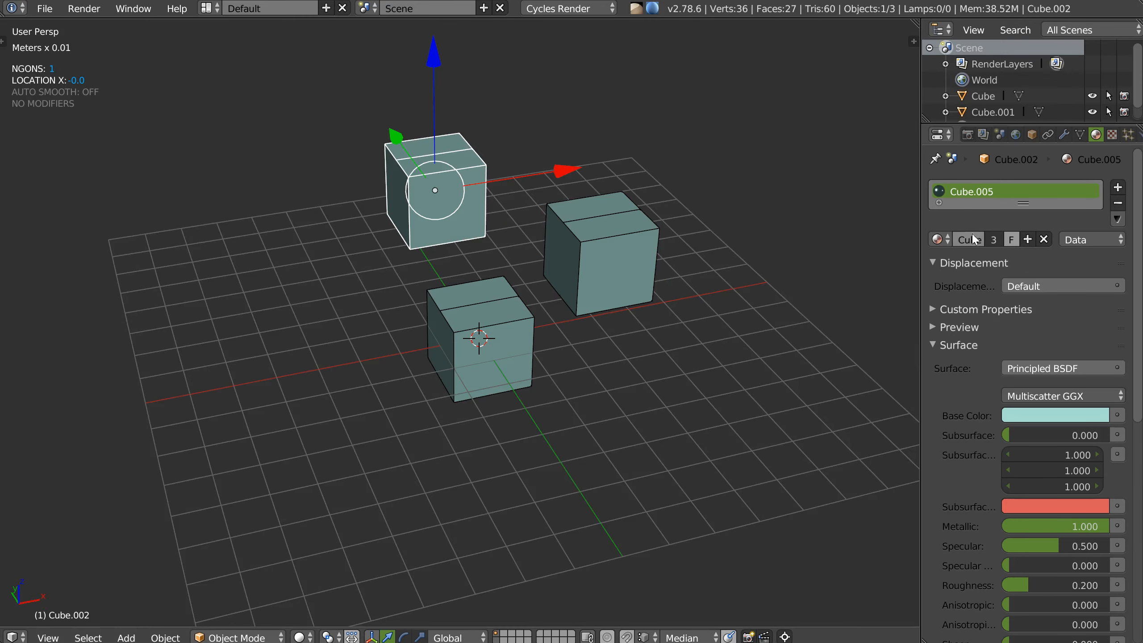
pyautogui.moveTo(919, 249); pyautogui.dragTo(839, 247)
pyautogui.click(436, 332)
pyautogui.click(540, 247)
pyautogui.click(432, 210)
# Select all three cubes and remove their shaders
pyautogui.keyDown('shift'); pyautogui.click(441, 323); pyautogui.keyUp('shift')
pyautogui.keyDown('shift'); pyautogui.click(544, 272); pyautogui.keyUp('shift')
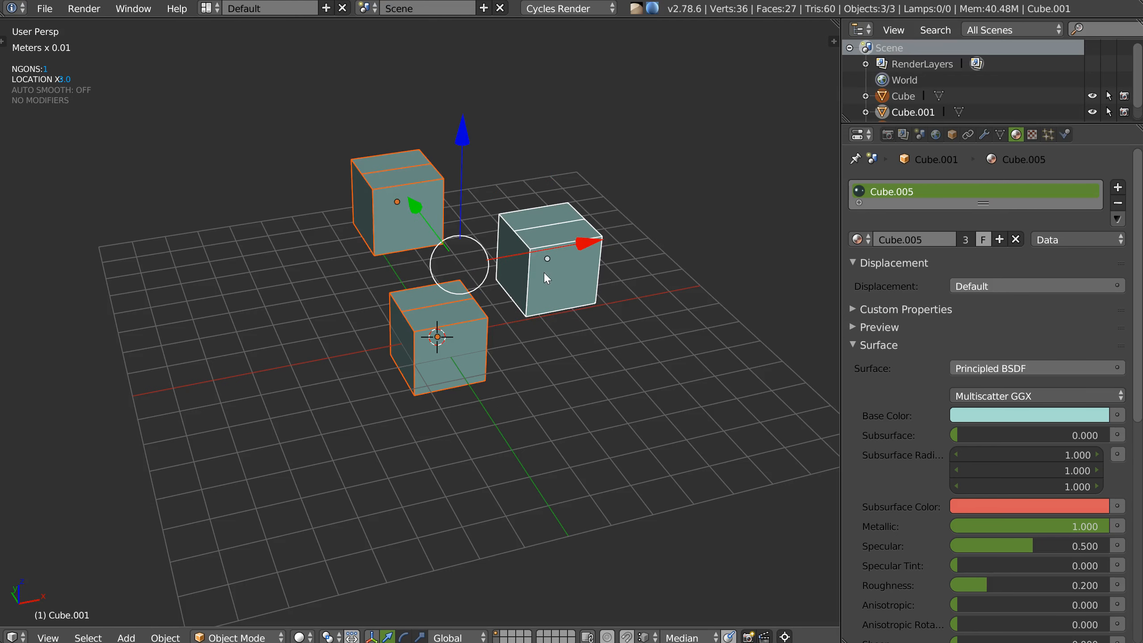
pyautogui.rightClick(531, 271)
pyautogui.click(523, 465)
pyautogui.moveTo(509, 303); pyautogui.dragTo(475, 267, button='middle')
pyautogui.rightClick(476, 268)
pyautogui.click(534, 469)
# Purge the unused materials from the scene and check the list of available materials
pyautogui.rightClick(458, 273)
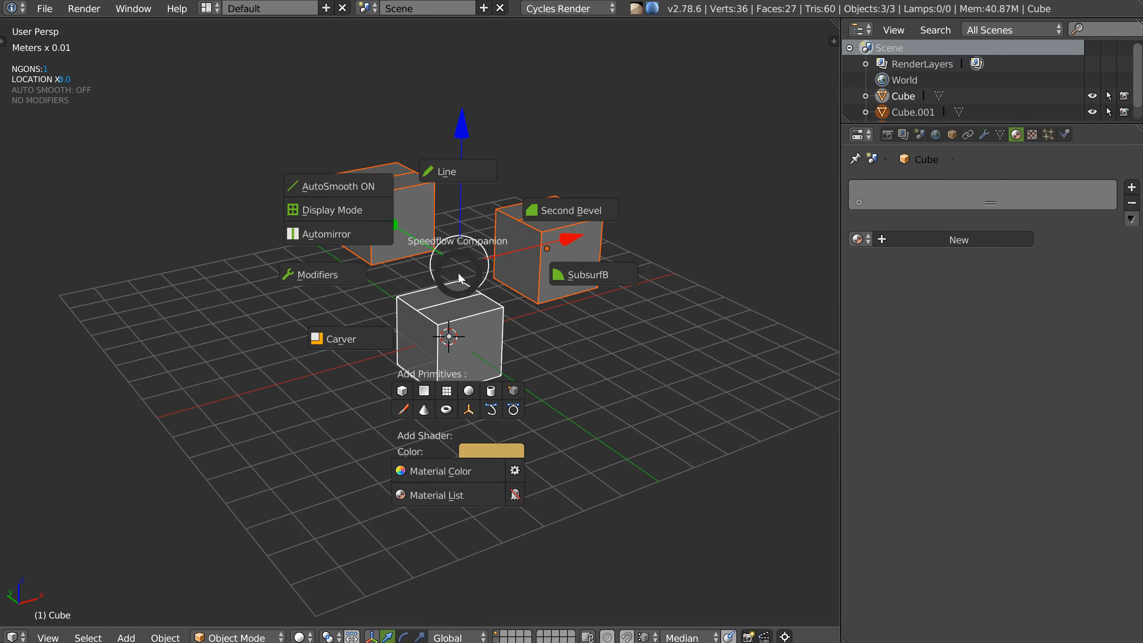
pyautogui.click(516, 495)
pyautogui.click(858, 239)
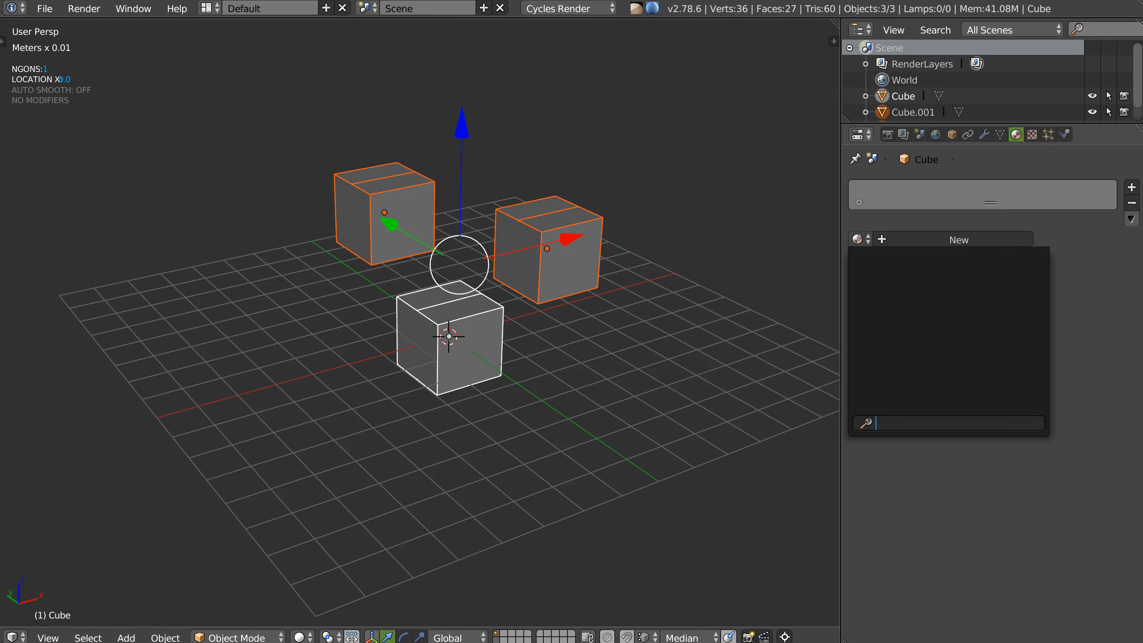
# Add one shared golden metal shader to the three selected cubes and check the material on each cube
pyautogui.moveTo(477, 261); pyautogui.dragTo(497, 242, button='middle')
pyautogui.rightClick(495, 243)
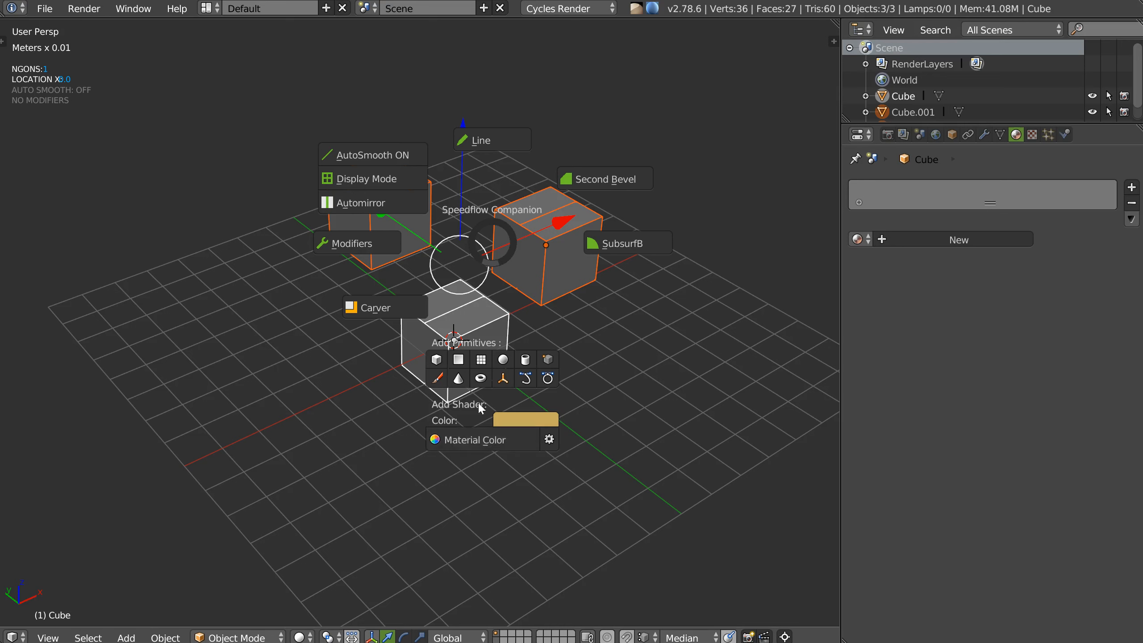
pyautogui.click(477, 441)
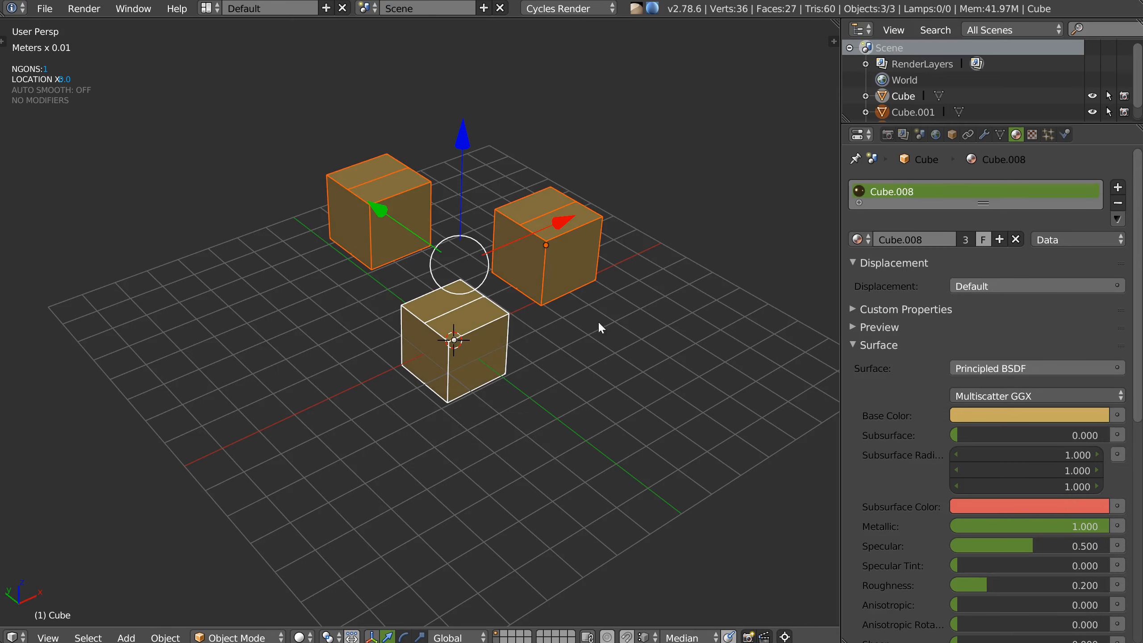
pyautogui.moveTo(486, 330); pyautogui.dragTo(491, 338, button='middle')
pyautogui.rightClick(491, 338)
pyautogui.rightClick(558, 238)
pyautogui.rightClick(396, 221)
pyautogui.rightClick(459, 333)
# Select the right cube and slightly darken the golden colour of the shared shader
pyautogui.rightClick(553, 247)
pyautogui.press('q')
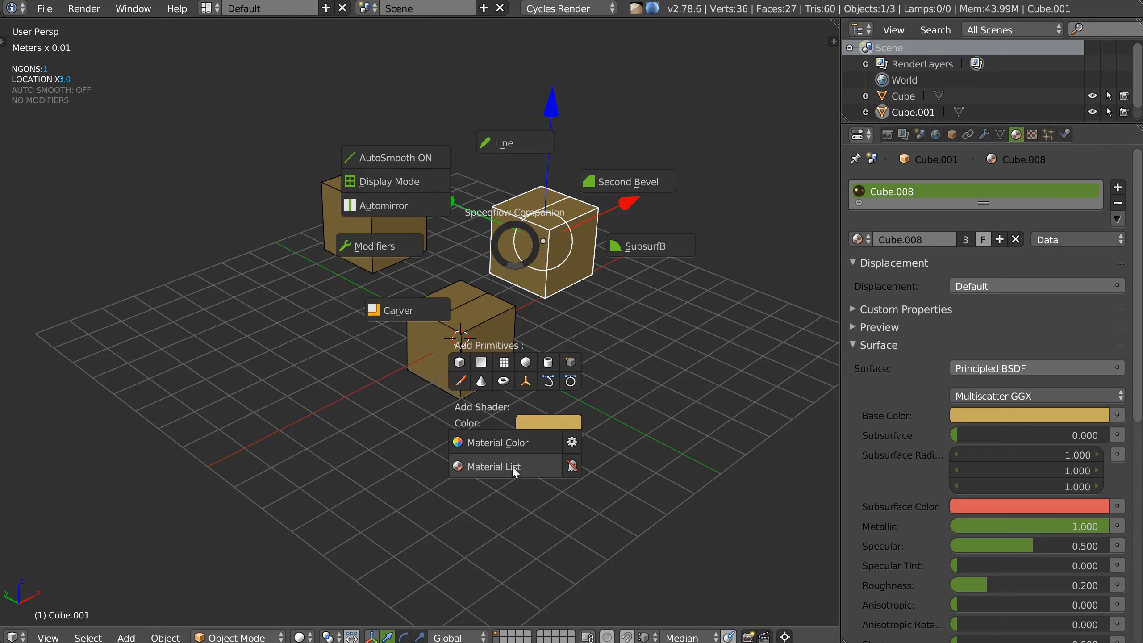
pyautogui.click(545, 422)
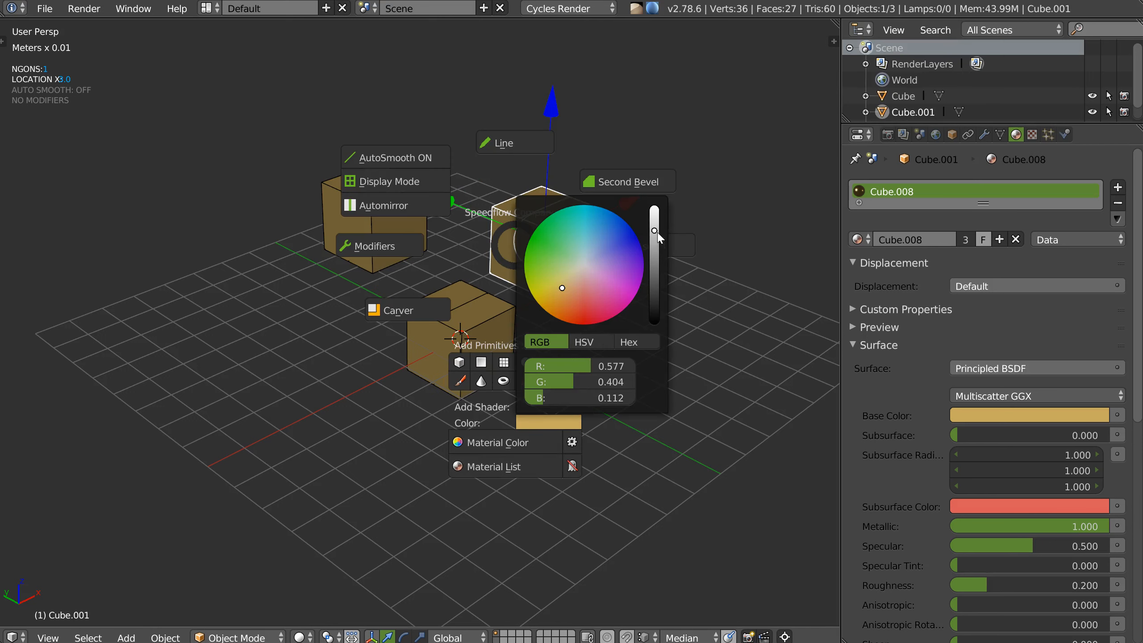
pyautogui.moveTo(657, 232); pyautogui.dragTo(657, 244)
pyautogui.press('q')
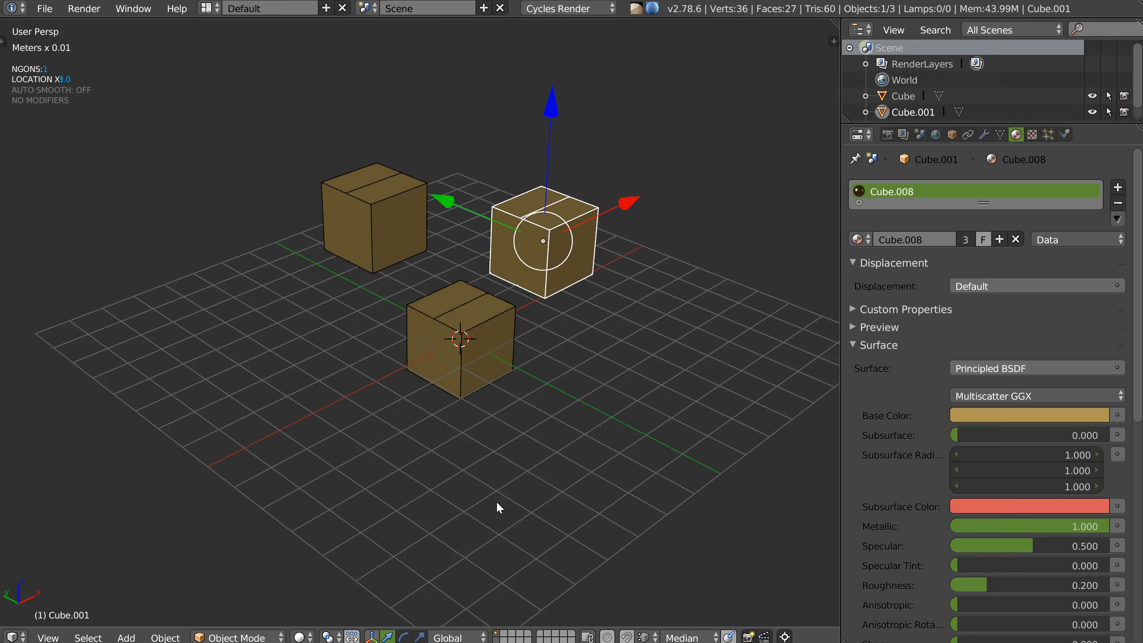
# Give the right cube its own new shader in the same golden colour and compare the materials of the cubes
pyautogui.press('q')
pyautogui.click(477, 505)
pyautogui.moveTo(553, 290); pyautogui.dragTo(541, 304, button='middle')
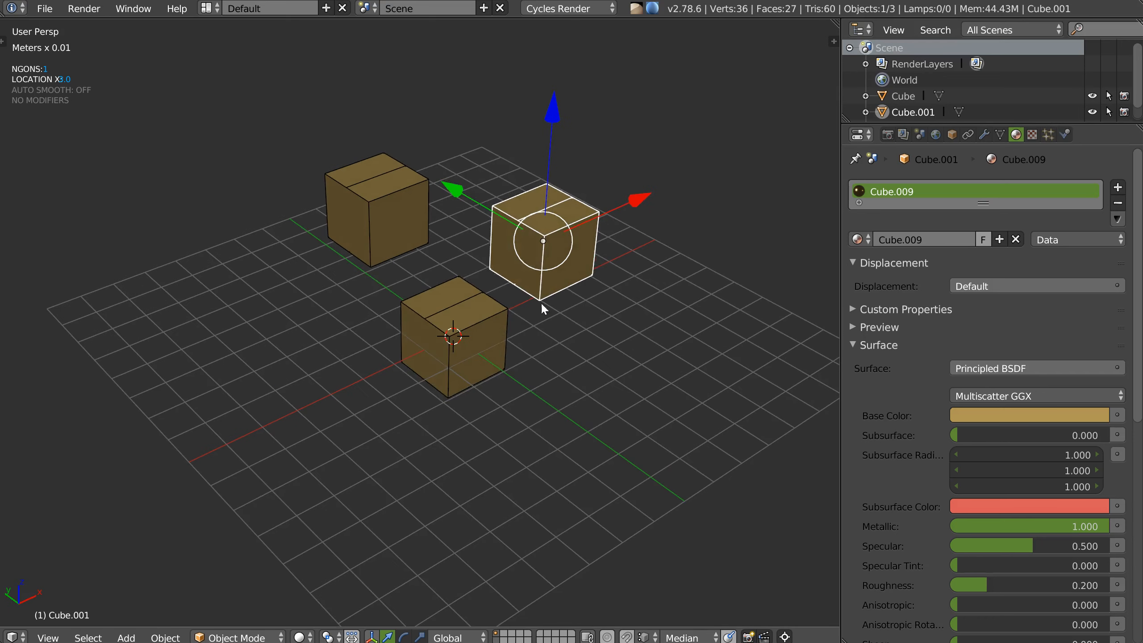
pyautogui.rightClick(452, 316)
pyautogui.rightClick(416, 206)
pyautogui.rightClick(556, 245)
# Select the rear-left cube and change the colour of its shared shader to blue
pyautogui.rightClick(398, 218)
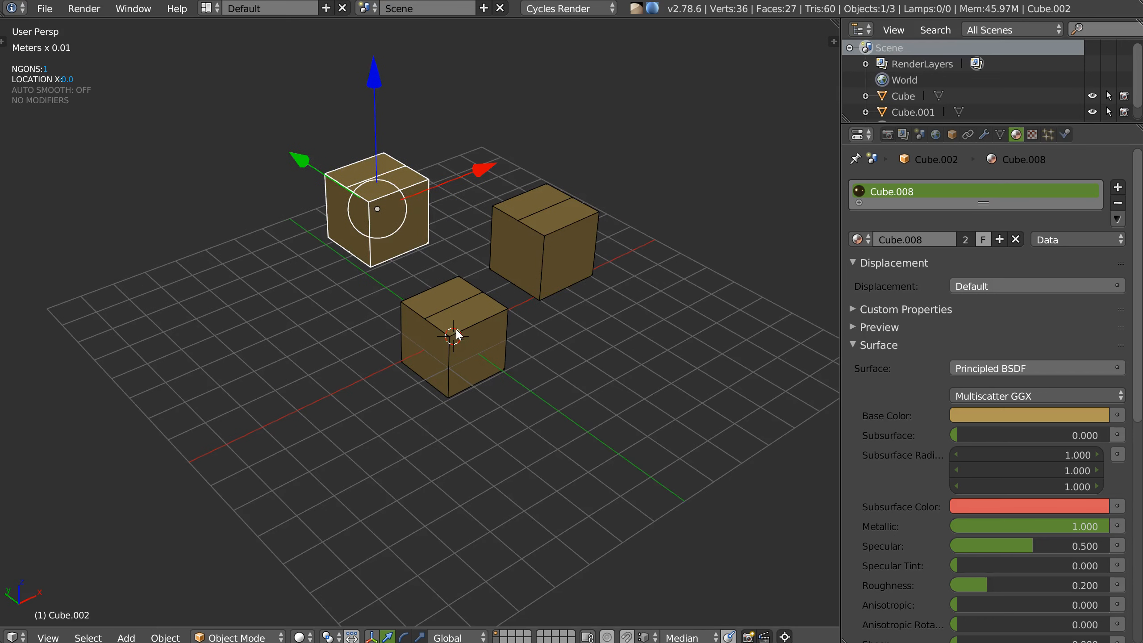
pyautogui.press('q')
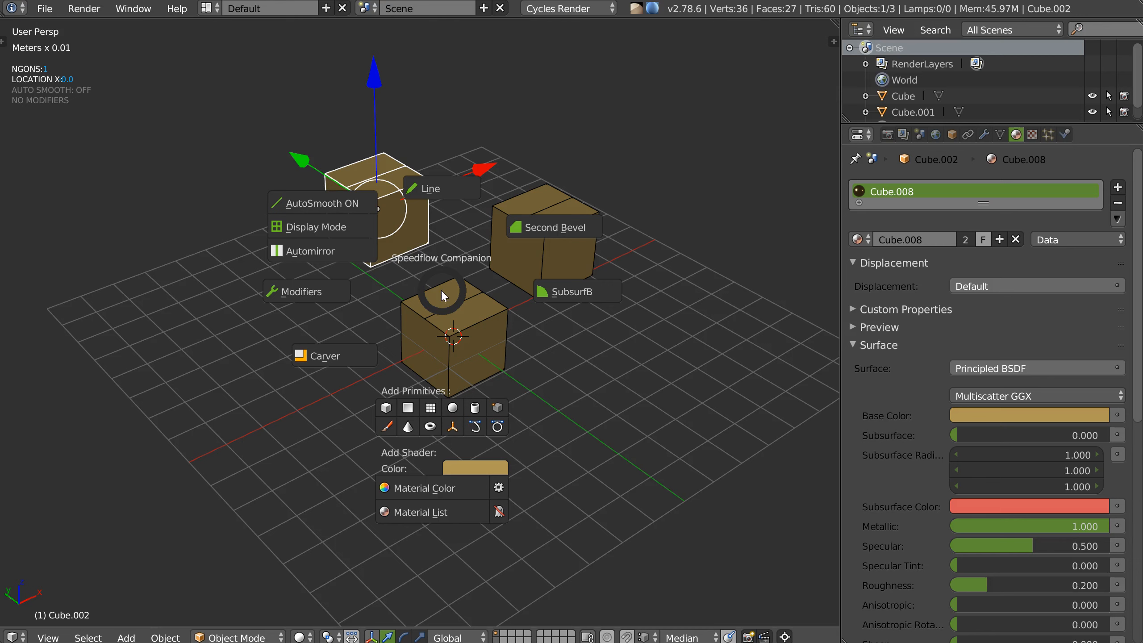
pyautogui.click(467, 470)
pyautogui.moveTo(552, 291); pyautogui.dragTo(539, 292)
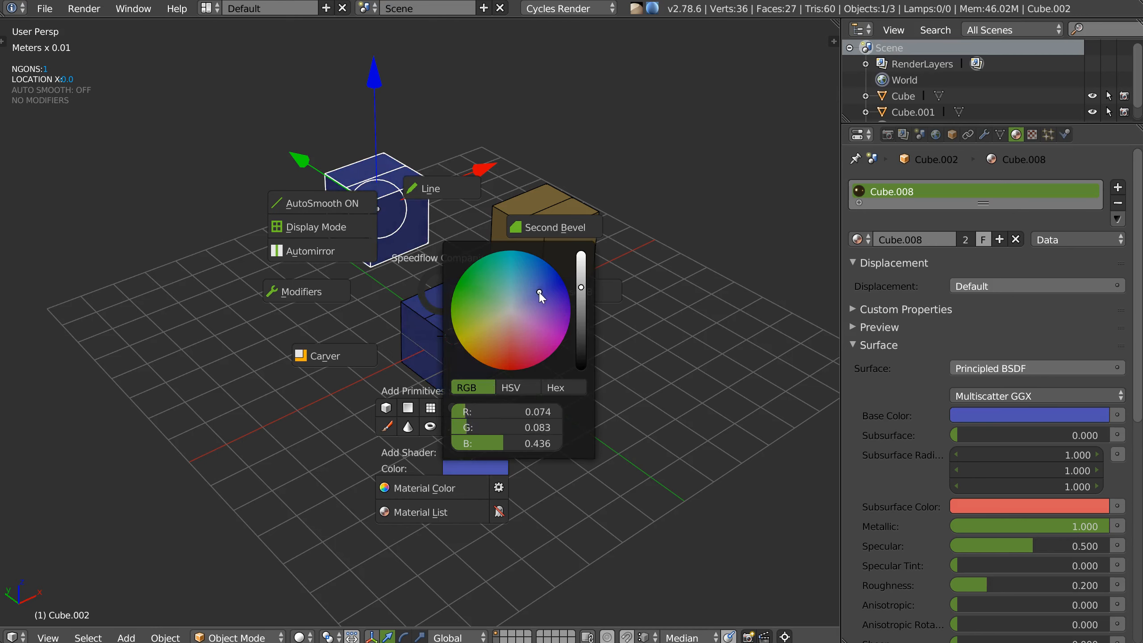
# Add the right cube to the selection and give its shader the same blue colour, RGB 0.172, 0.219, 0.436
pyautogui.keyDown('shift'); pyautogui.rightClick(533, 236); pyautogui.keyUp('shift')
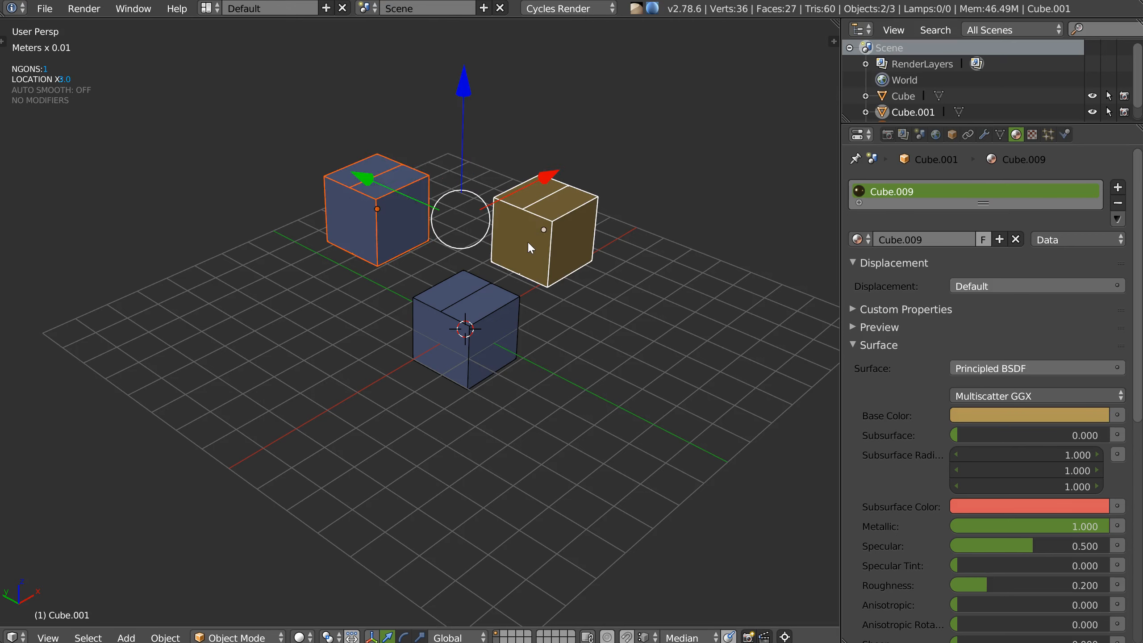
pyautogui.press('q')
pyautogui.click(556, 423)
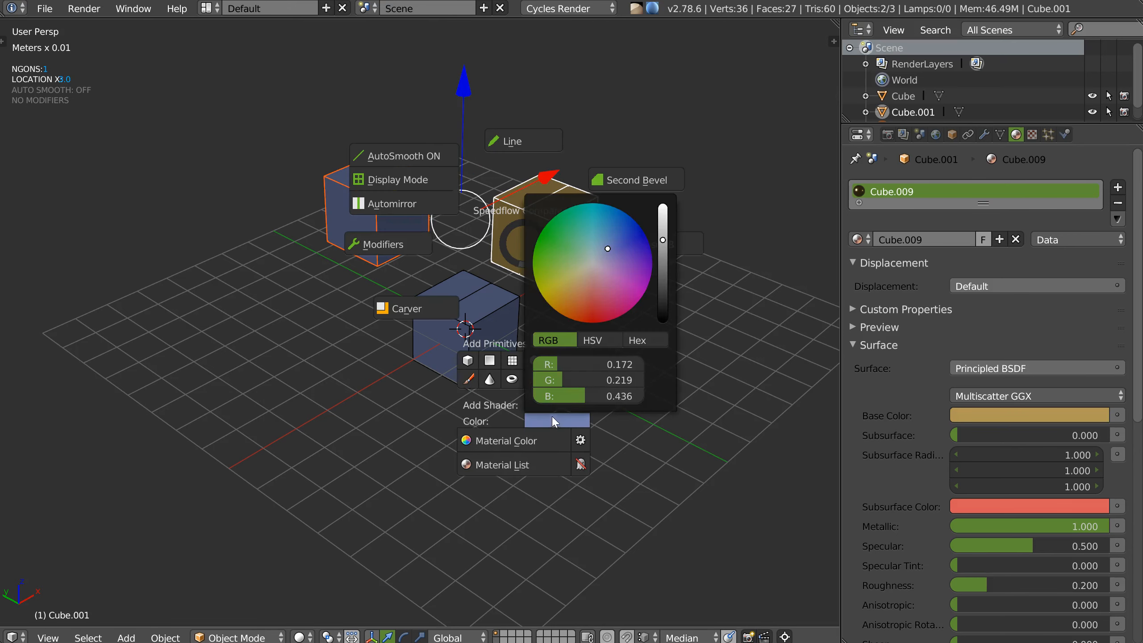
pyautogui.press('q')
pyautogui.press('q')
pyautogui.press('Escape')
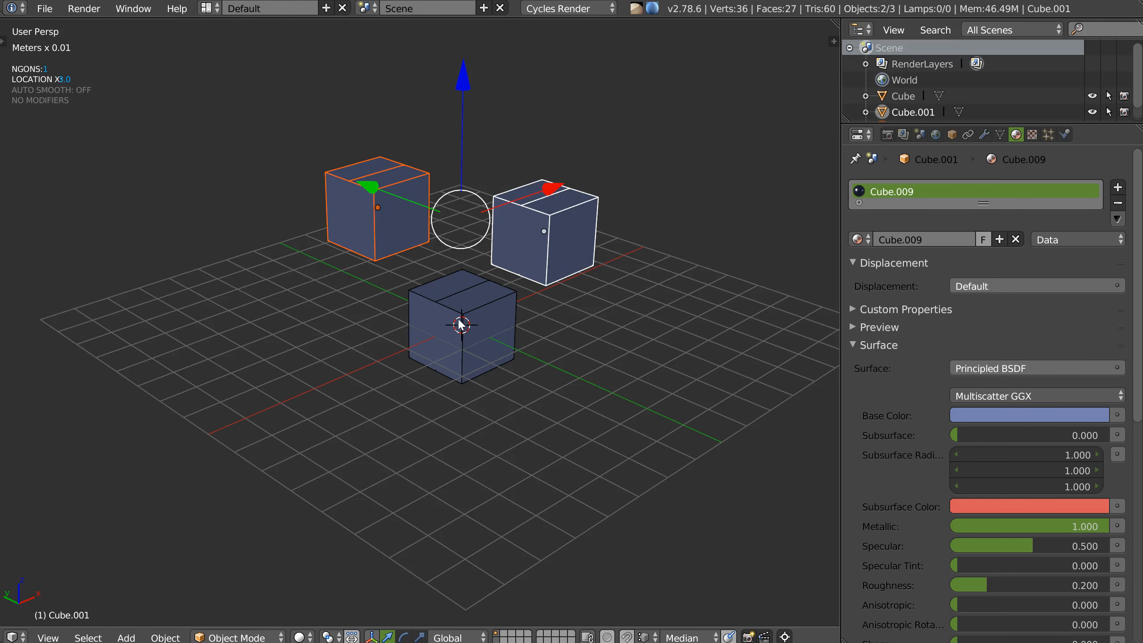
# Add the front cube to the selection and remove the shaders from all three cubes
pyautogui.keyDown('shift'); pyautogui.rightClick(459, 322); pyautogui.keyUp('shift')
pyautogui.press('q')
pyautogui.click(512, 483)
# Add Glass shaders with Random colours to all three cubes
pyautogui.press('q')
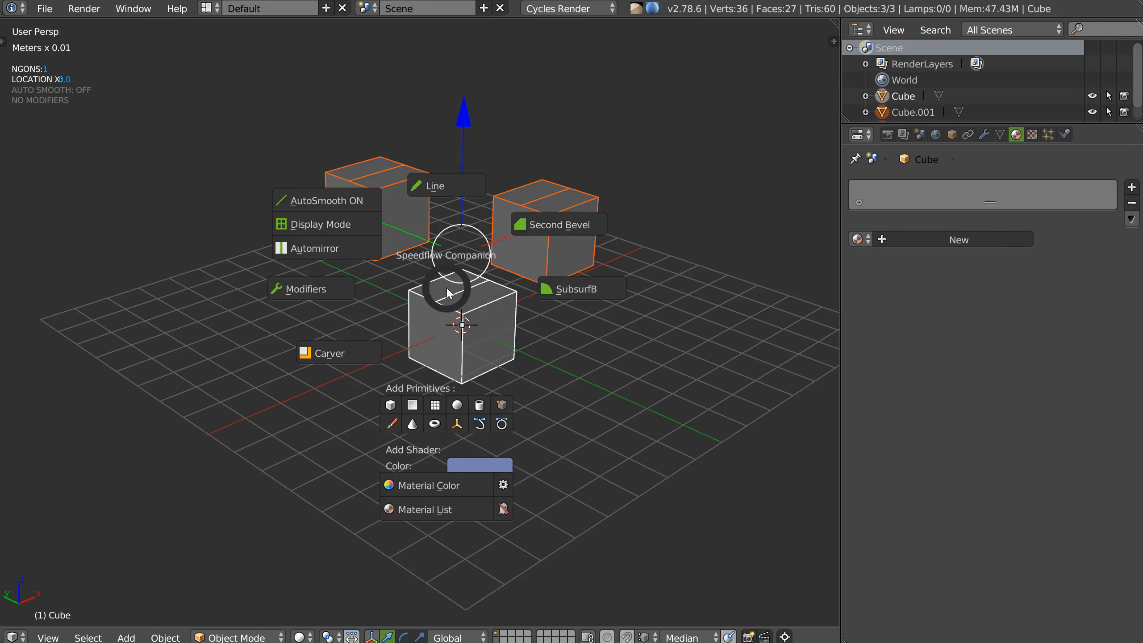
pyautogui.click(509, 487)
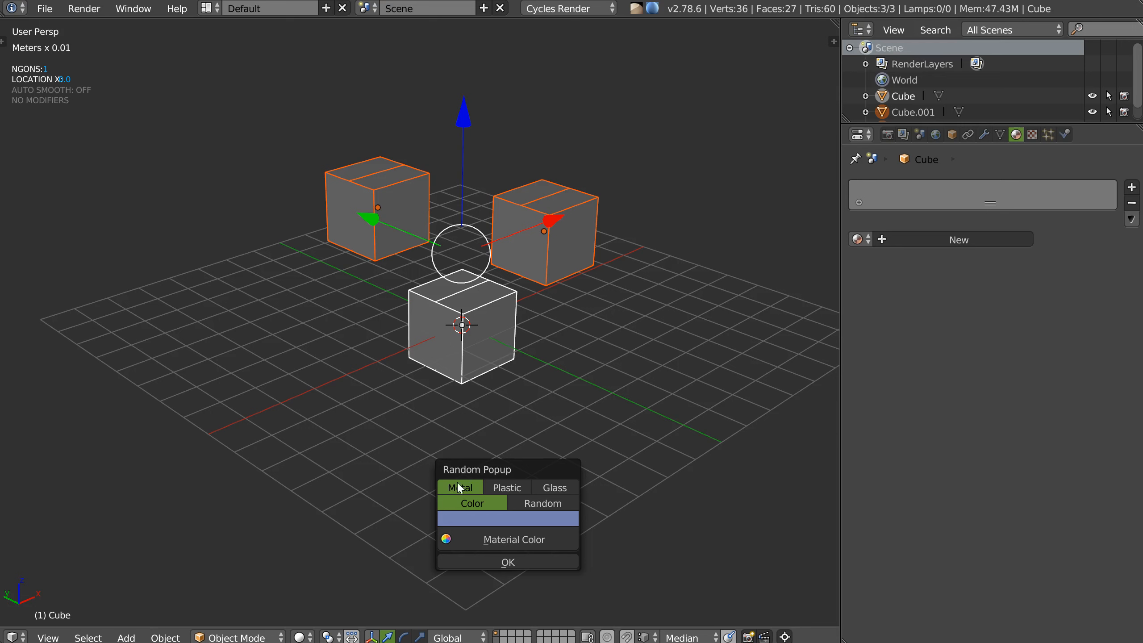
pyautogui.click(507, 487)
pyautogui.click(562, 488)
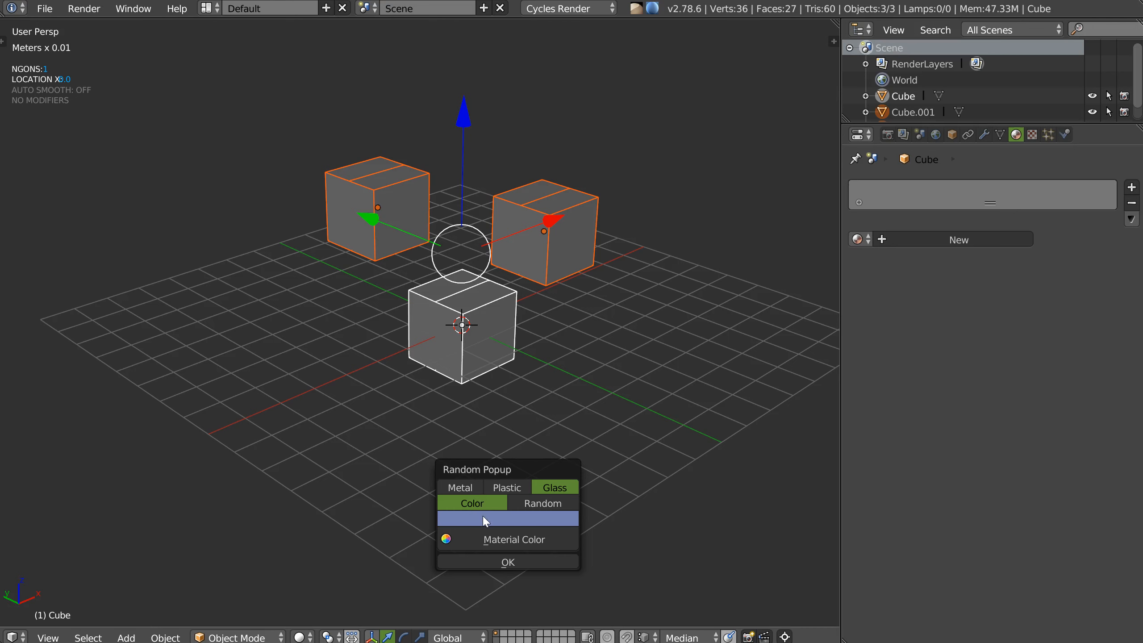
pyautogui.click(532, 504)
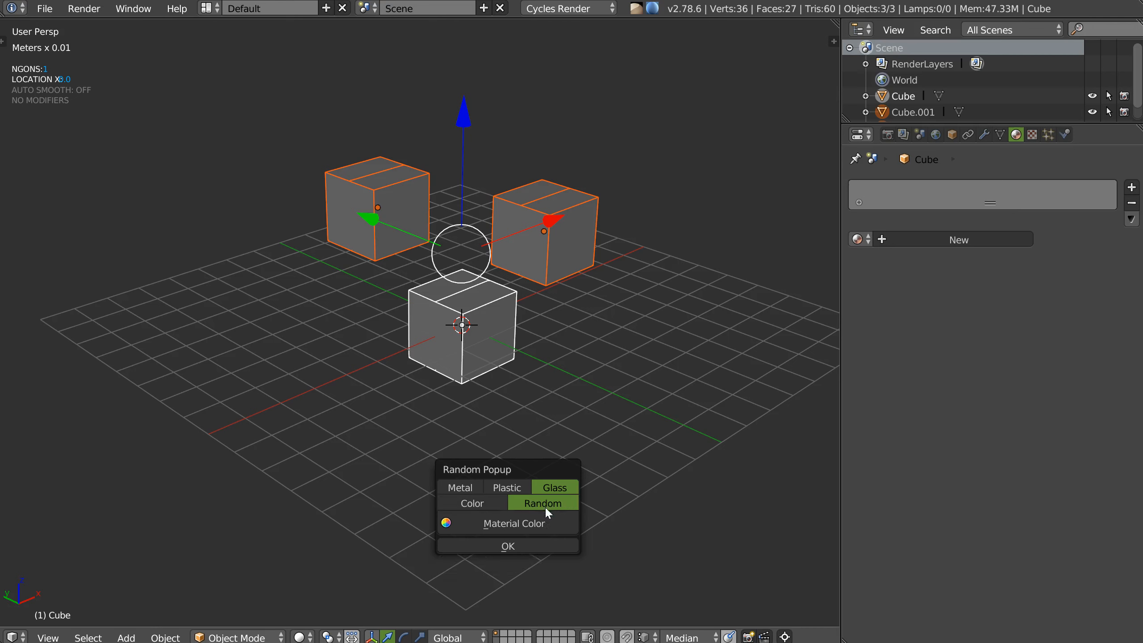
pyautogui.click(487, 503)
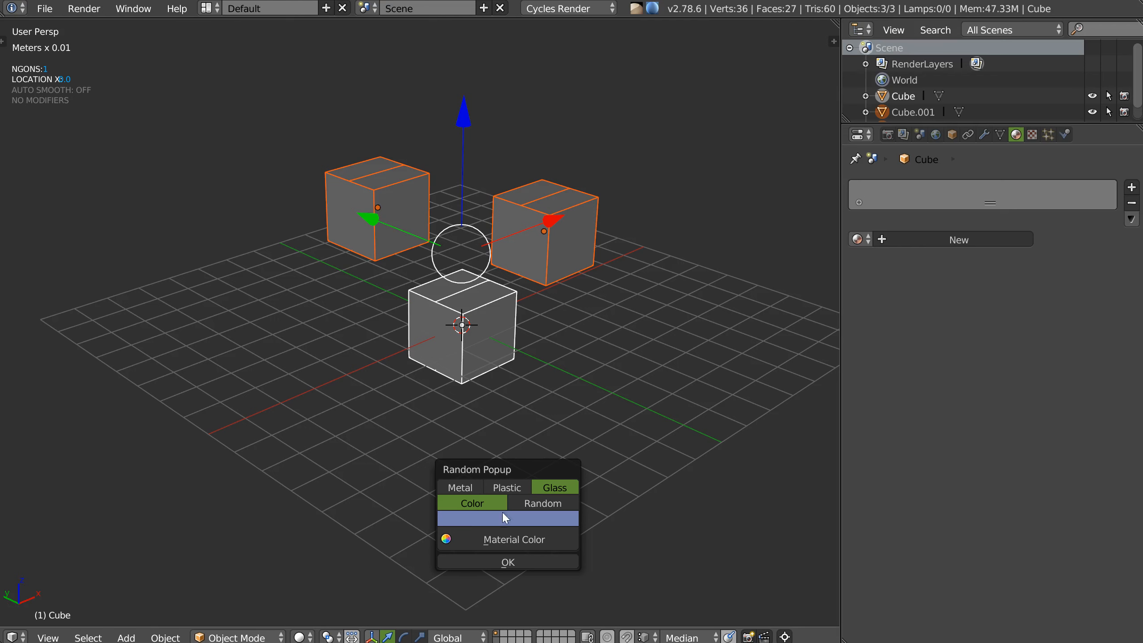
pyautogui.click(546, 502)
pyautogui.click(507, 527)
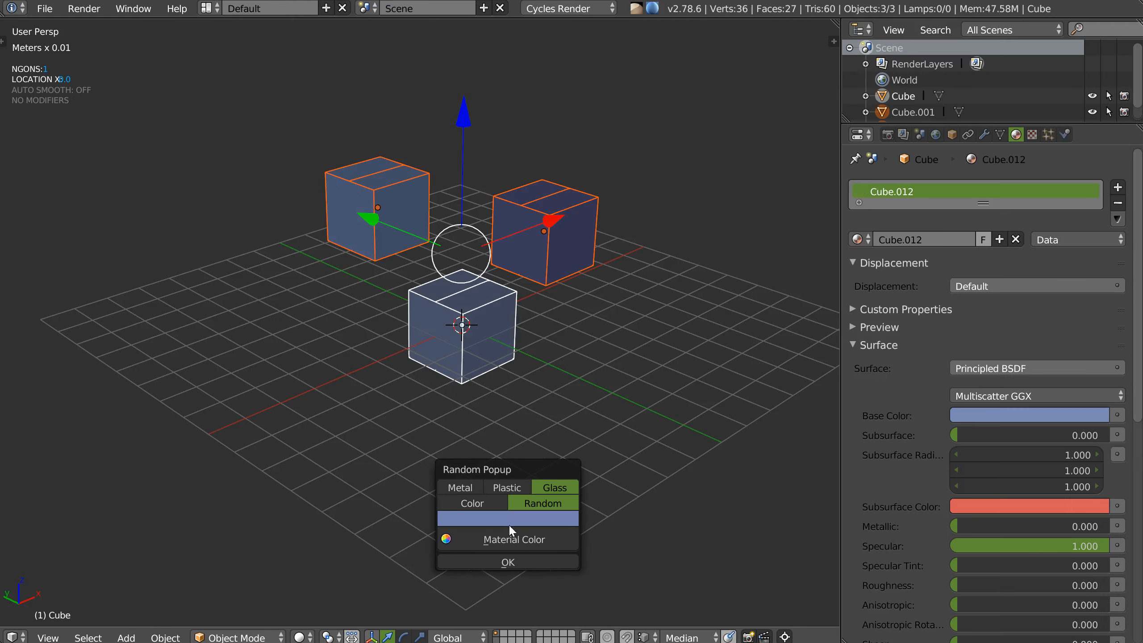
pyautogui.click(437, 267)
# Select each cube in turn to compare their glass materials and reselect all three cubes
pyautogui.moveTo(469, 311); pyautogui.dragTo(500, 243, button='middle')
pyautogui.press('a')
pyautogui.rightClick(500, 243)
pyautogui.rightClick(503, 312)
pyautogui.rightClick(377, 217)
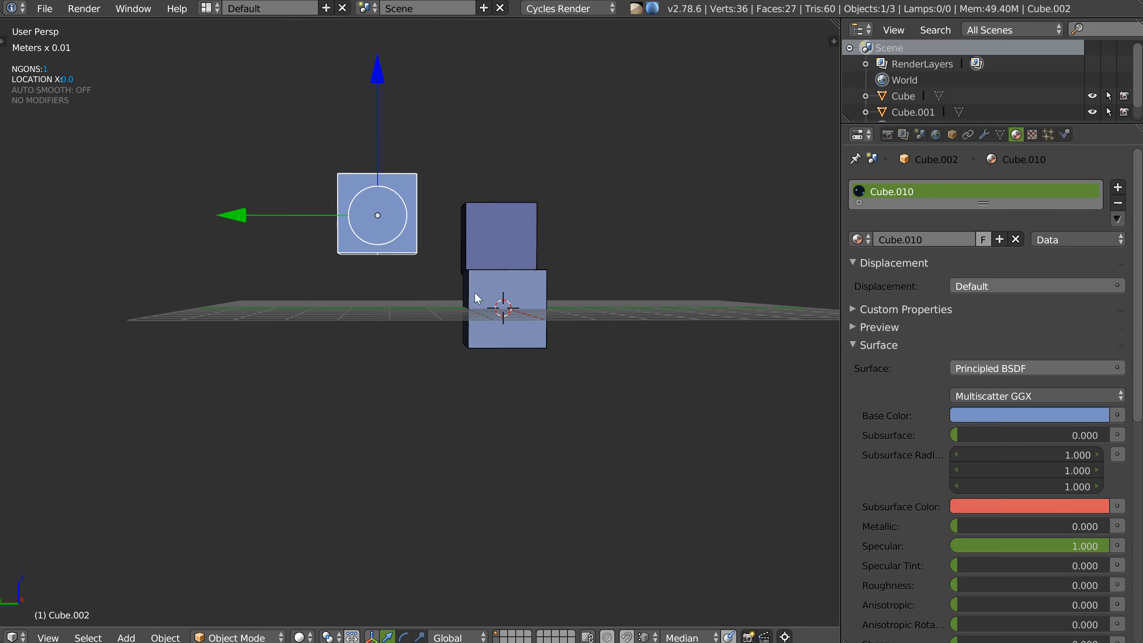
pyautogui.moveTo(616, 229); pyautogui.dragTo(530, 268, button='middle')
pyautogui.rightClick(516, 266)
pyautogui.keyDown('shift'); pyautogui.rightClick(498, 324); pyautogui.keyUp('shift')
pyautogui.keyDown('shift'); pyautogui.rightClick(369, 239); pyautogui.keyUp('shift')
pyautogui.moveTo(370, 239); pyautogui.dragTo(502, 253, button='middle')
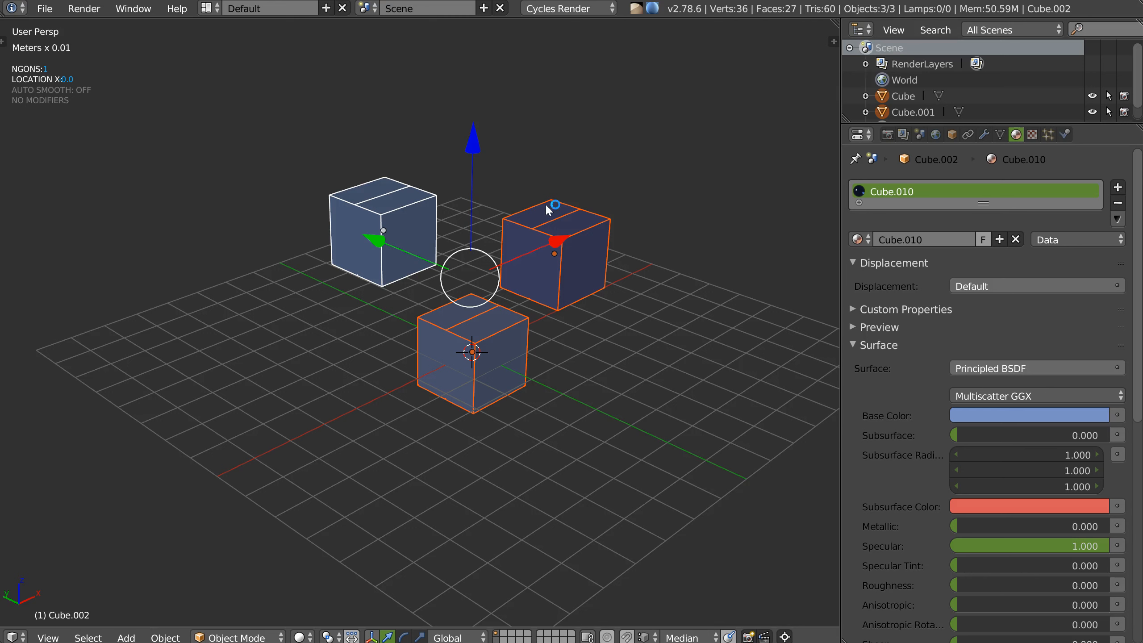
pyautogui.moveTo(495, 282)
pyautogui.mouseDown(button='middle')
pyautogui.moveTo(487, 299)
pyautogui.moveTo(481, 290)
pyautogui.mouseUp(button='middle')
pyautogui.press('space')
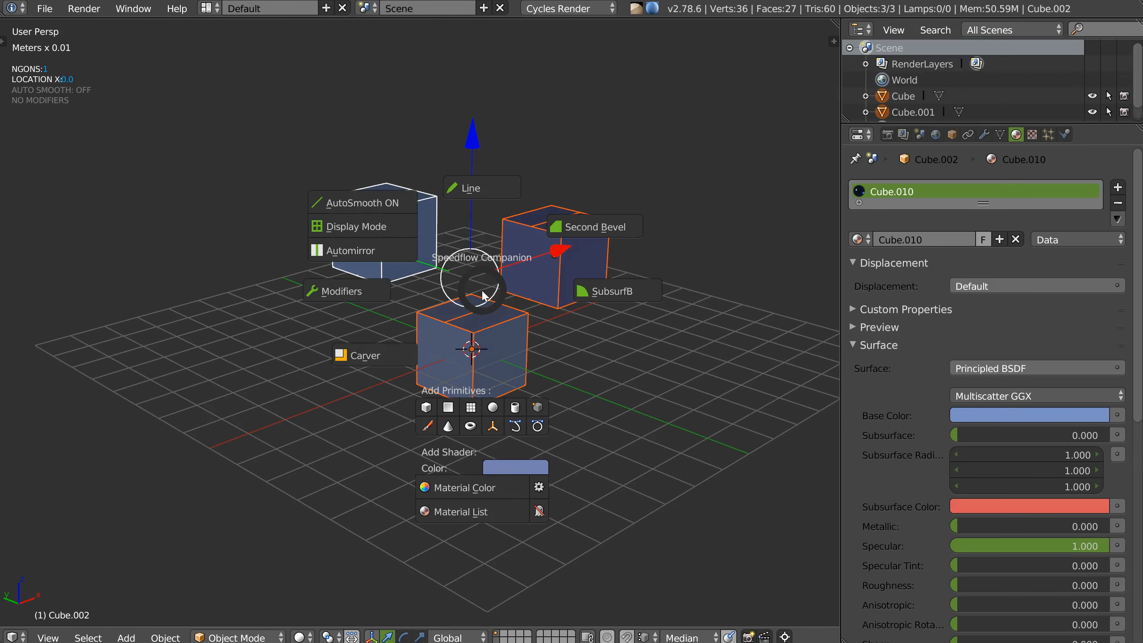
pyautogui.click(539, 493)
pyautogui.click(541, 566)
pyautogui.moveTo(454, 383); pyautogui.dragTo(523, 323, button='middle')
# Select all three cubes and add a weight-limited bevel with width 0.12 and 2 segments
pyautogui.rightClick(471, 349)
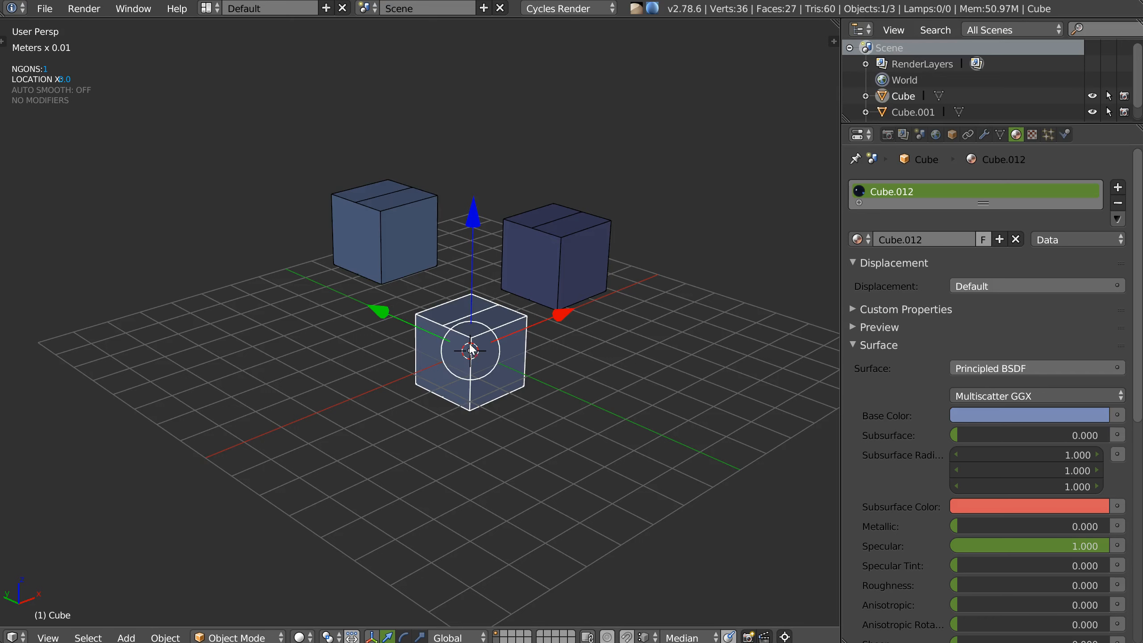
pyautogui.keyDown('shift'); pyautogui.rightClick(391, 265); pyautogui.keyUp('shift')
pyautogui.keyDown('shift'); pyautogui.rightClick(546, 276); pyautogui.keyUp('shift')
pyautogui.press('space')
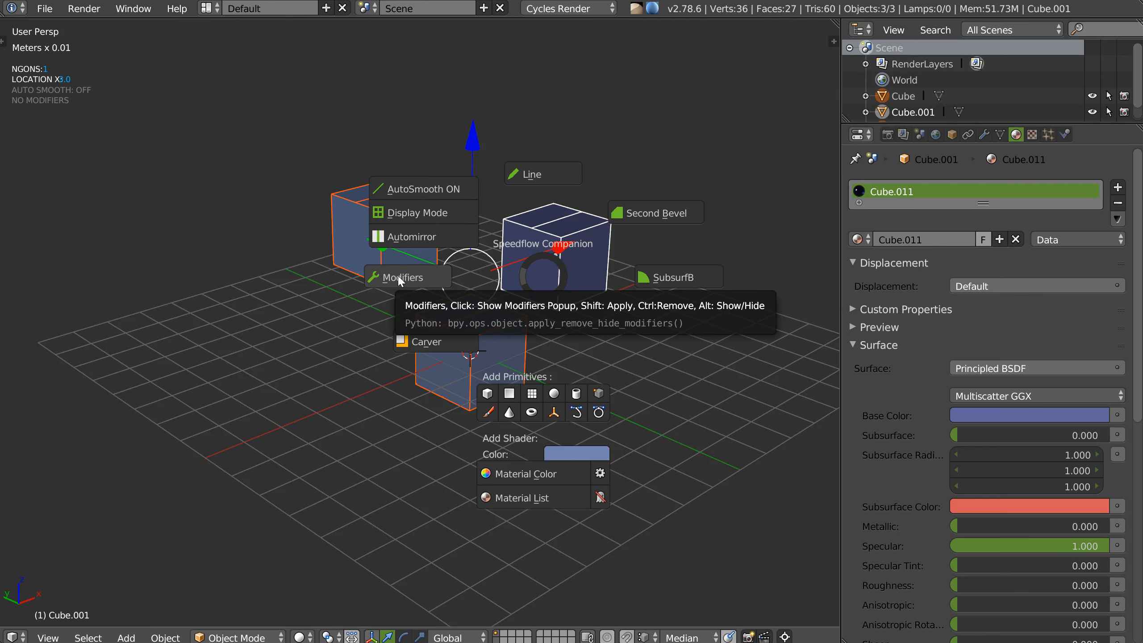
pyautogui.click(399, 277)
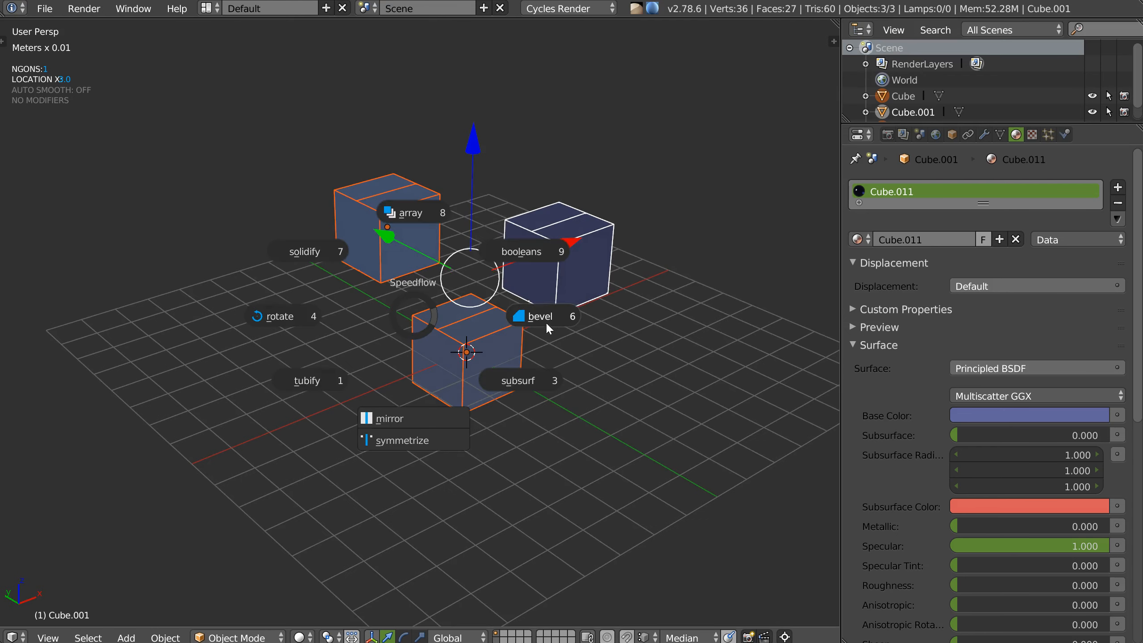
pyautogui.click(540, 316)
pyautogui.click(493, 331)
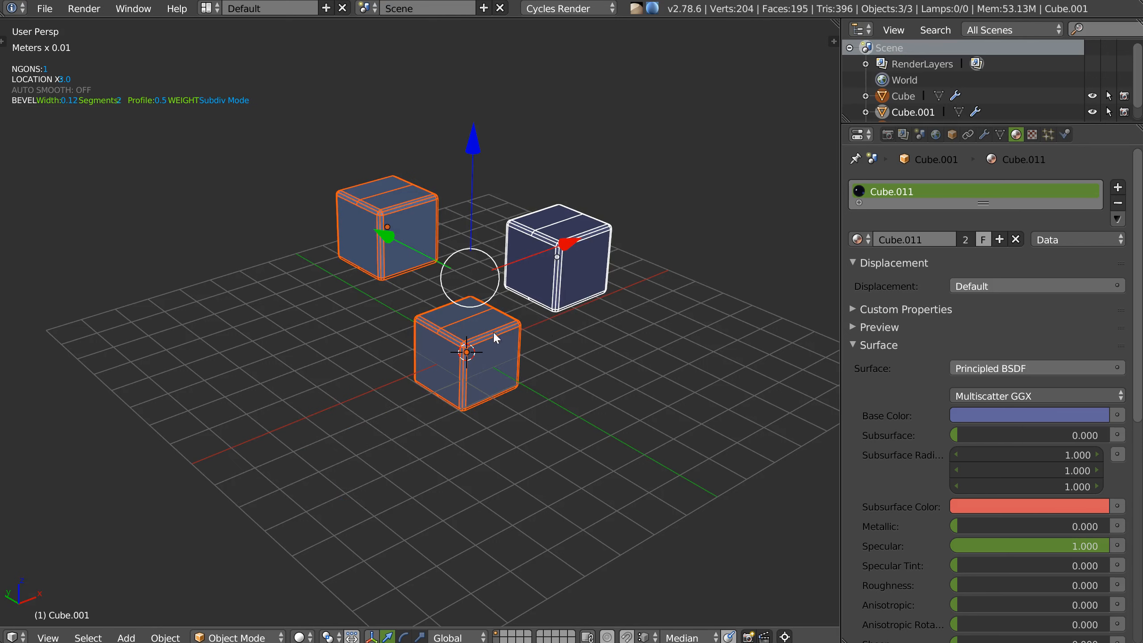
# Add an Array modifier to the three cubes with a relative X offset of 1.7 and a count of 4
pyautogui.press('space')
pyautogui.click(322, 334)
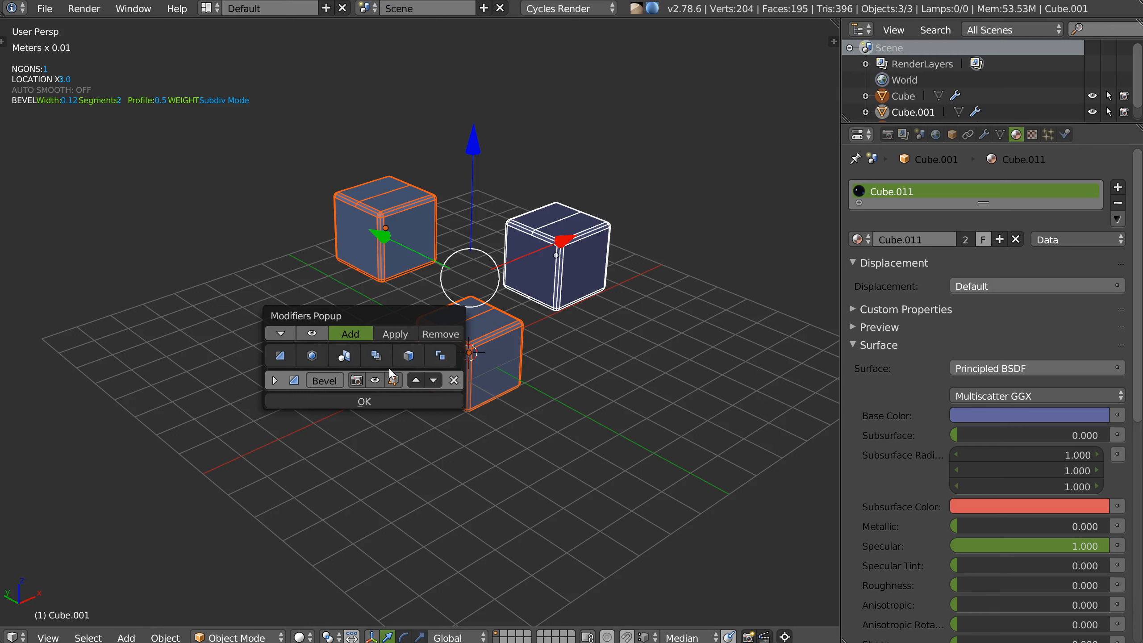
pyautogui.click(377, 356)
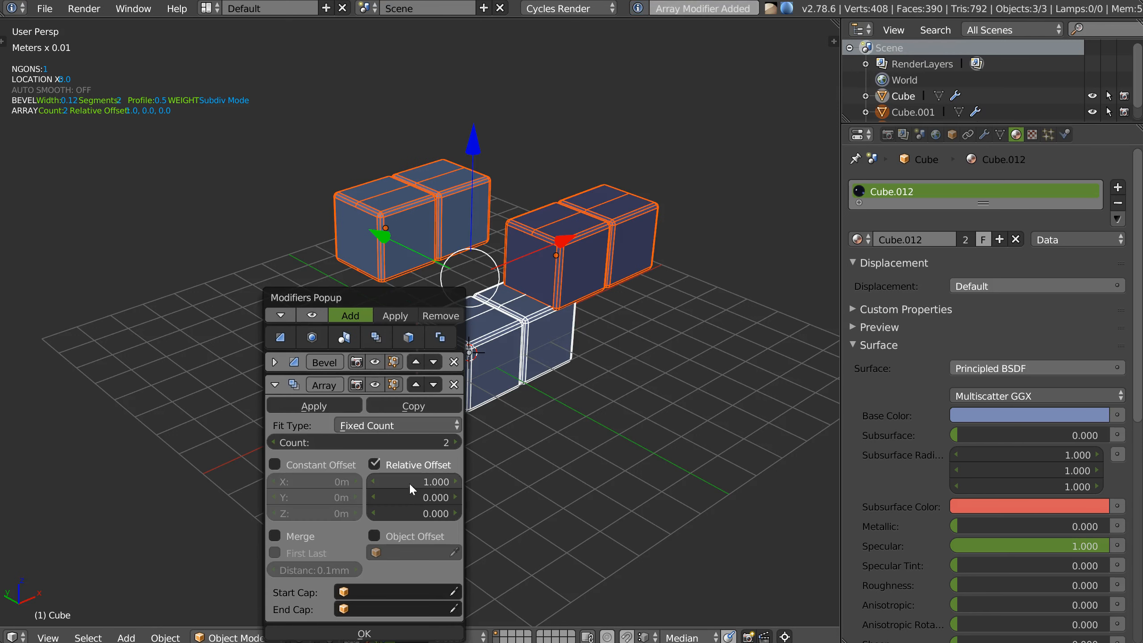
pyautogui.moveTo(406, 477); pyautogui.dragTo(407, 478)
pyautogui.moveTo(373, 442); pyautogui.dragTo(377, 441)
pyautogui.moveTo(597, 328); pyautogui.dragTo(482, 318, button='middle')
pyautogui.moveTo(482, 318); pyautogui.dragTo(525, 322, button='middle')
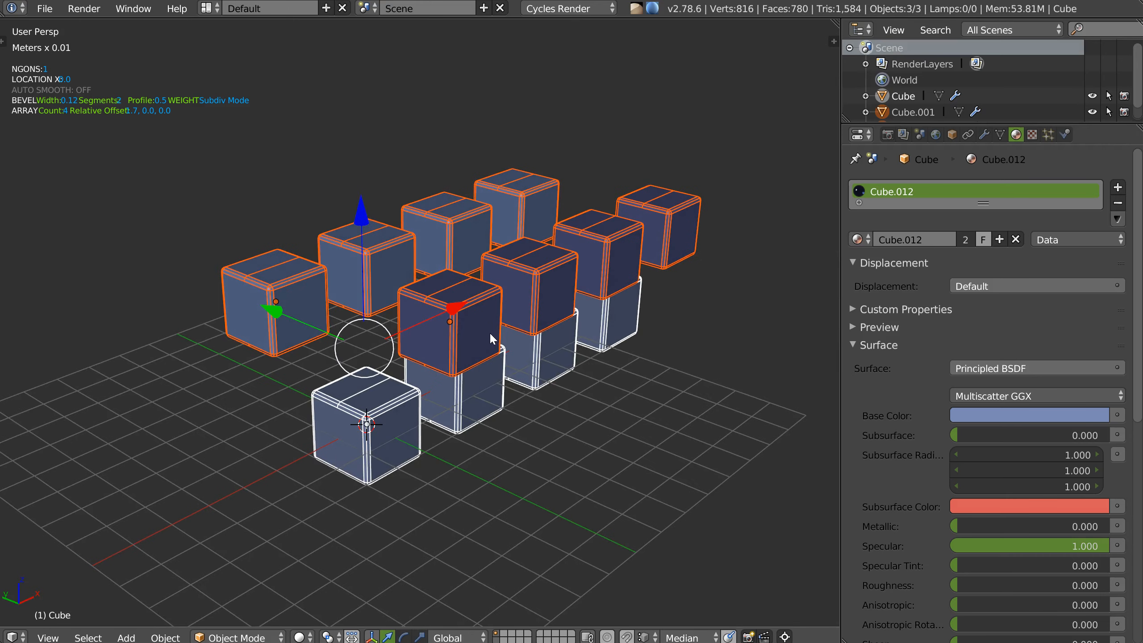
# Try hiding all modifiers on the selected cubes and undo the change
pyautogui.press('space')
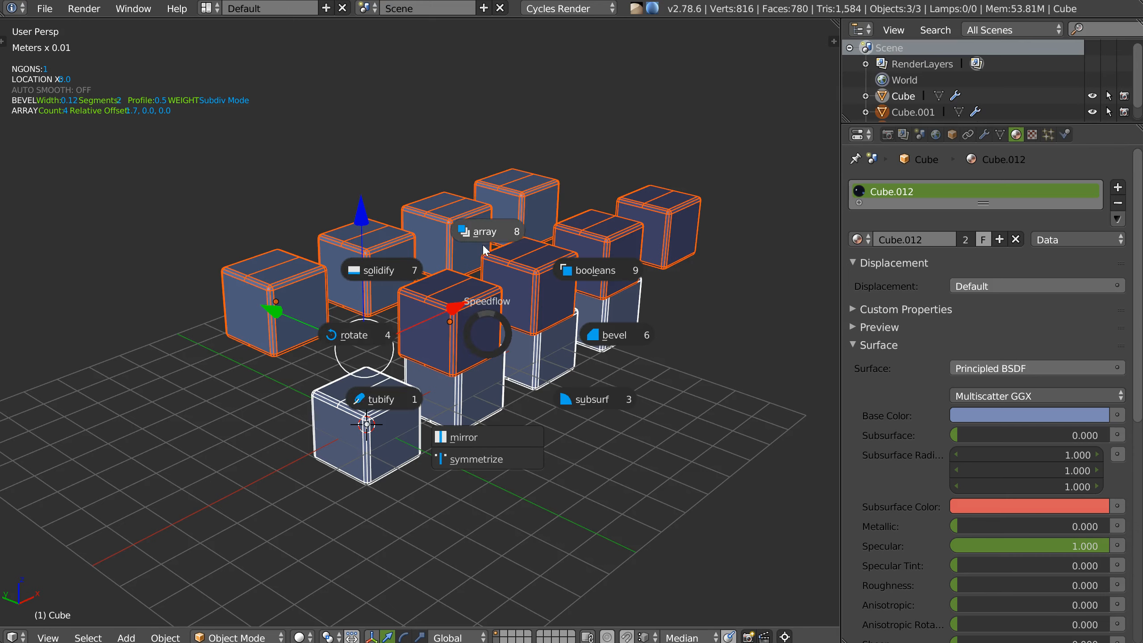
pyautogui.press('Escape')
pyautogui.moveTo(490, 250); pyautogui.dragTo(480, 321, button='middle')
pyautogui.hotkey('shift', 'space')
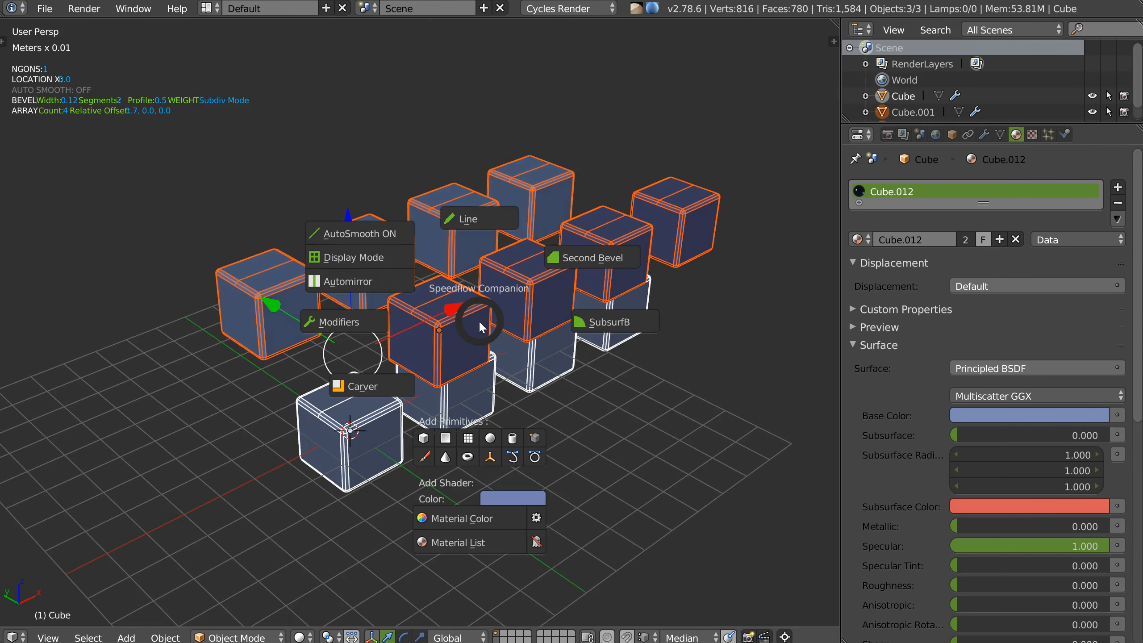
pyautogui.click(350, 324)
pyautogui.moveTo(510, 327); pyautogui.dragTo(447, 309, button='middle')
pyautogui.hotkey('shift', 'space')
pyautogui.keyDown('alt'); pyautogui.click(379, 314); pyautogui.keyUp('alt')
pyautogui.hotkey('ctrl', 'z')
# Hide the Bevel and Array modifiers of all three cubes and check the modifier stack of the front cube
pyautogui.hotkey('shift', 'space')
pyautogui.keyDown('shift'); pyautogui.click(312, 300); pyautogui.keyUp('shift')
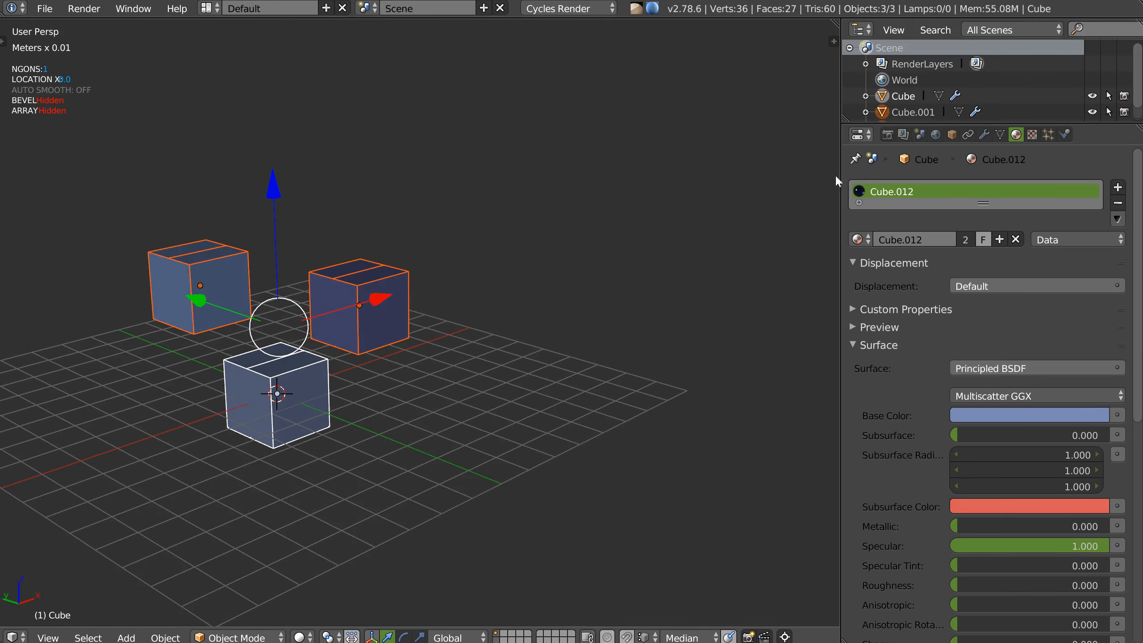
pyautogui.click(985, 134)
pyautogui.moveTo(689, 248); pyautogui.dragTo(282, 164, button='middle')
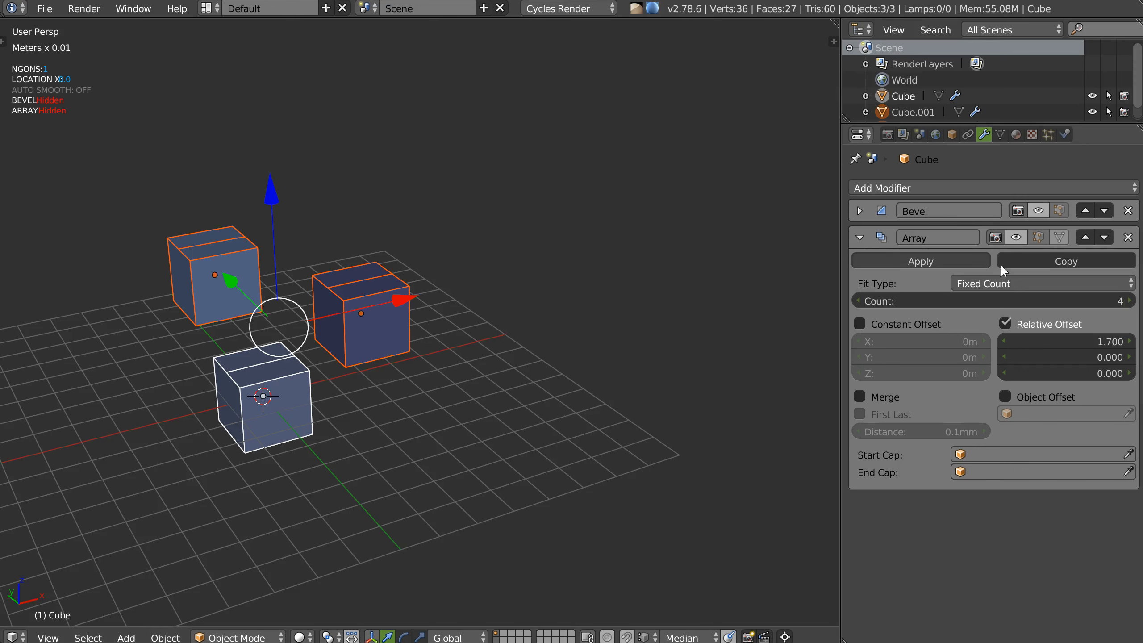
# Show the hidden Bevel and Array modifiers on all three cubes again
pyautogui.moveTo(430, 231); pyautogui.dragTo(425, 248, button='middle')
pyautogui.press('space')
pyautogui.click(298, 257)
pyautogui.moveTo(306, 248); pyautogui.dragTo(430, 266, button='middle')
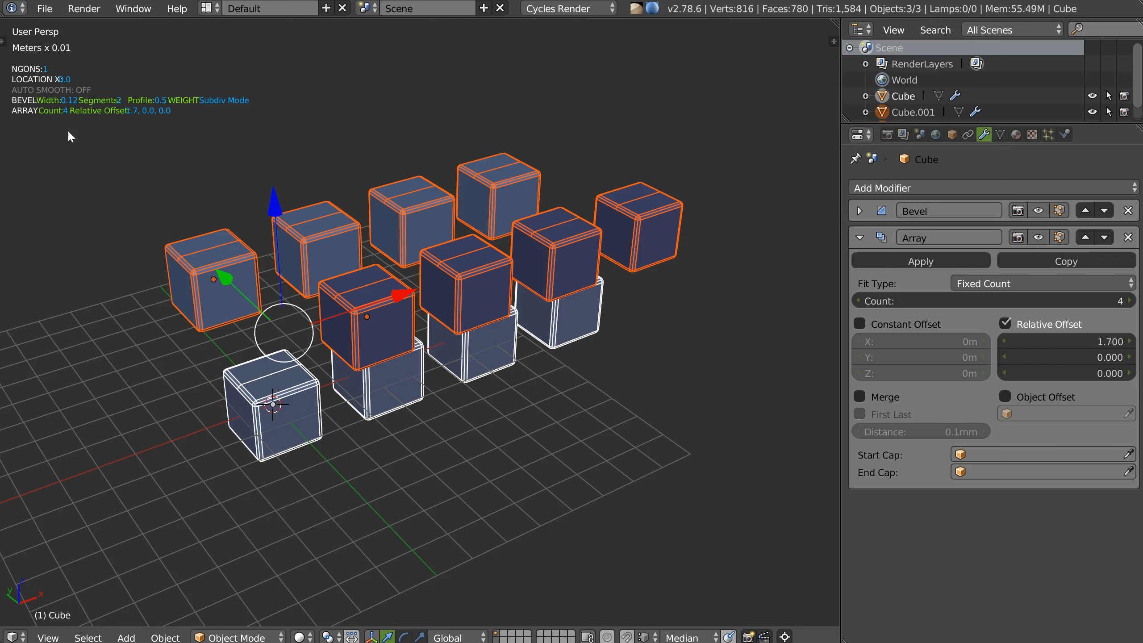
pyautogui.moveTo(349, 246); pyautogui.dragTo(429, 233, button='middle')
# Display the modifiers of the selected cubes and collapse, expand and collapse all their settings
pyautogui.press('space')
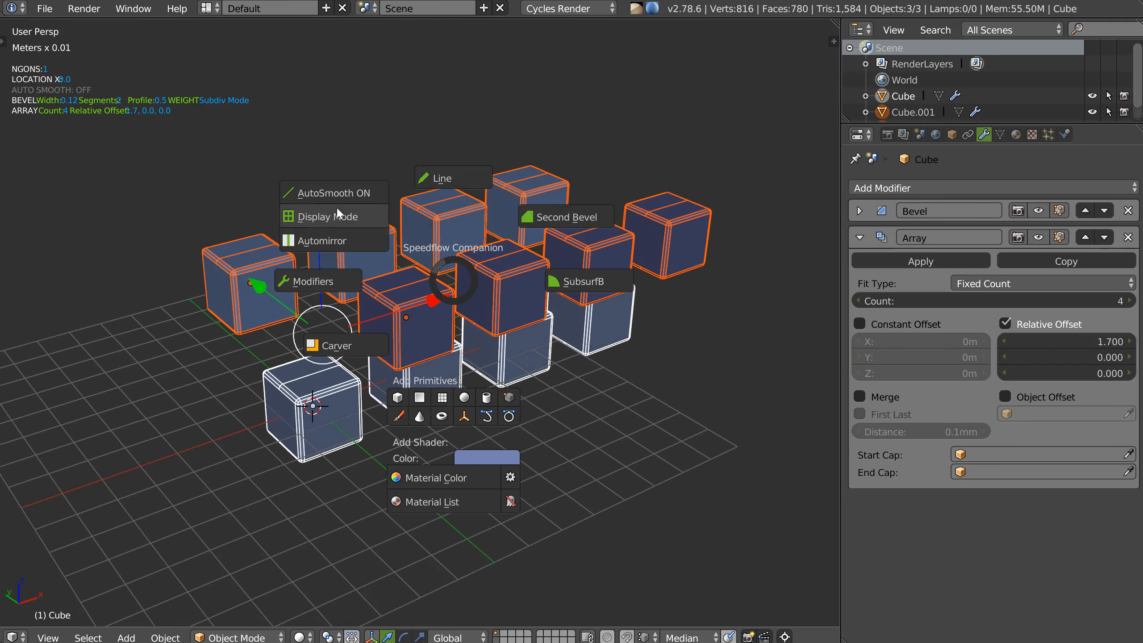
pyautogui.click(330, 287)
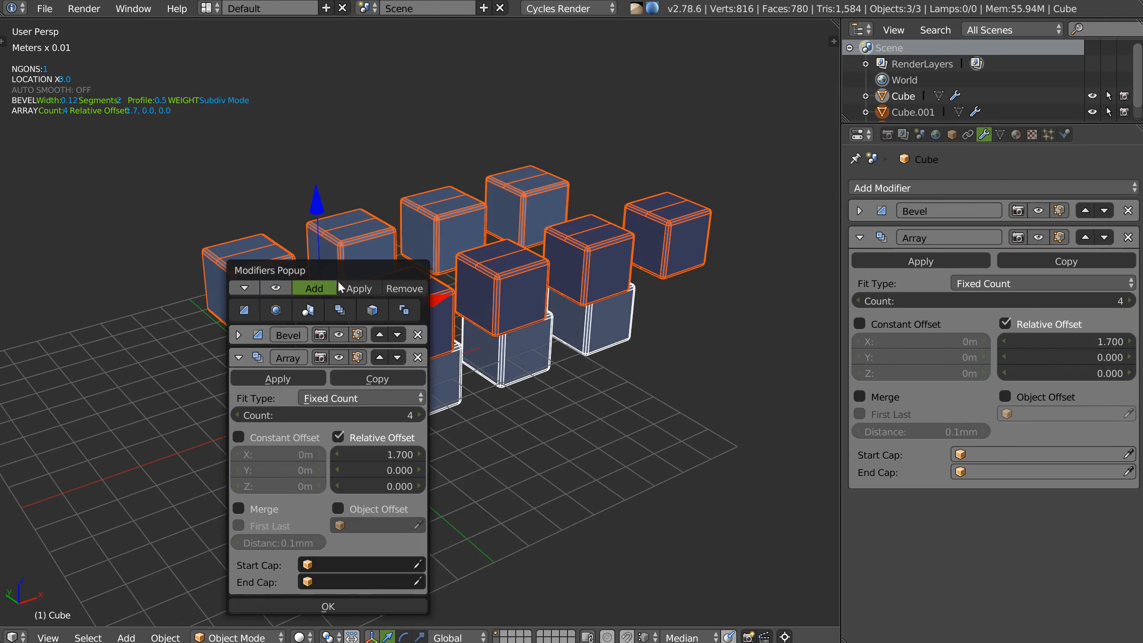
pyautogui.click(245, 289)
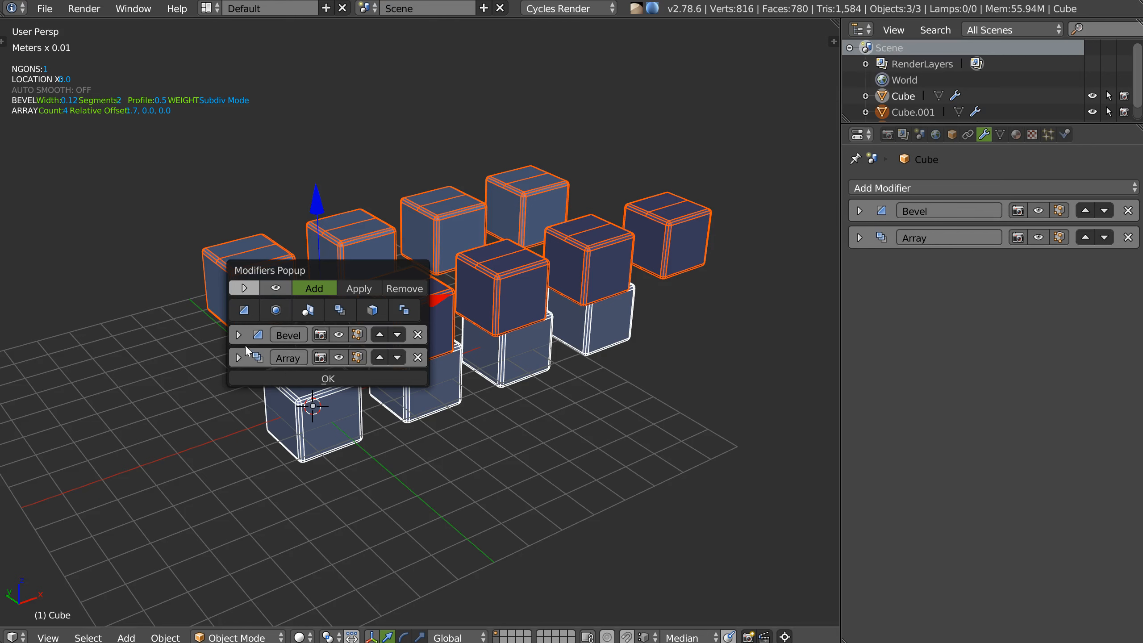
pyautogui.click(245, 288)
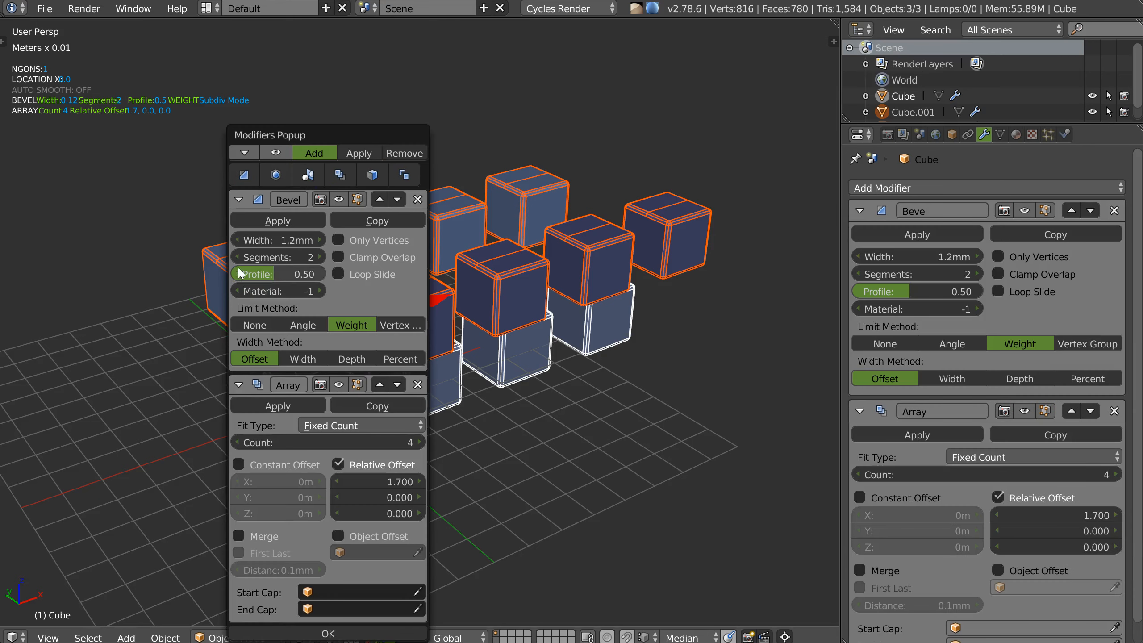
pyautogui.click(244, 153)
# Toggle the visibility of all modifiers on the selected cubes repeatedly, leaving them visible
pyautogui.click(279, 290)
pyautogui.click(277, 288)
pyautogui.click(276, 288)
pyautogui.click(276, 288)
pyautogui.click(279, 289)
pyautogui.click(278, 289)
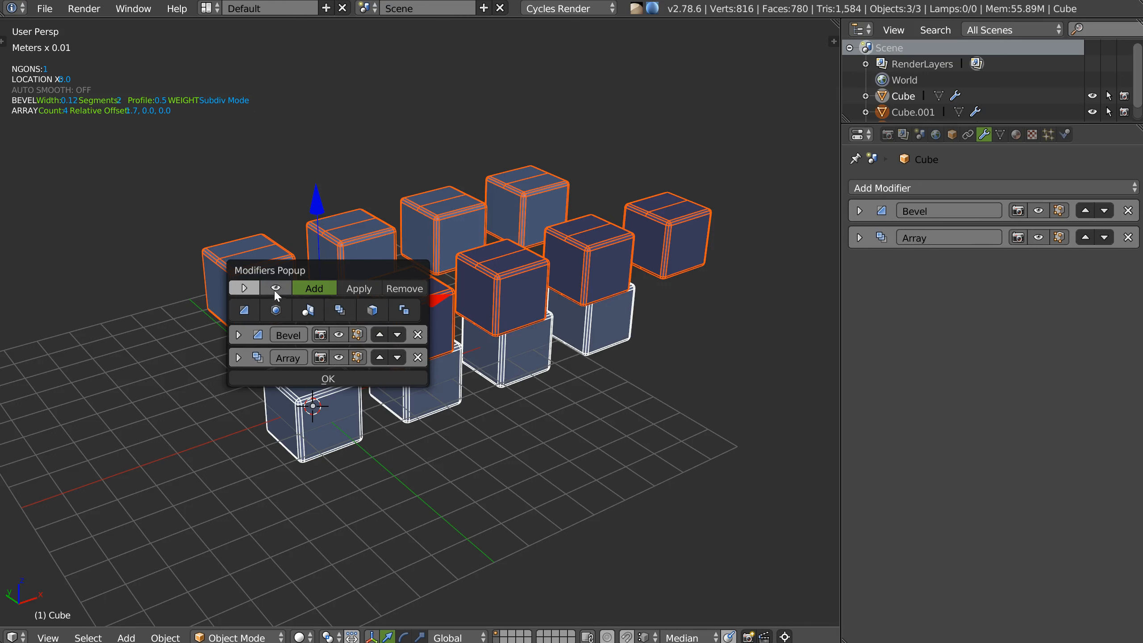
pyautogui.click(277, 288)
pyautogui.click(277, 289)
pyautogui.click(280, 285)
pyautogui.click(281, 287)
# Try removing the Bevel modifier from the front cube and undo the removal
pyautogui.click(416, 288)
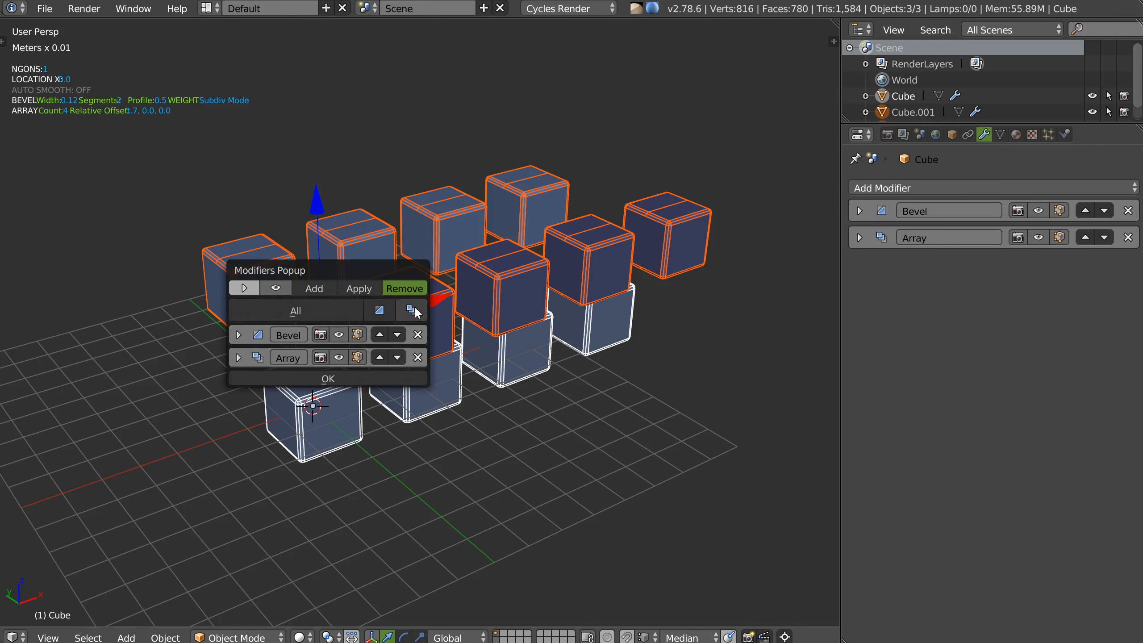
pyautogui.click(418, 336)
pyautogui.click(452, 326)
pyautogui.hotkey('ctrl', 'z')
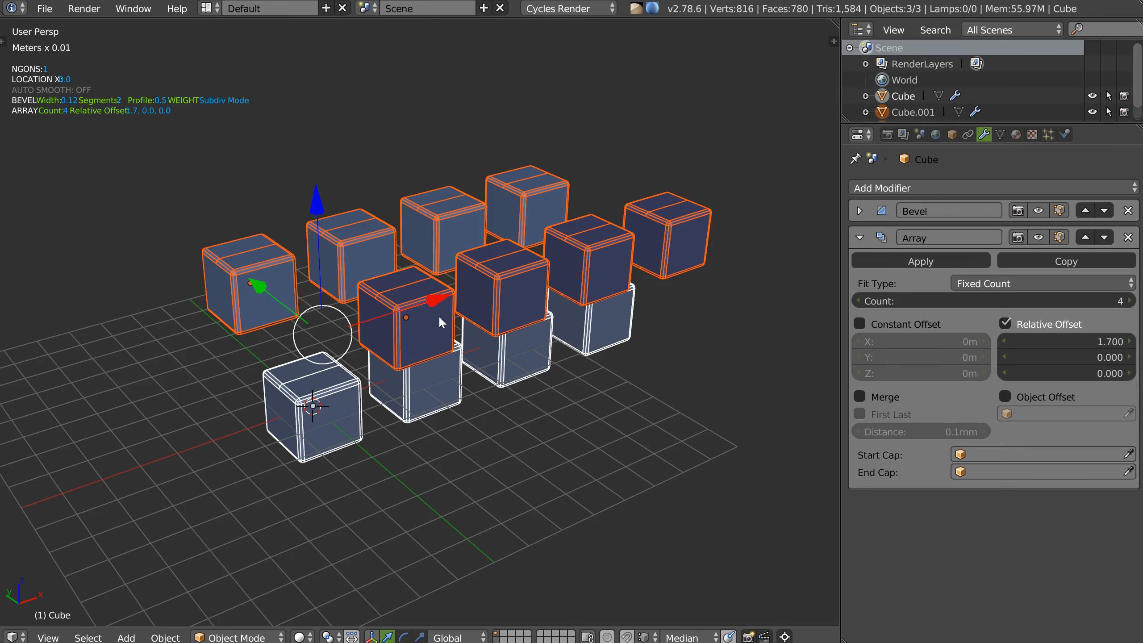
# Remove the Bevel modifier from all three selected cubes at once
pyautogui.press('q')
pyautogui.click(267, 315)
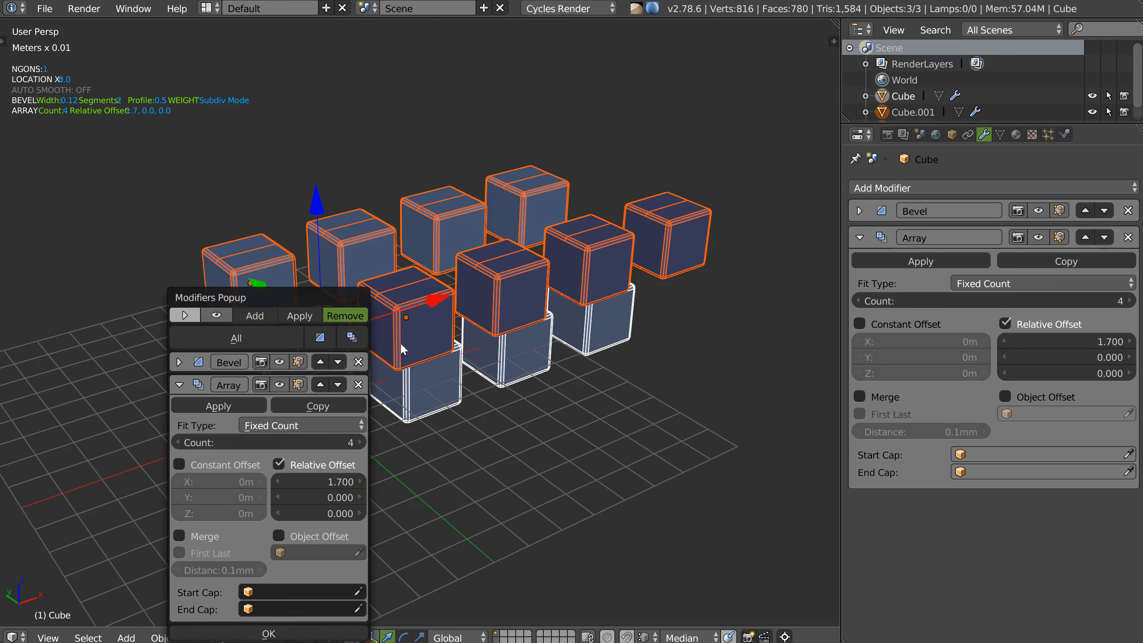
pyautogui.click(320, 338)
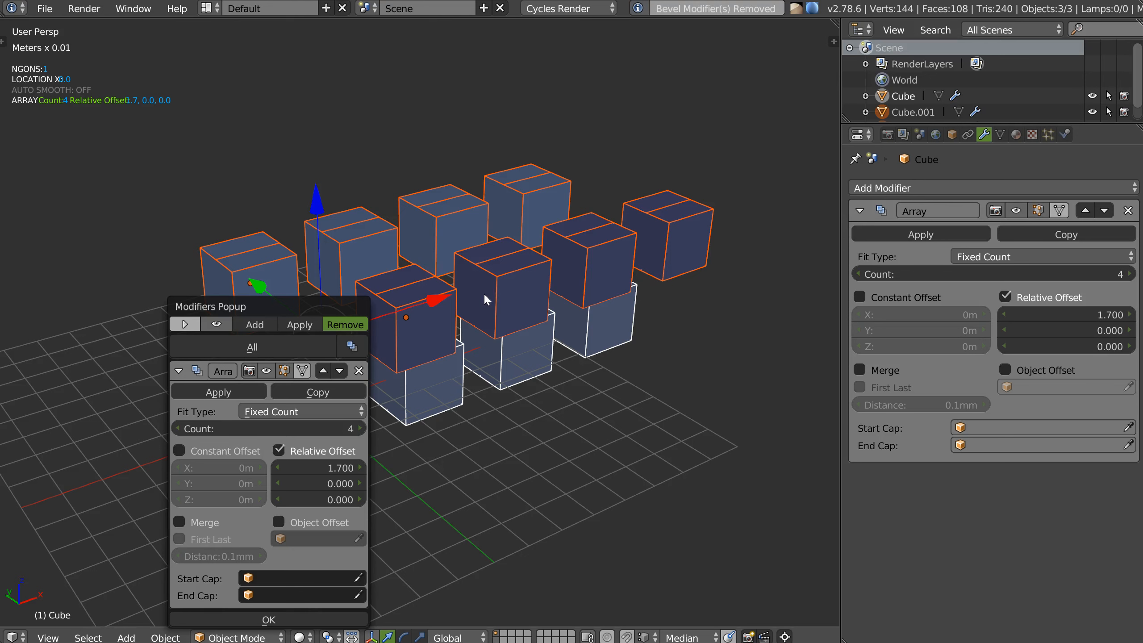
# Add a Bevel modifier after the Array on the three cubes, with width 2.5 mm, 22 segments and Clamp Overlap enabled
pyautogui.click(260, 325)
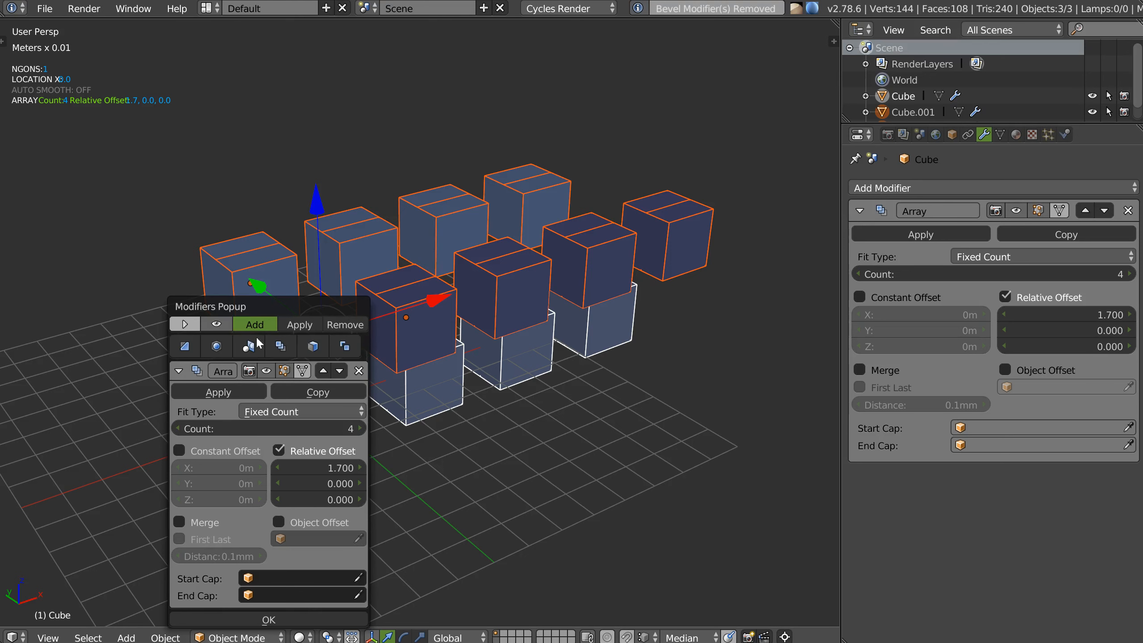
pyautogui.click(184, 346)
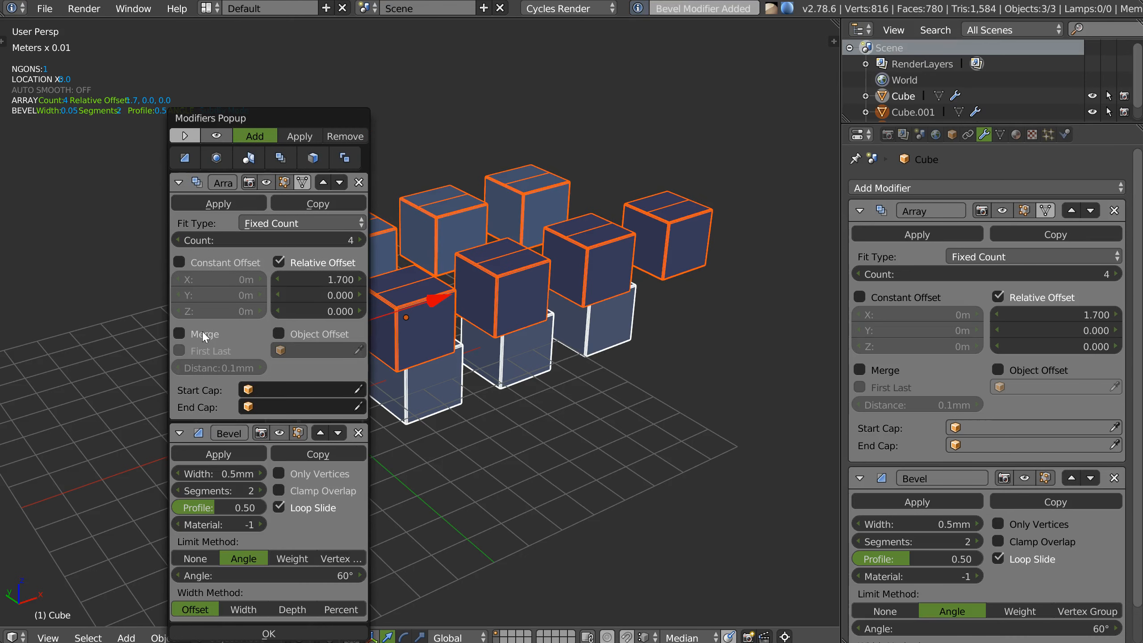
pyautogui.click(180, 182)
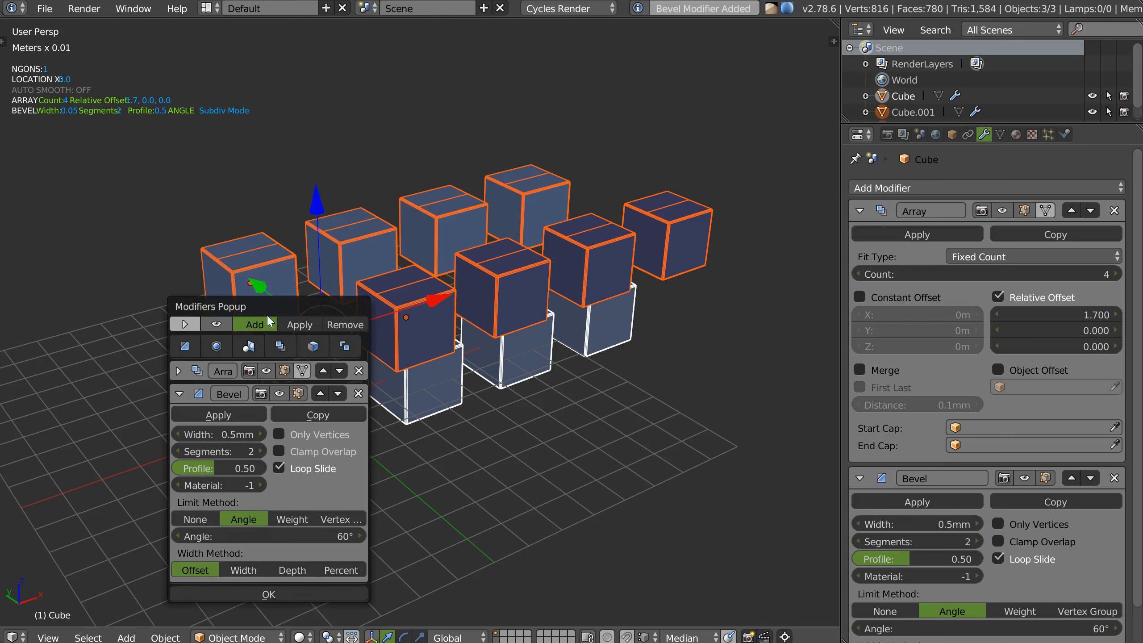
pyautogui.moveTo(219, 455); pyautogui.dragTo(204, 434)
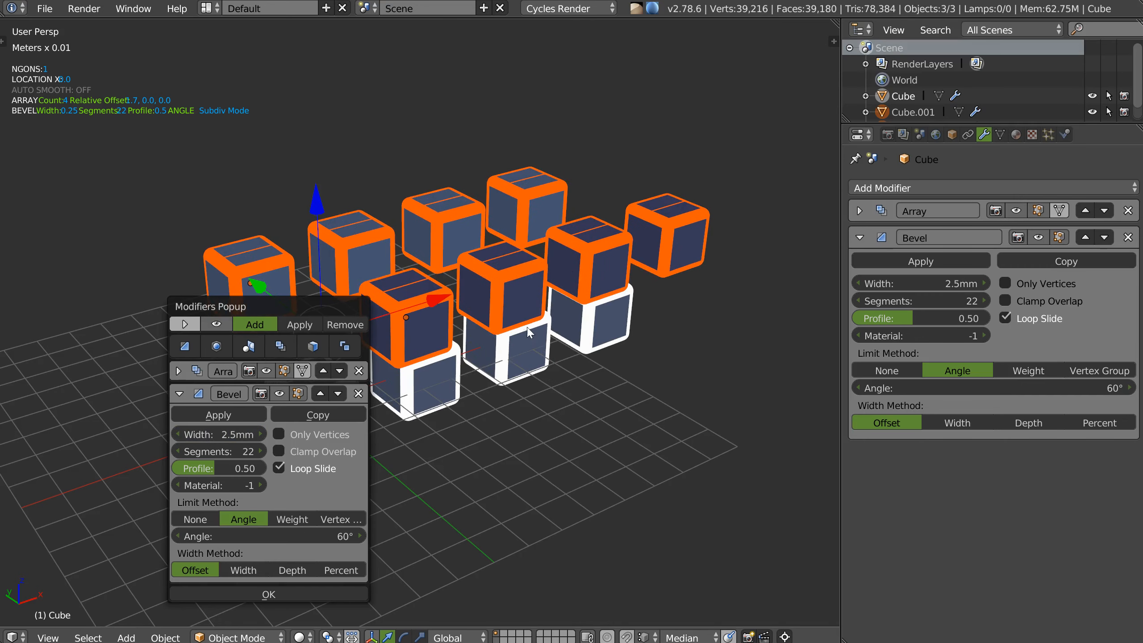
pyautogui.click(281, 450)
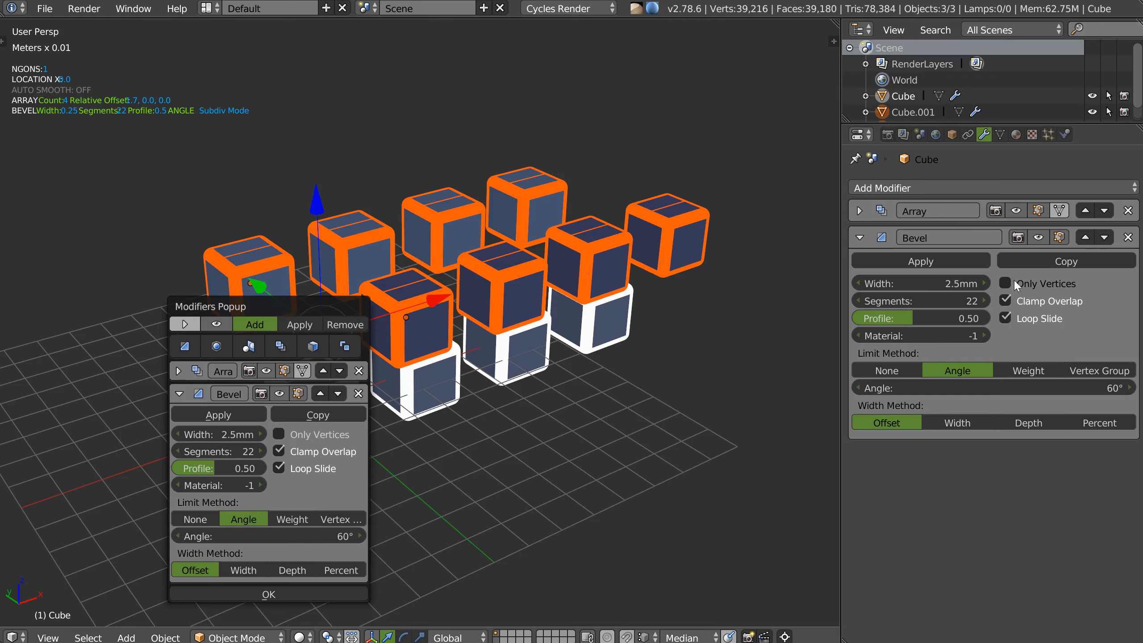
pyautogui.click(912, 189)
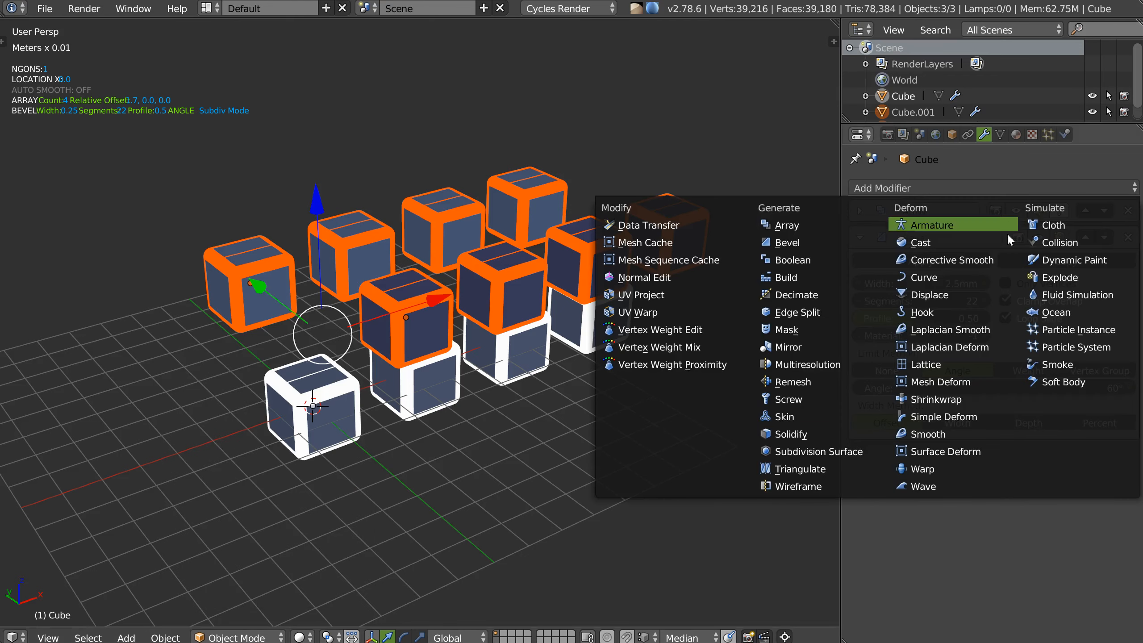
pyautogui.moveTo(380, 283); pyautogui.dragTo(381, 286, button='middle')
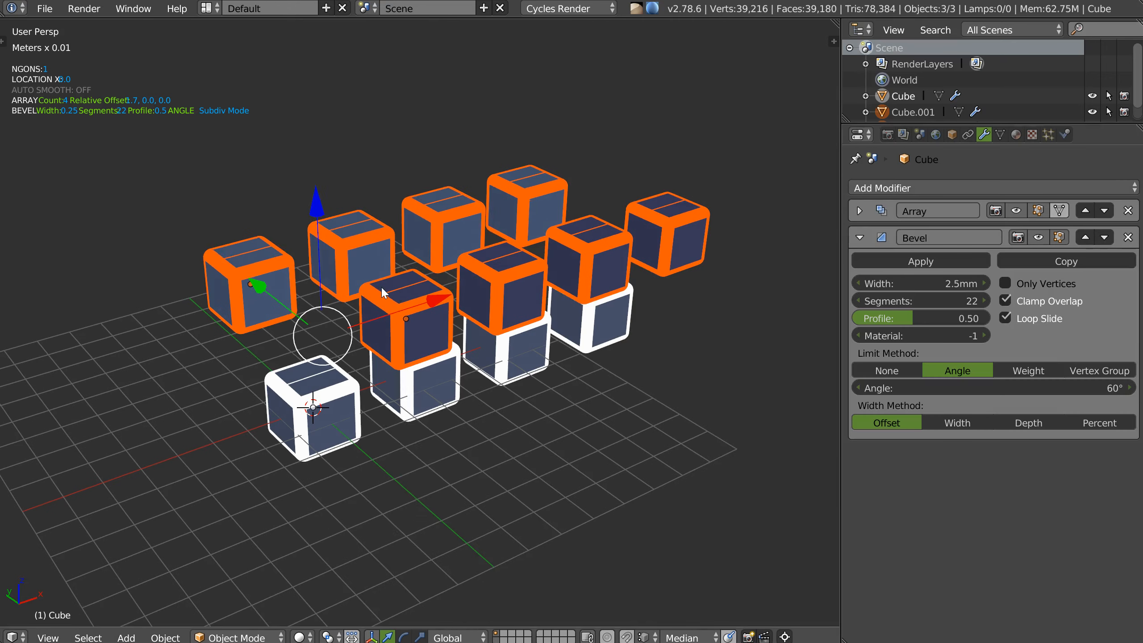
# Apply all modifiers on the three selected cubes at once and undo the application
pyautogui.hotkey('shift', 'space')
pyautogui.click(230, 287)
pyautogui.hotkey('shift', 'space')
pyautogui.click(309, 338)
pyautogui.moveTo(518, 277); pyautogui.dragTo(418, 290, button='middle')
pyautogui.hotkey('ctrl', 'z')
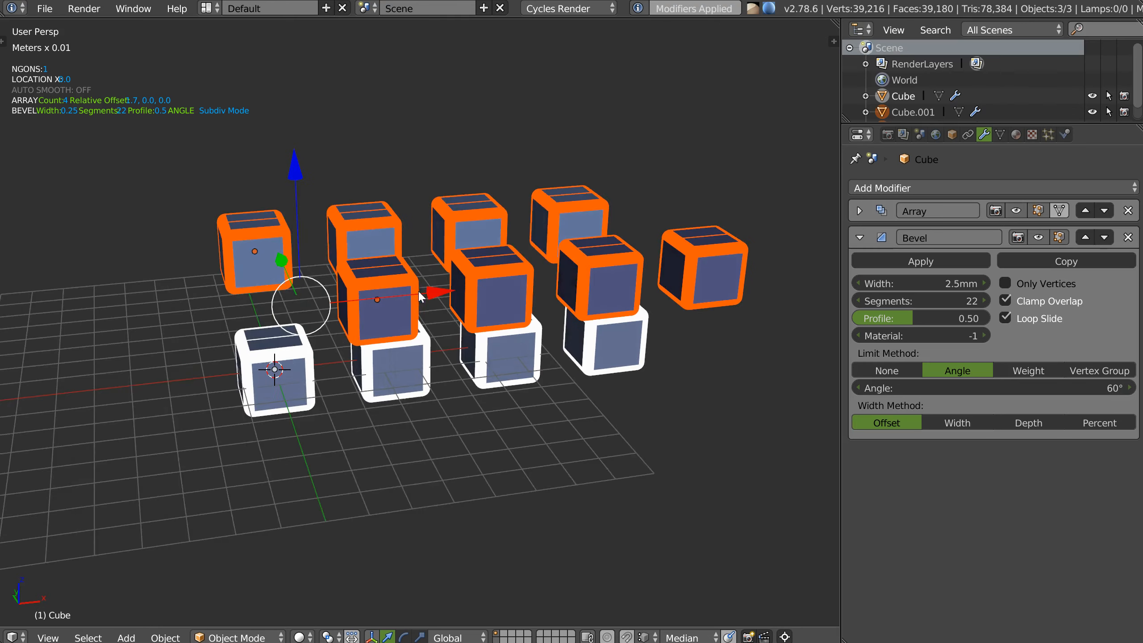
# Apply only the Bevel modifier on the three selected cubes and undo it
pyautogui.hotkey('shift', 'space')
pyautogui.click(286, 289)
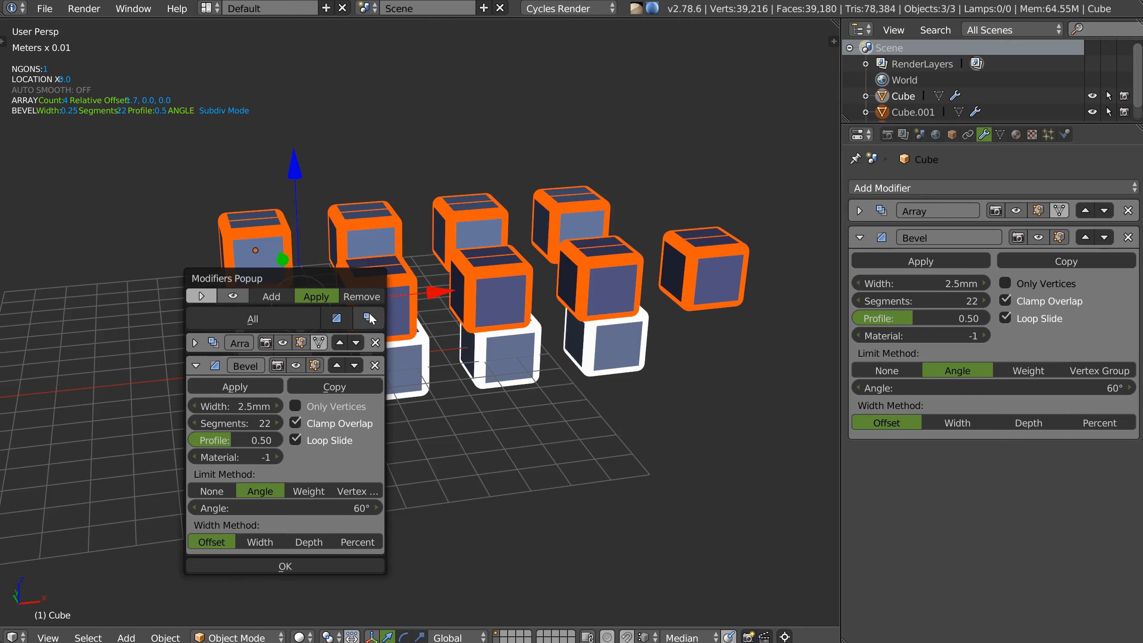
pyautogui.click(339, 318)
pyautogui.moveTo(405, 304)
pyautogui.mouseDown(button='middle')
pyautogui.moveTo(436, 311)
pyautogui.moveTo(414, 308)
pyautogui.mouseUp(button='middle')
pyautogui.hotkey('ctrl', 'z')
# Remove all modifiers from the three selected cubes at once
pyautogui.press('space')
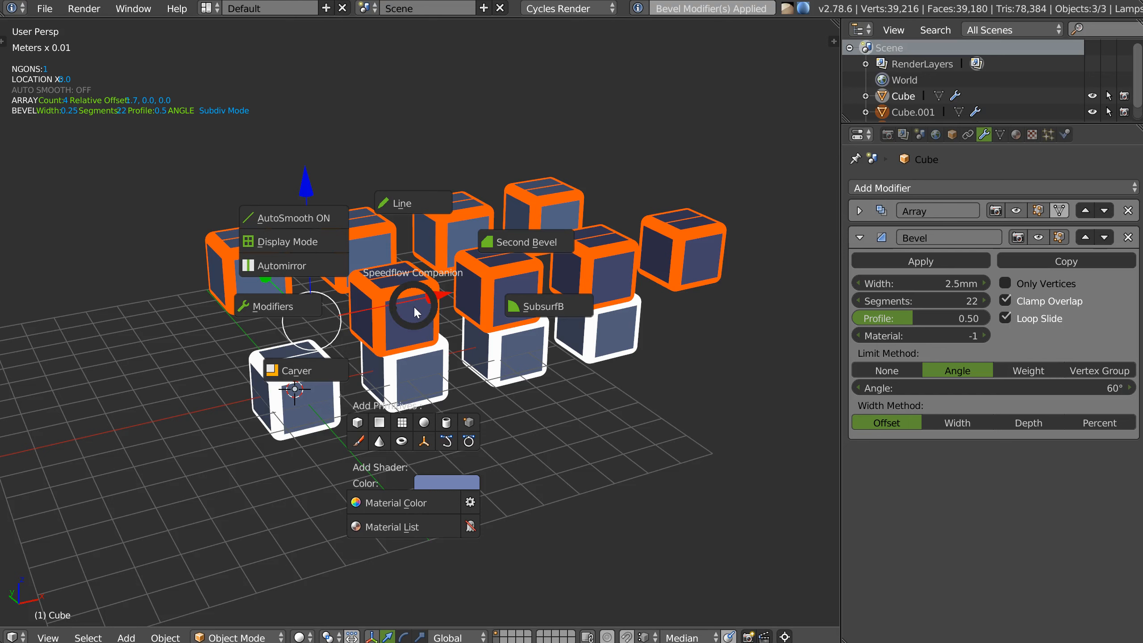
pyautogui.click(278, 310)
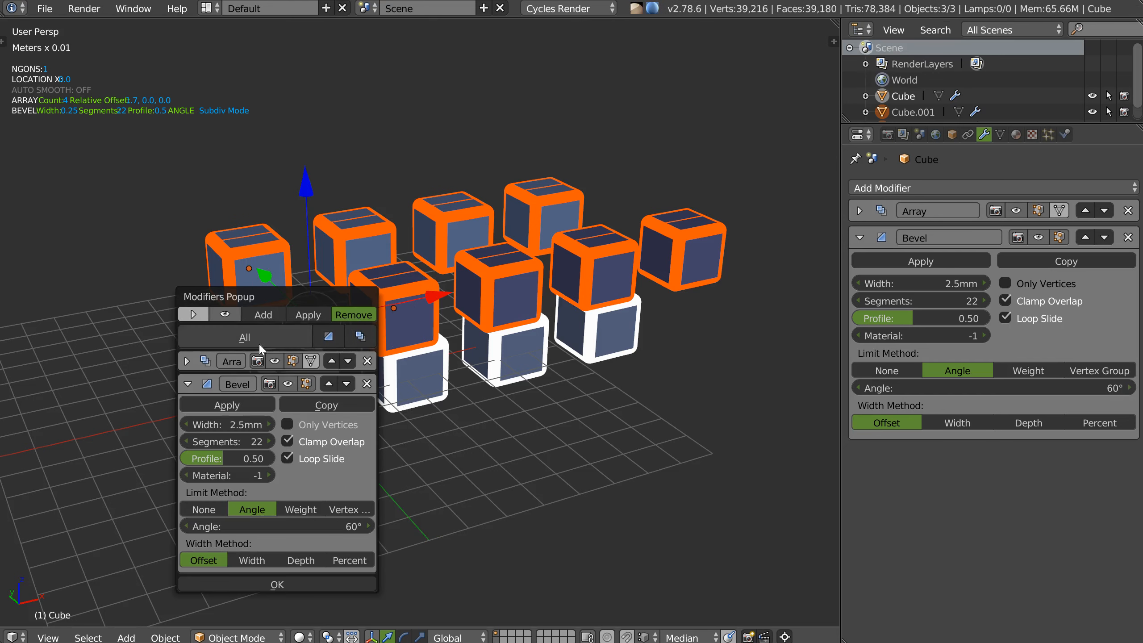
pyautogui.click(188, 383)
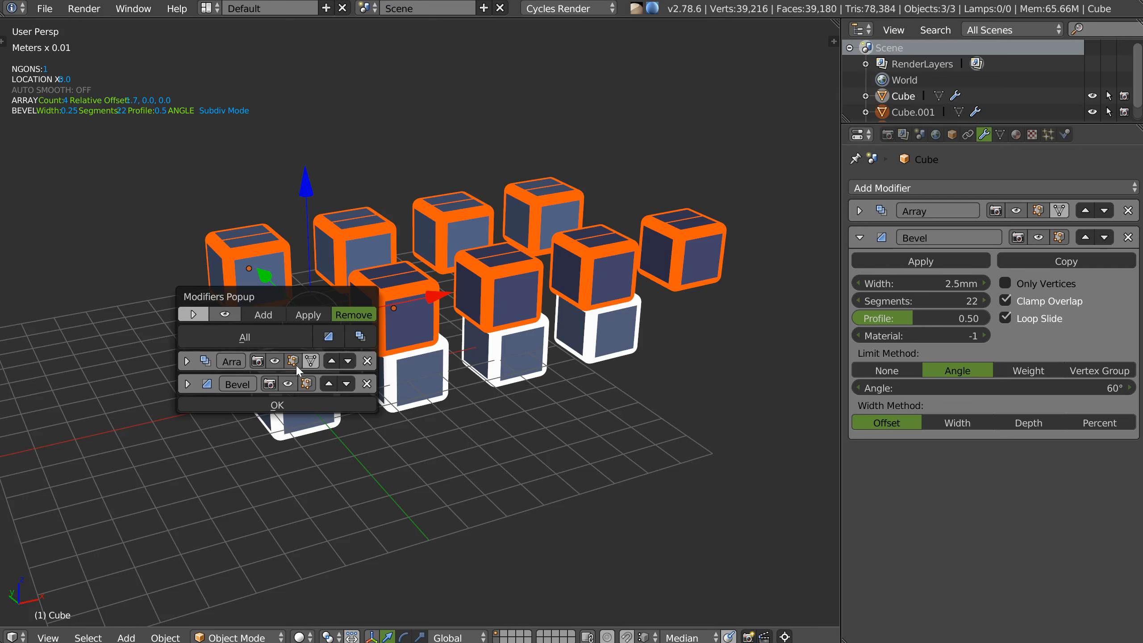
pyautogui.click(225, 315)
pyautogui.click(225, 314)
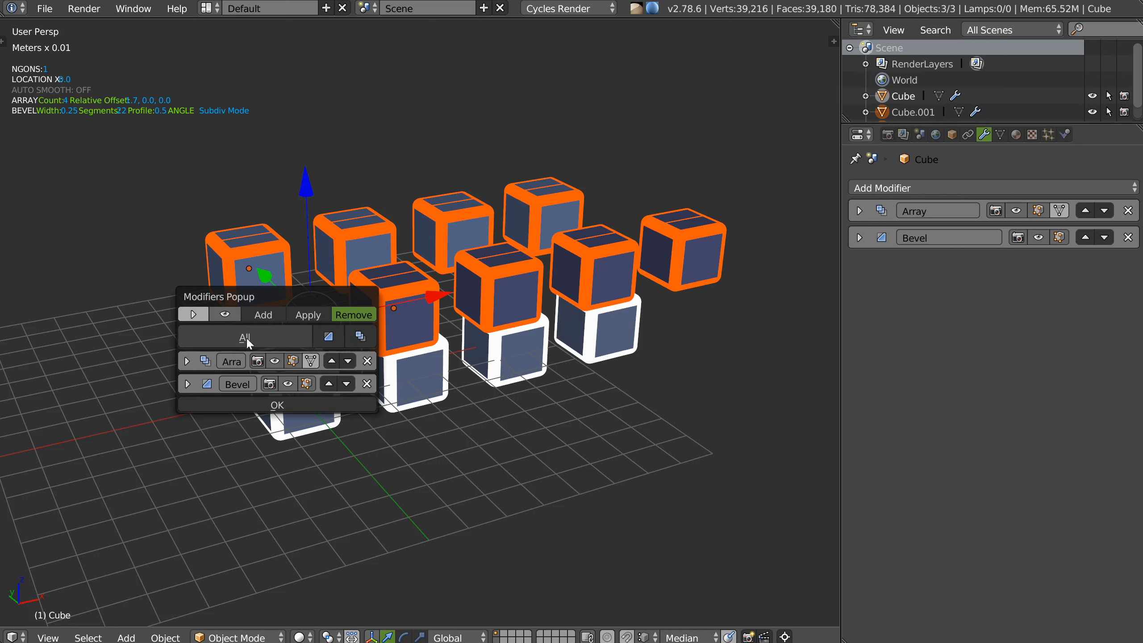
pyautogui.click(311, 314)
pyautogui.click(354, 316)
pyautogui.click(269, 335)
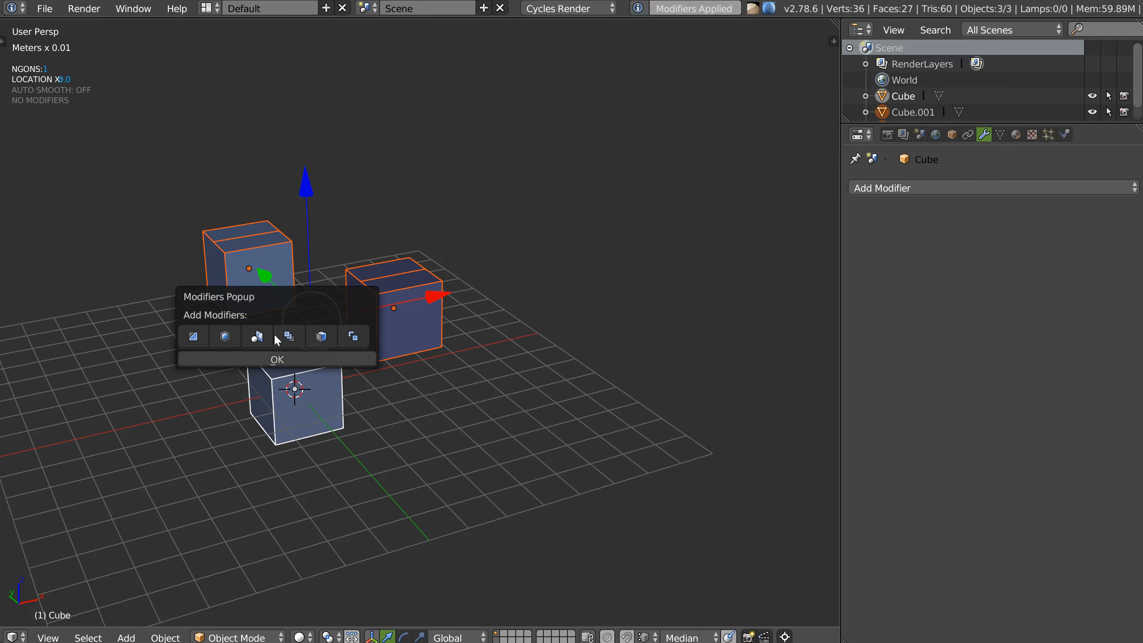
# Add a Bevel and an Array modifier to the three cubes, with array count 3 and relative X offset 1.6
pyautogui.click(194, 337)
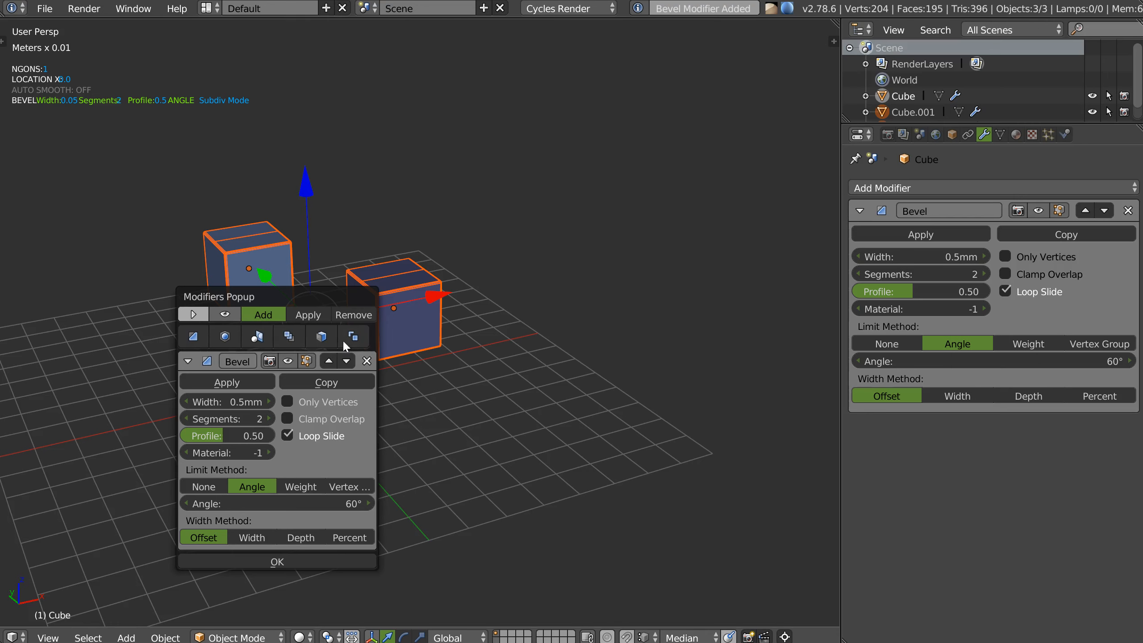
pyautogui.click(289, 336)
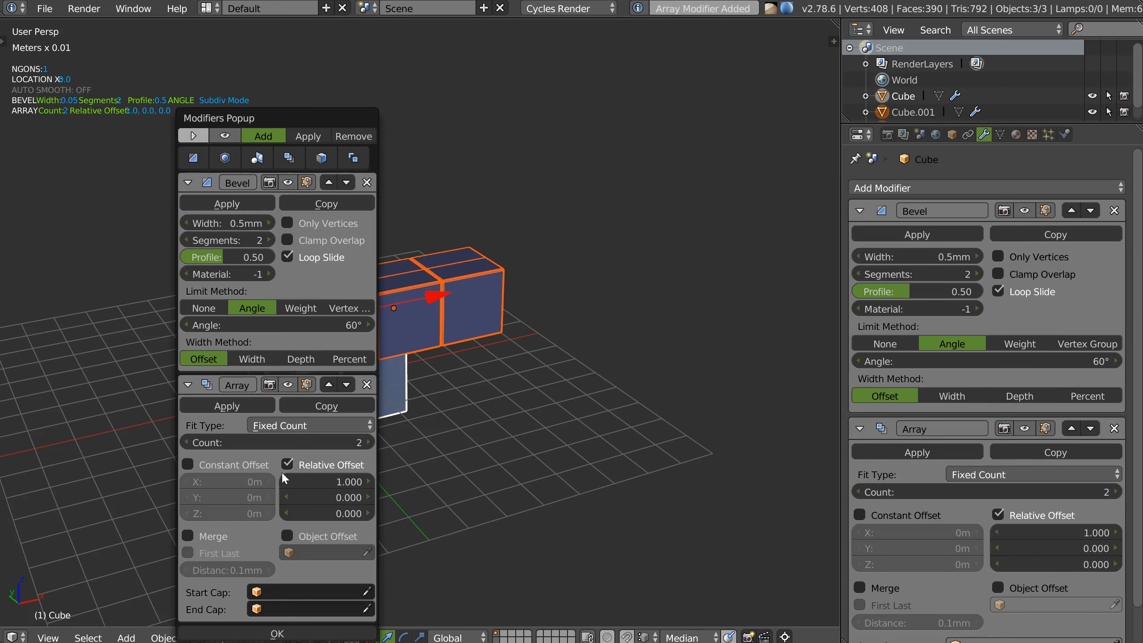
pyautogui.moveTo(261, 442); pyautogui.dragTo(262, 442)
pyautogui.moveTo(320, 481); pyautogui.dragTo(325, 481)
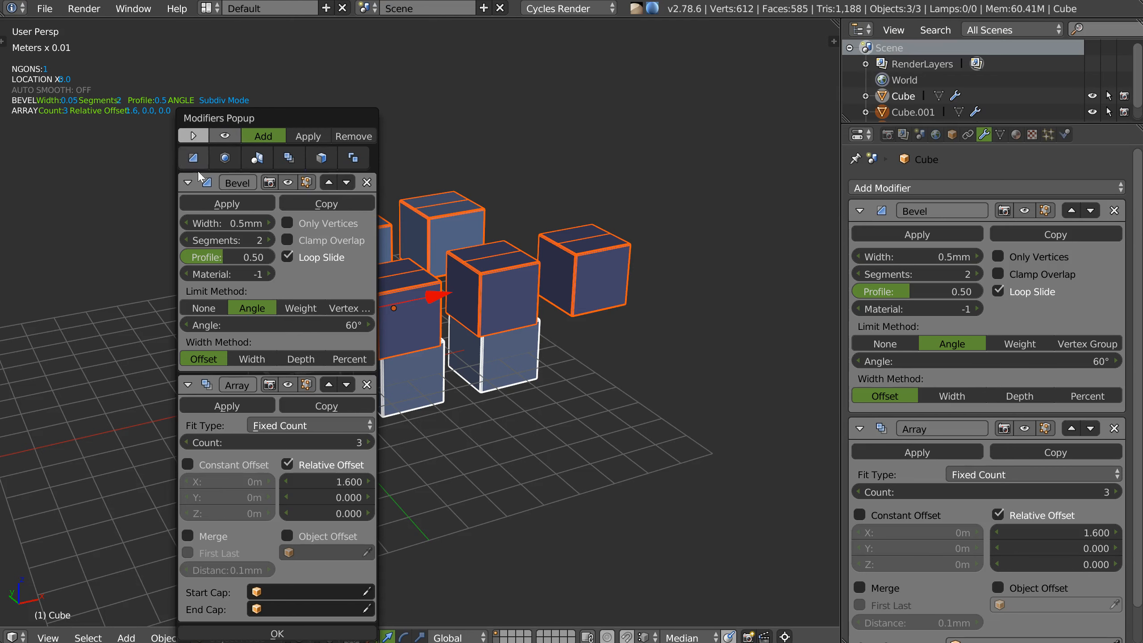
pyautogui.click(467, 130)
pyautogui.moveTo(303, 153); pyautogui.dragTo(320, 167, button='middle')
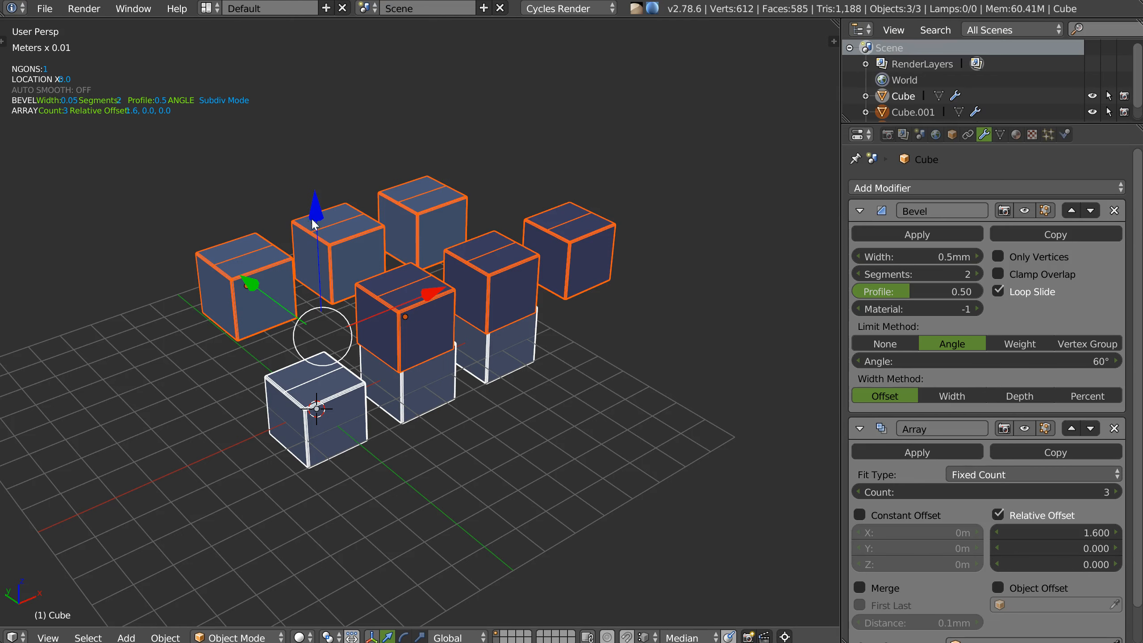
pyautogui.moveTo(372, 209); pyautogui.dragTo(378, 201, button='middle')
pyautogui.press('space')
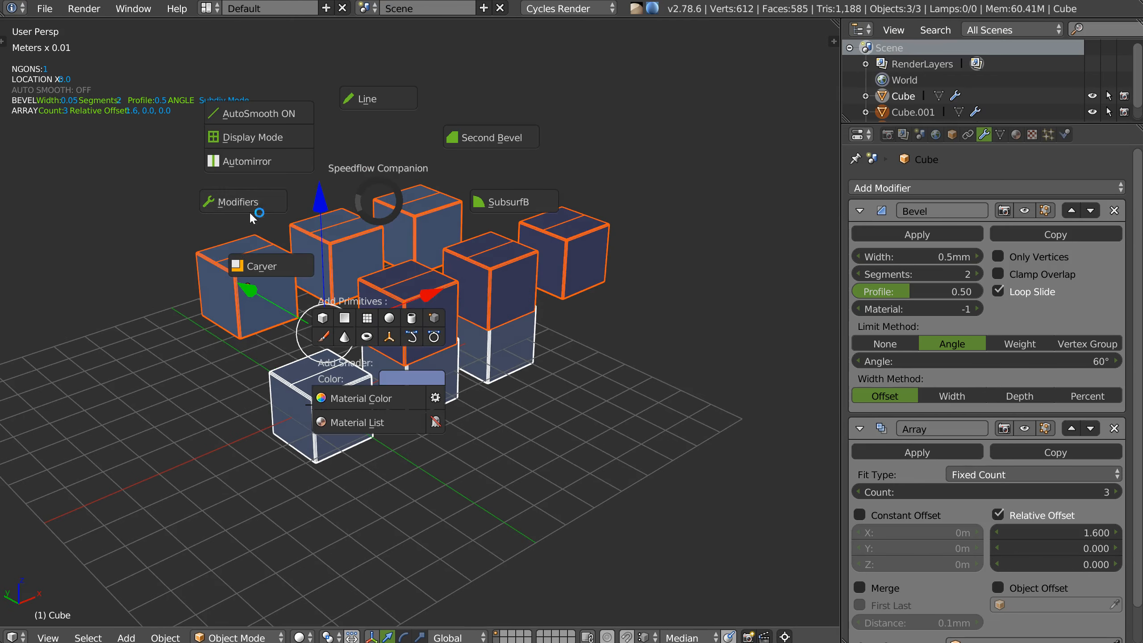
pyautogui.press('Escape')
pyautogui.moveTo(445, 245); pyautogui.dragTo(382, 197, button='middle')
pyautogui.moveTo(424, 239); pyautogui.dragTo(431, 230, button='middle')
pyautogui.press('space')
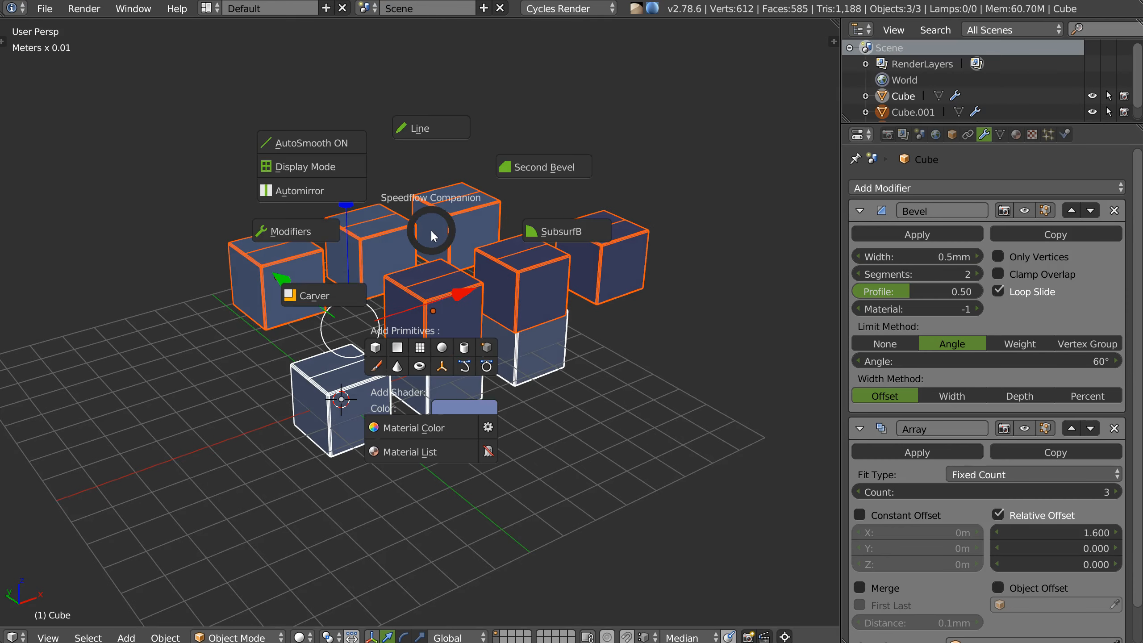
pyautogui.click(291, 232)
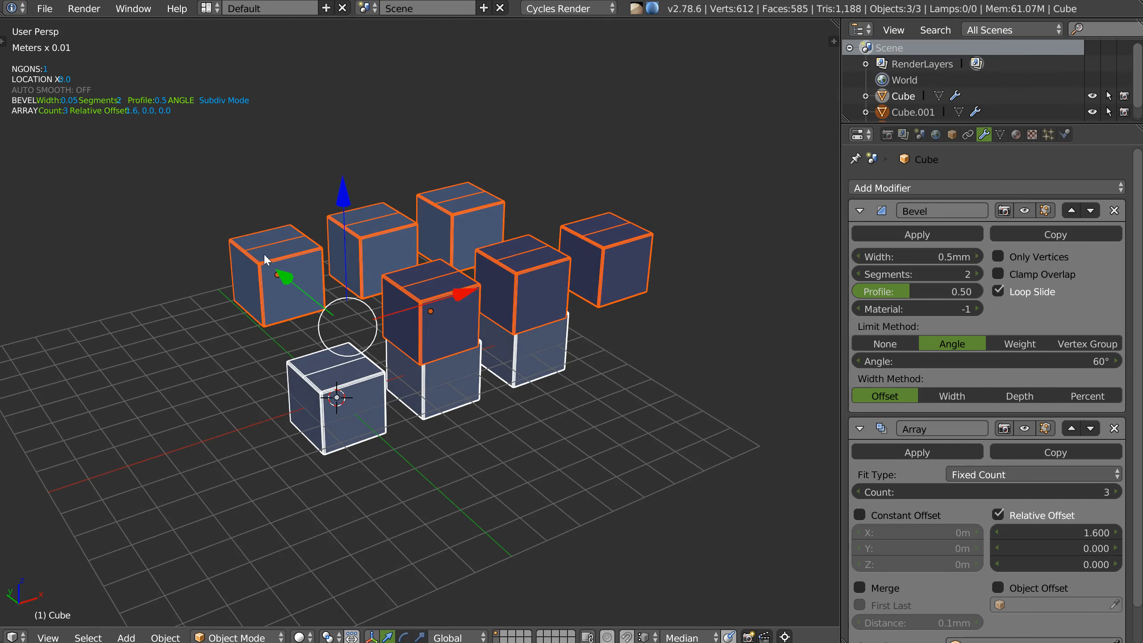
pyautogui.press('space')
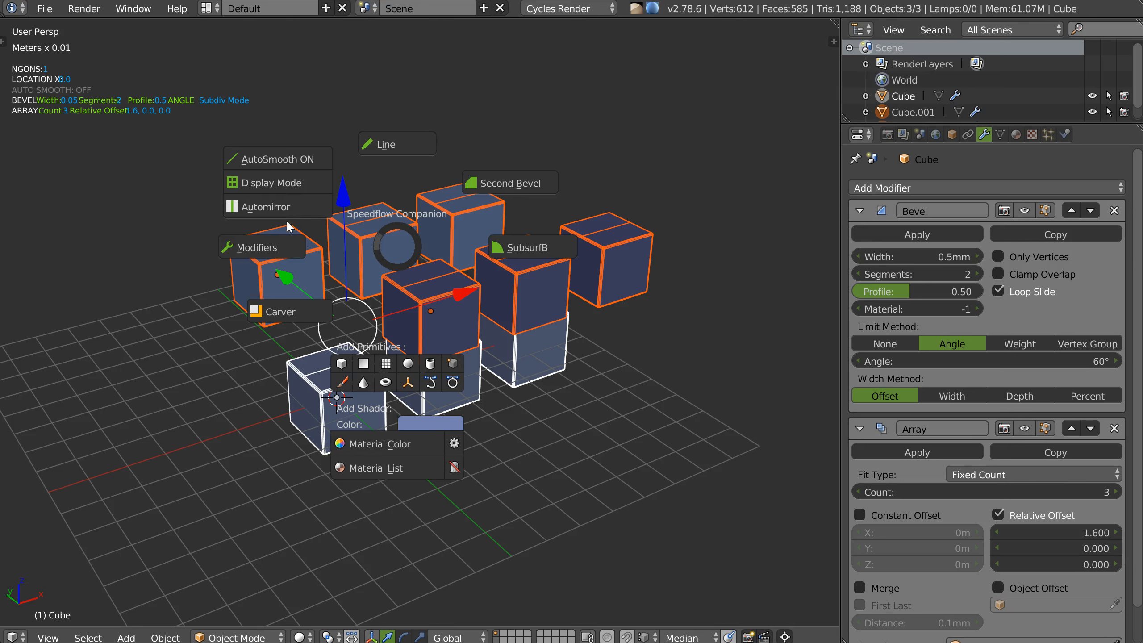
pyautogui.press('Escape')
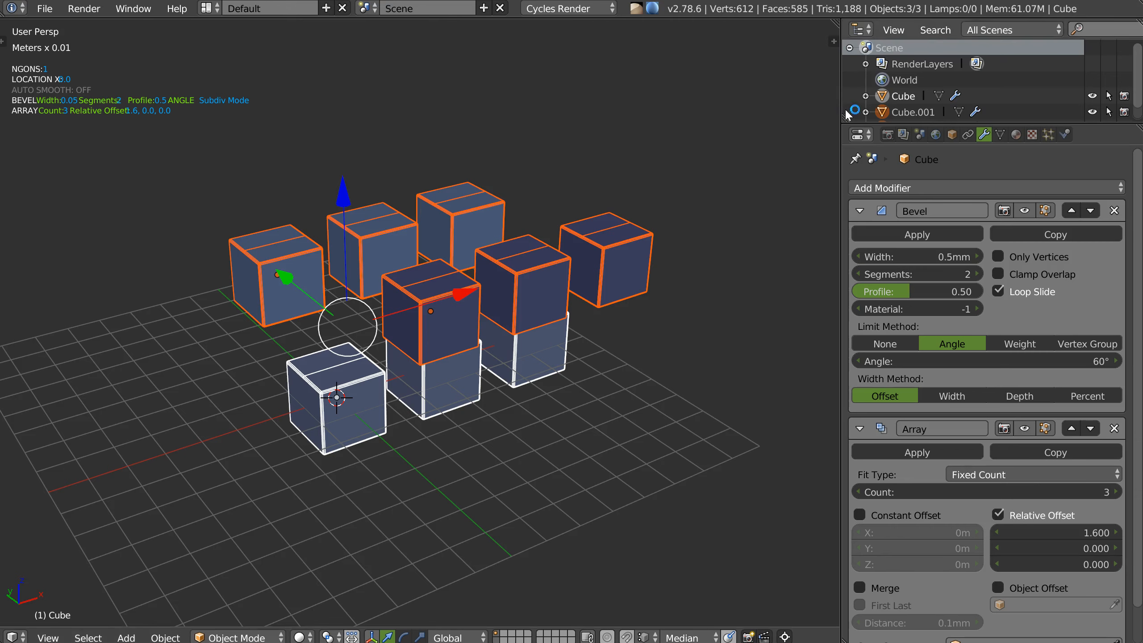
# Resize the 3D view several times against the properties area, leaving the 3D view wider
pyautogui.moveTo(839, 112); pyautogui.dragTo(881, 120)
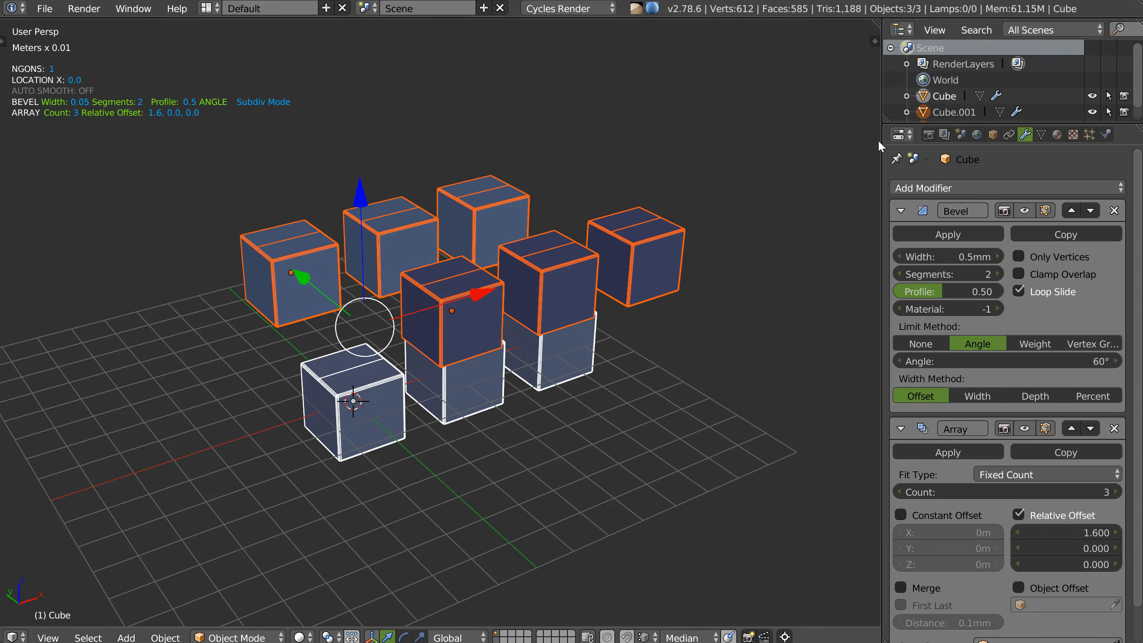
pyautogui.moveTo(881, 144); pyautogui.dragTo(829, 152)
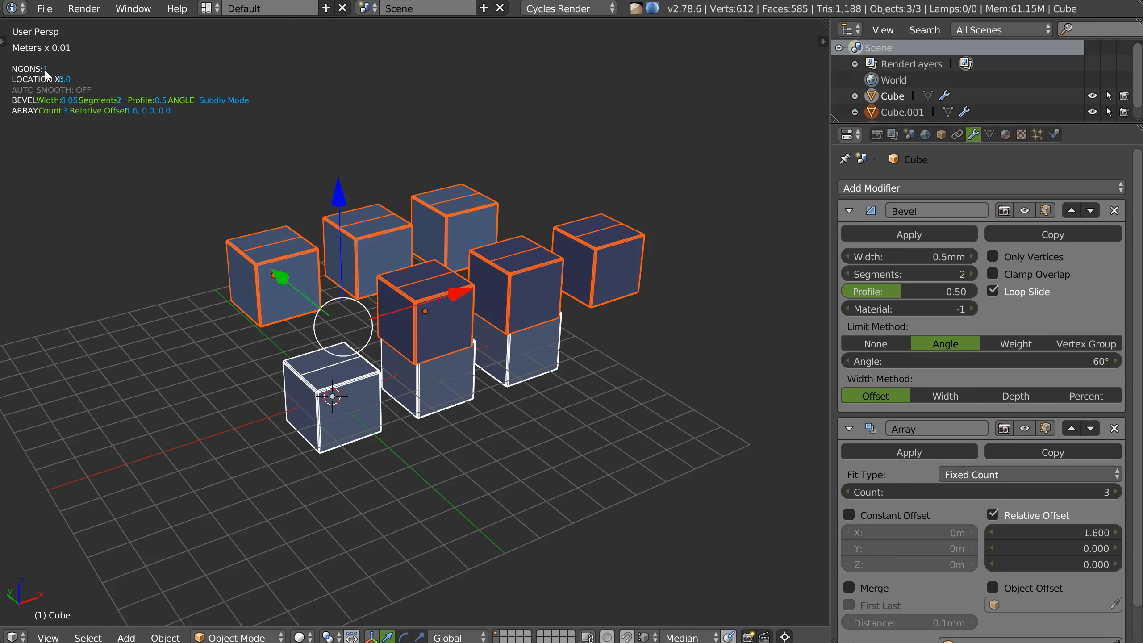
pyautogui.moveTo(829, 156); pyautogui.dragTo(914, 153)
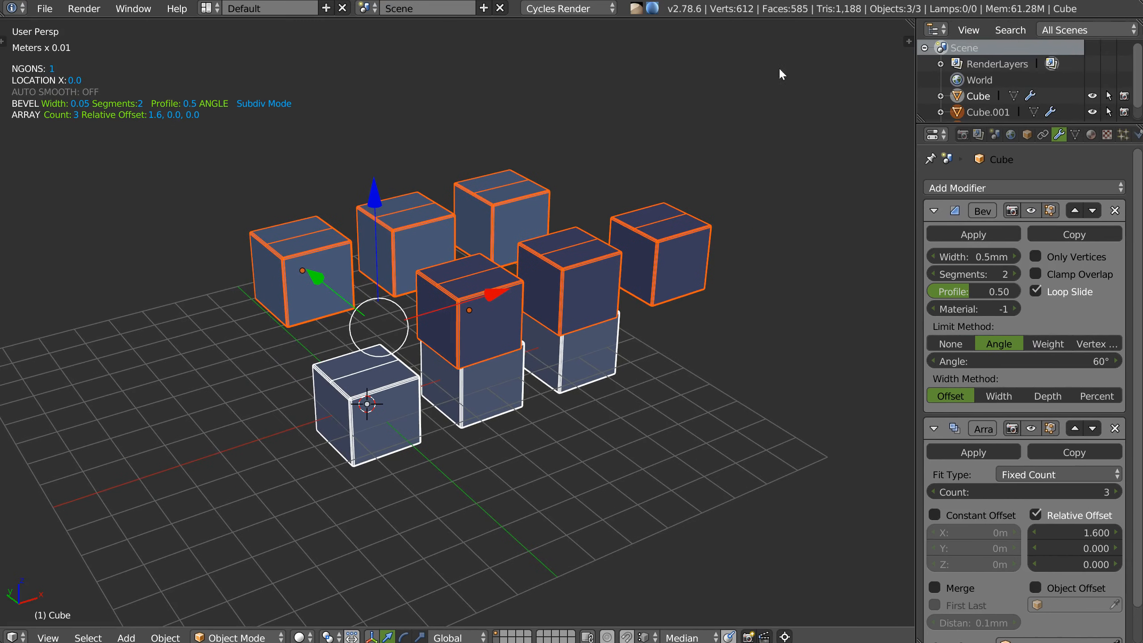
# Split the 3D view into three viewports and merge them back into a single one
pyautogui.moveTo(906, 40); pyautogui.dragTo(654, 105)
pyautogui.moveTo(906, 22); pyautogui.dragTo(897, 323)
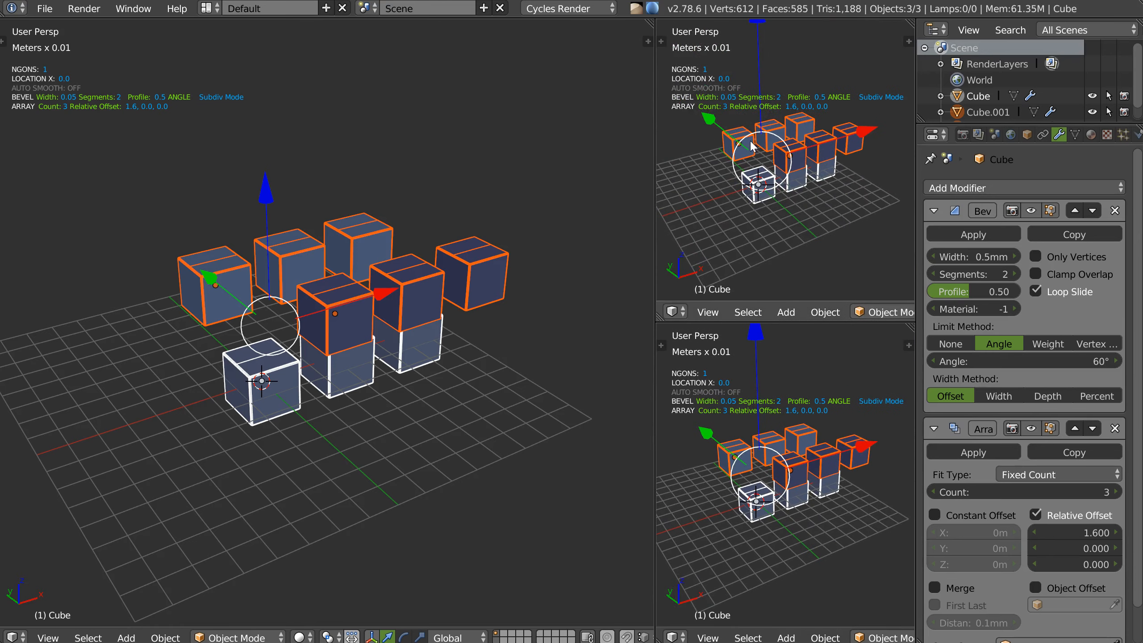
pyautogui.moveTo(764, 173)
pyautogui.mouseDown(button='middle')
pyautogui.moveTo(762, 163)
pyautogui.moveTo(799, 159)
pyautogui.moveTo(767, 165)
pyautogui.mouseUp(button='middle')
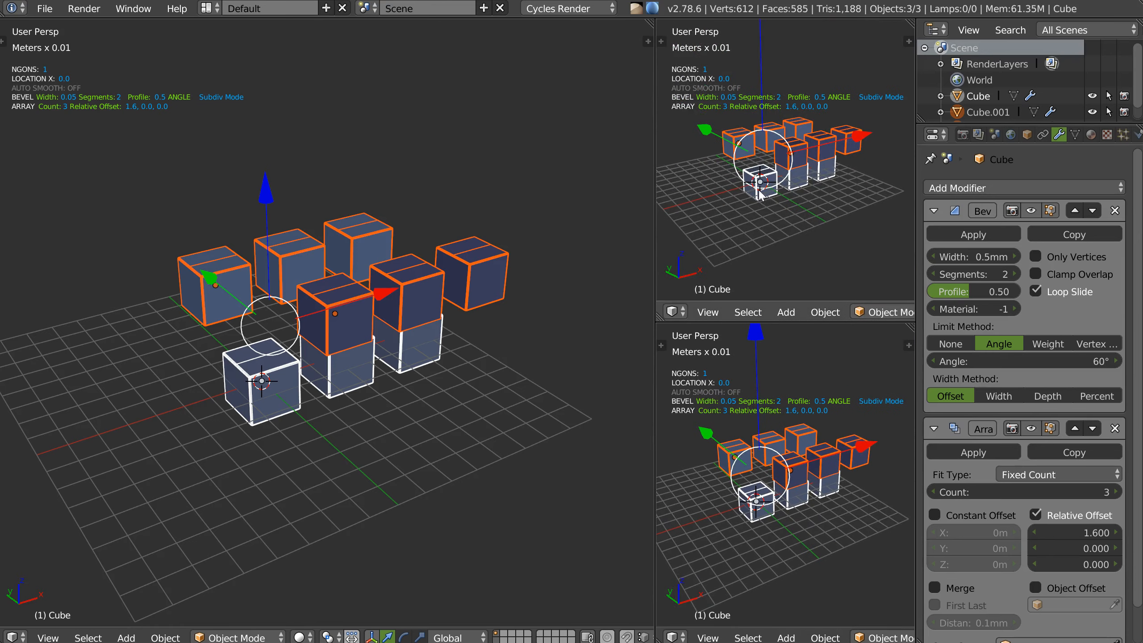
pyautogui.moveTo(709, 322); pyautogui.dragTo(661, 338)
pyautogui.moveTo(659, 23); pyautogui.dragTo(580, 28)
pyautogui.scroll(2, 269, 188)
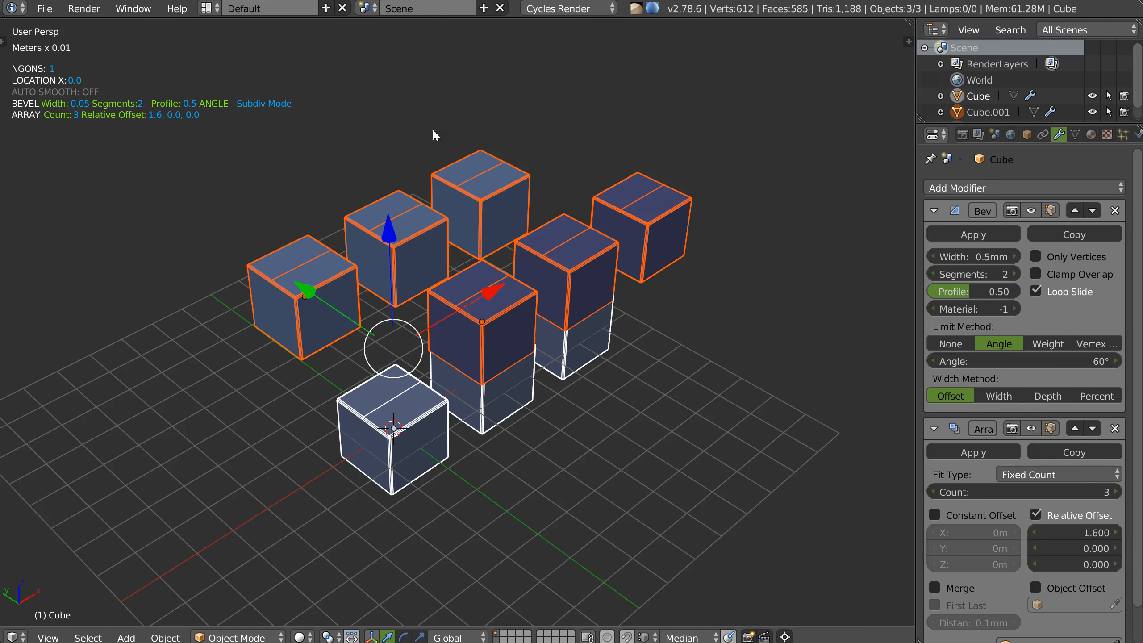
# View the material, render and object properties with the three cubes selected
pyautogui.moveTo(433, 220); pyautogui.dragTo(424, 219, button='middle')
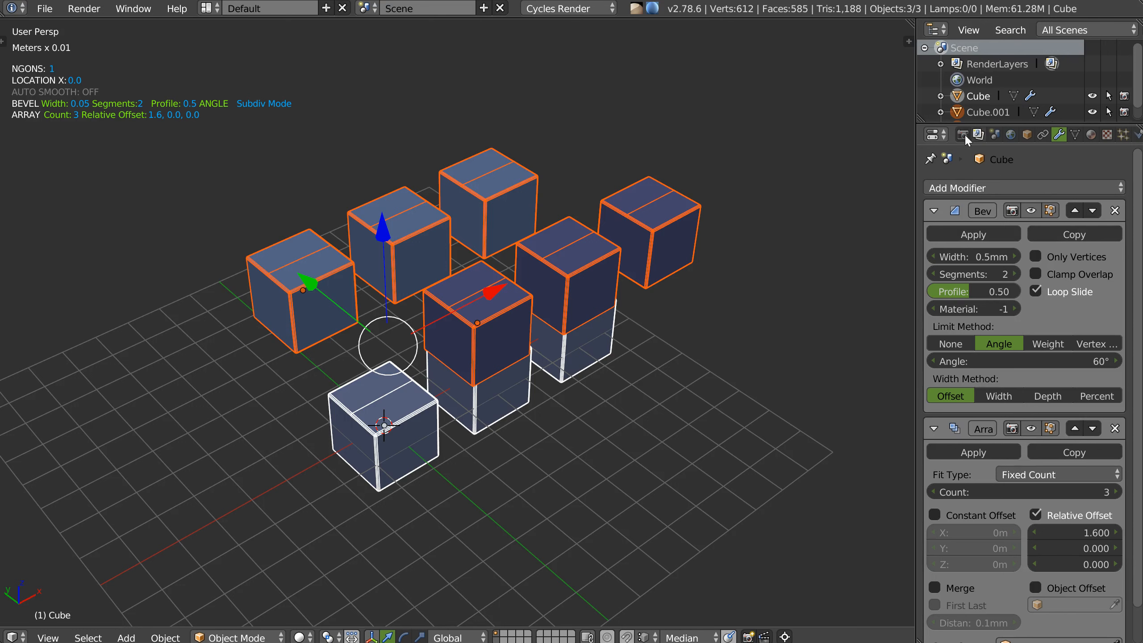
pyautogui.click(1092, 134)
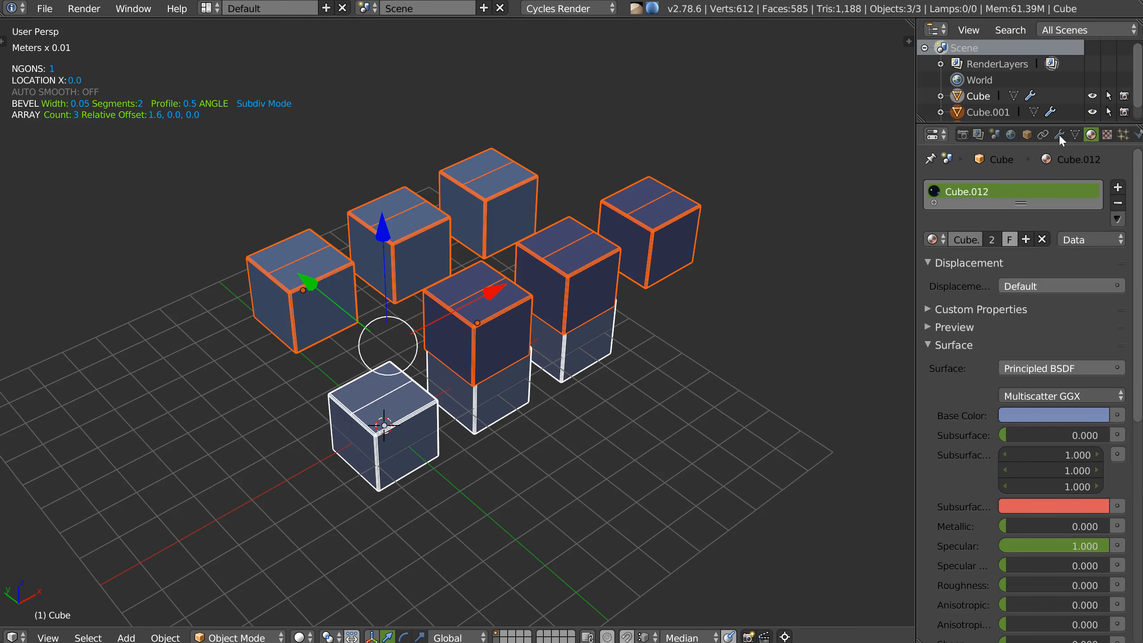
pyautogui.click(963, 135)
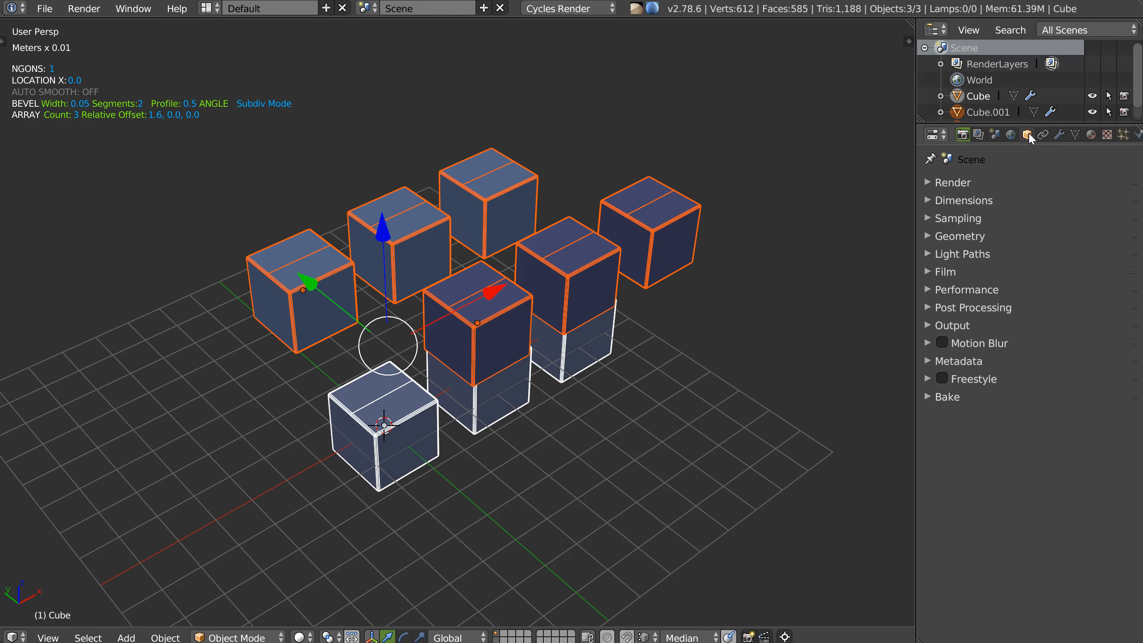
pyautogui.click(1027, 135)
pyautogui.moveTo(542, 243); pyautogui.dragTo(396, 307, button='middle')
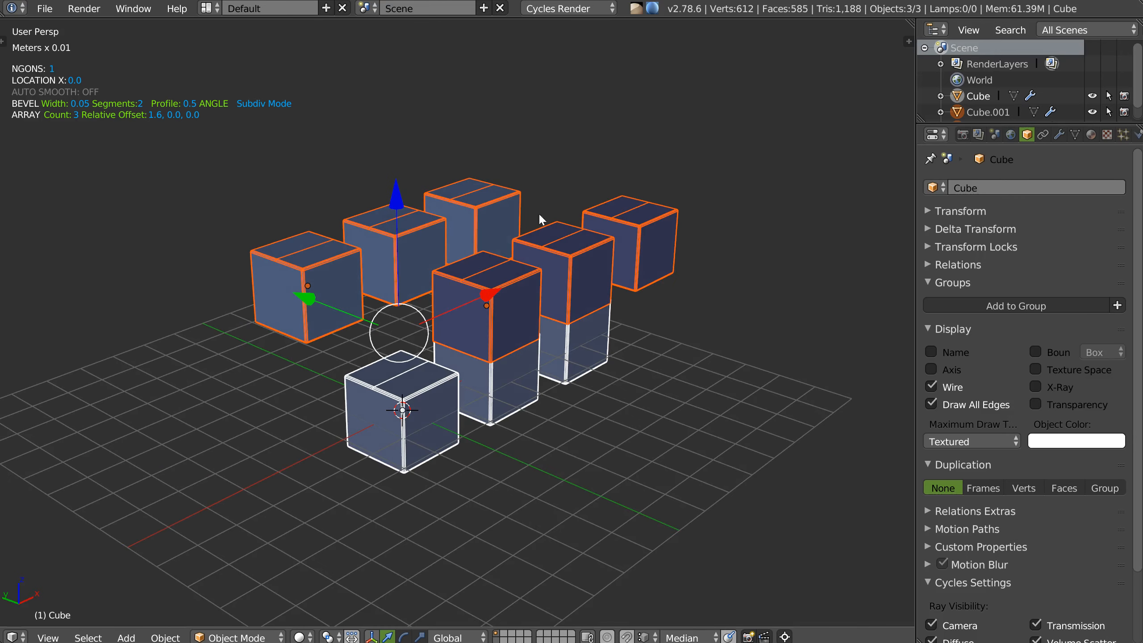
# Edit the bevel of the row of cubes on the green axis side to width 0.15, 11 segments, profile 0.7 and subdiv mode off
pyautogui.rightClick(342, 298)
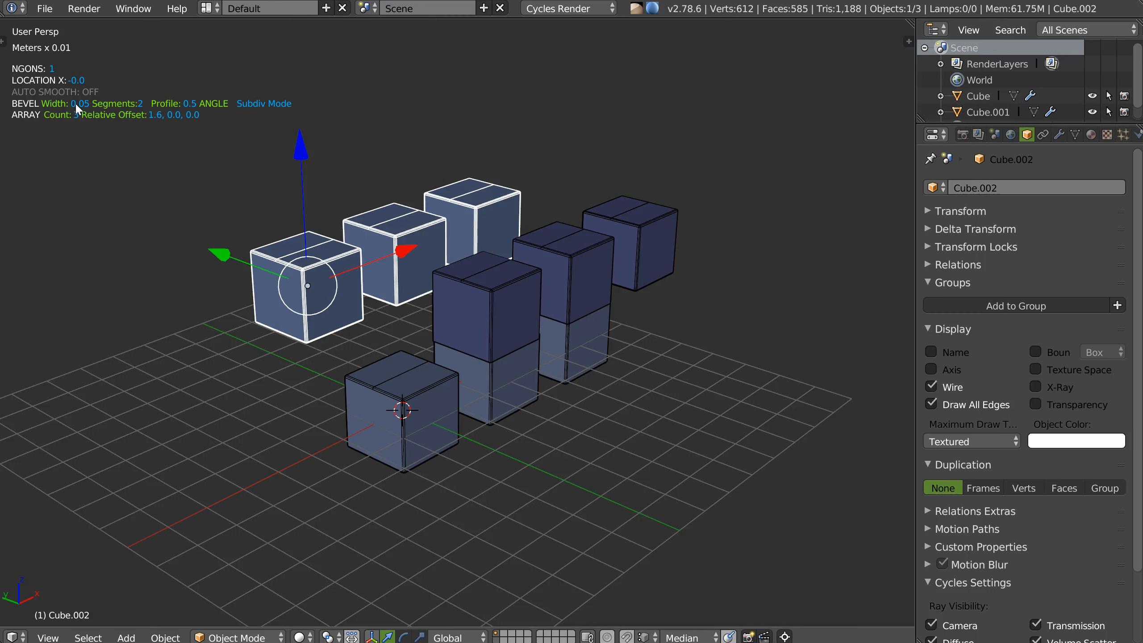
pyautogui.scroll(2, 323, 245)
pyautogui.moveTo(346, 208); pyautogui.dragTo(340, 271, button='middle')
pyautogui.scroll(1, 314, 310)
pyautogui.press('space')
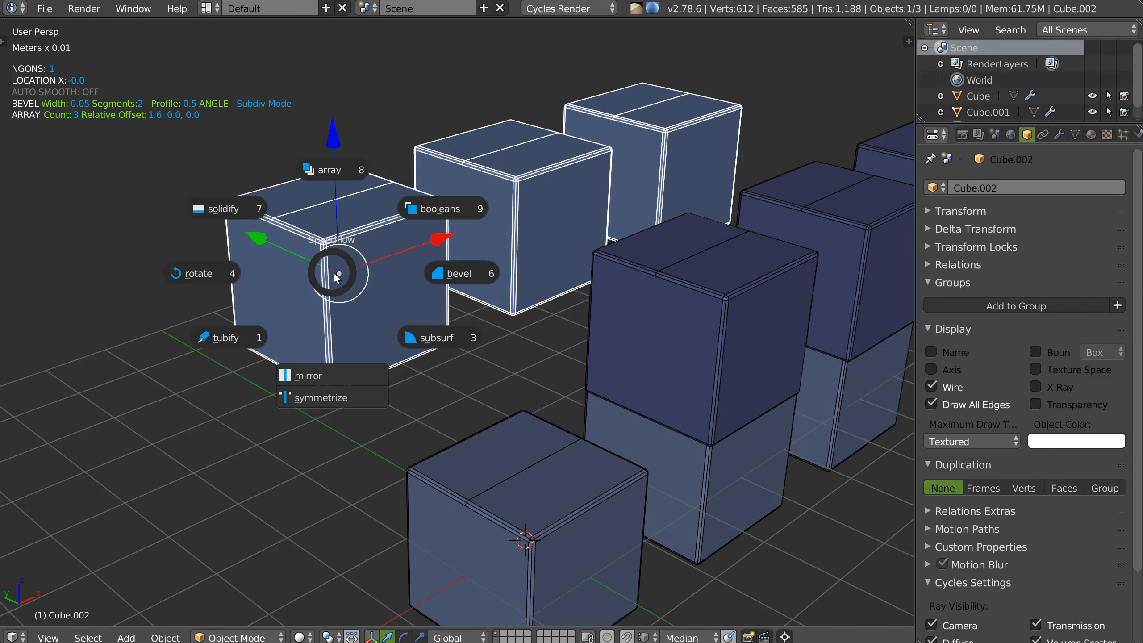
pyautogui.click(448, 272)
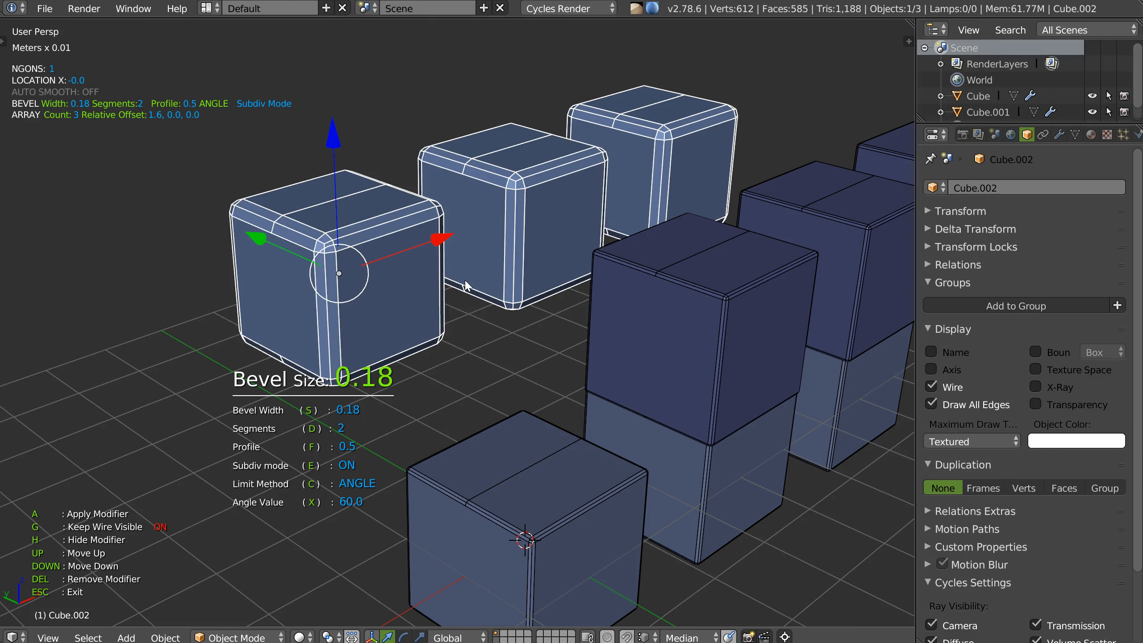
pyautogui.press('e')
pyautogui.click(461, 284)
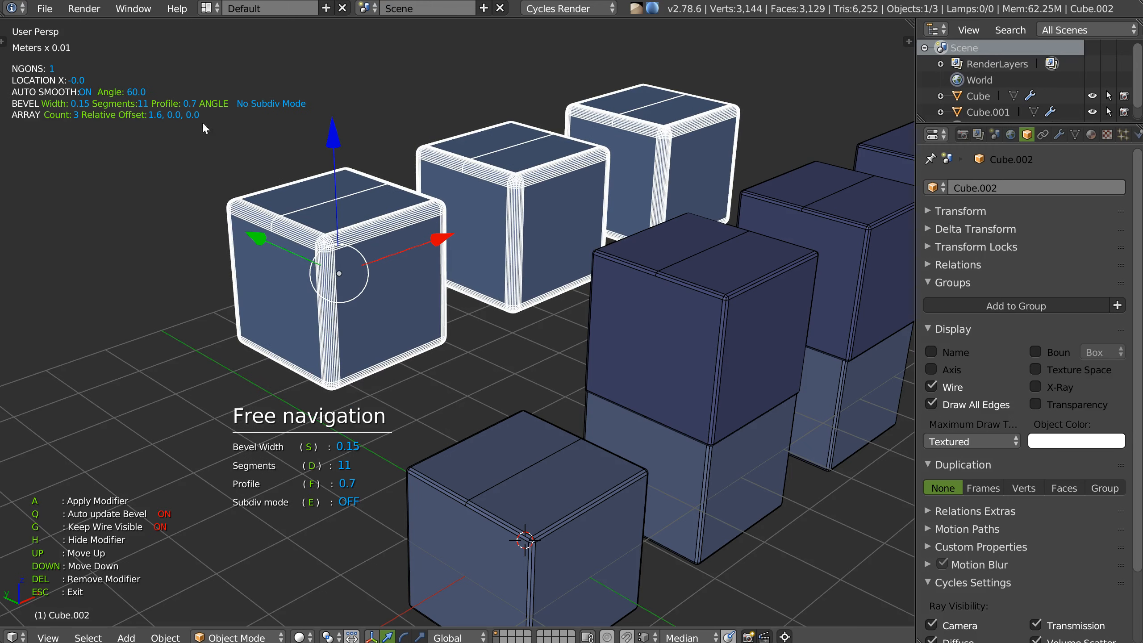
pyautogui.press('Escape')
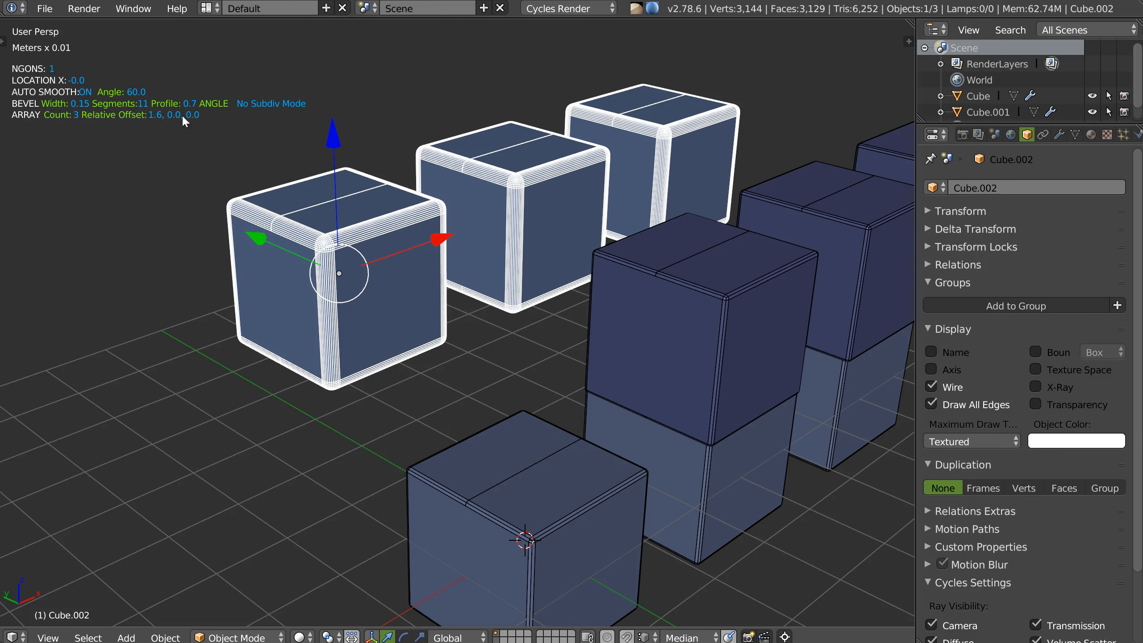
# Set the bevel width of the selected row of cubes to 0.17
pyautogui.moveTo(246, 110); pyautogui.dragTo(243, 110, button='middle')
pyautogui.press('space')
pyautogui.click(418, 181)
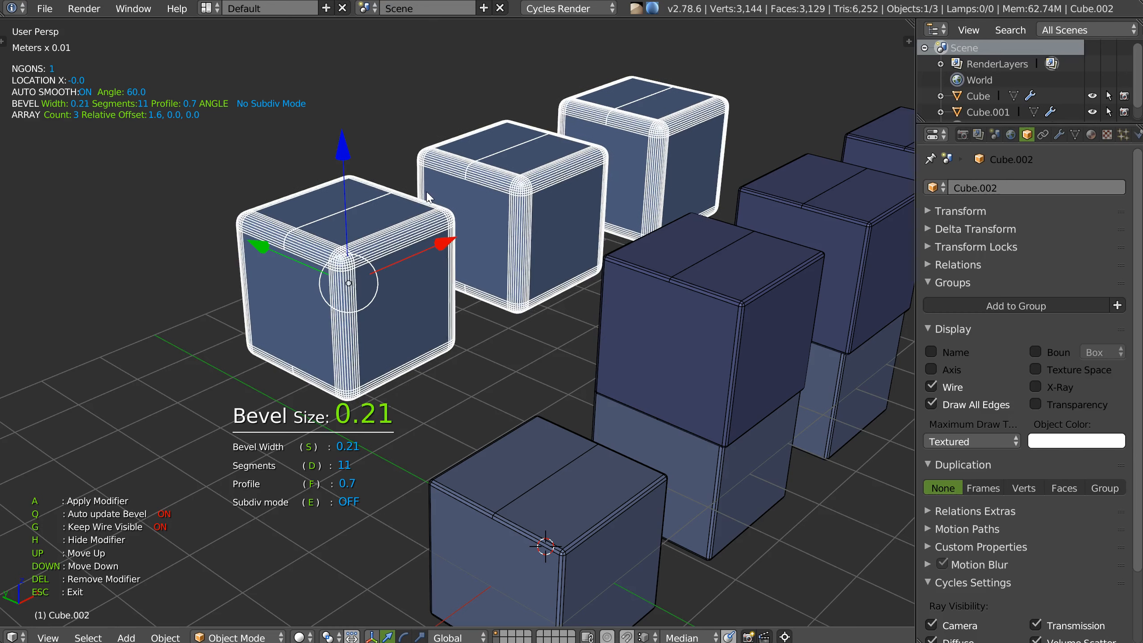
pyautogui.click(419, 192)
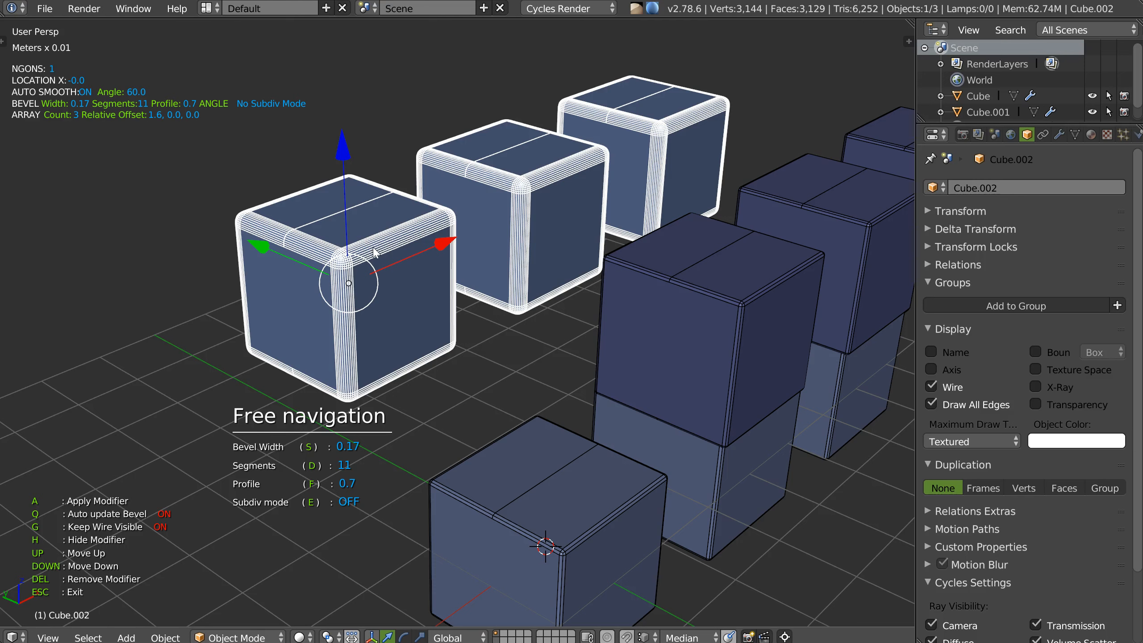
# Set the bevel limit method of the selected row of cubes to Weight, leaving subdiv mode off
pyautogui.press('e')
pyautogui.press('c')
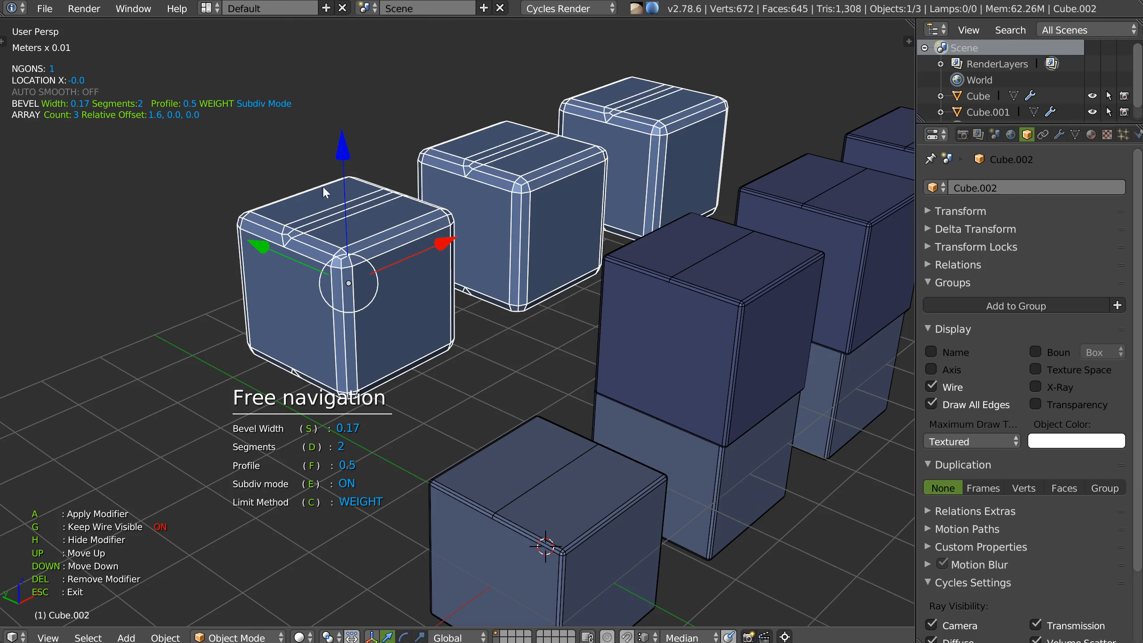
pyautogui.press('e')
pyautogui.moveTo(316, 193); pyautogui.dragTo(321, 200, button='middle')
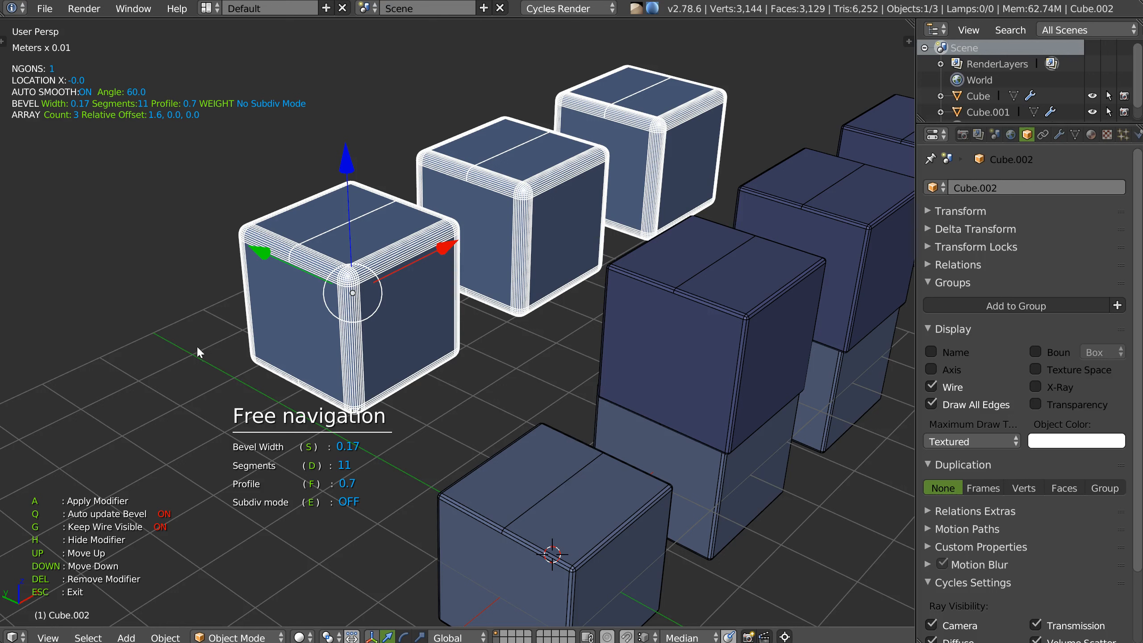
pyautogui.press('Escape')
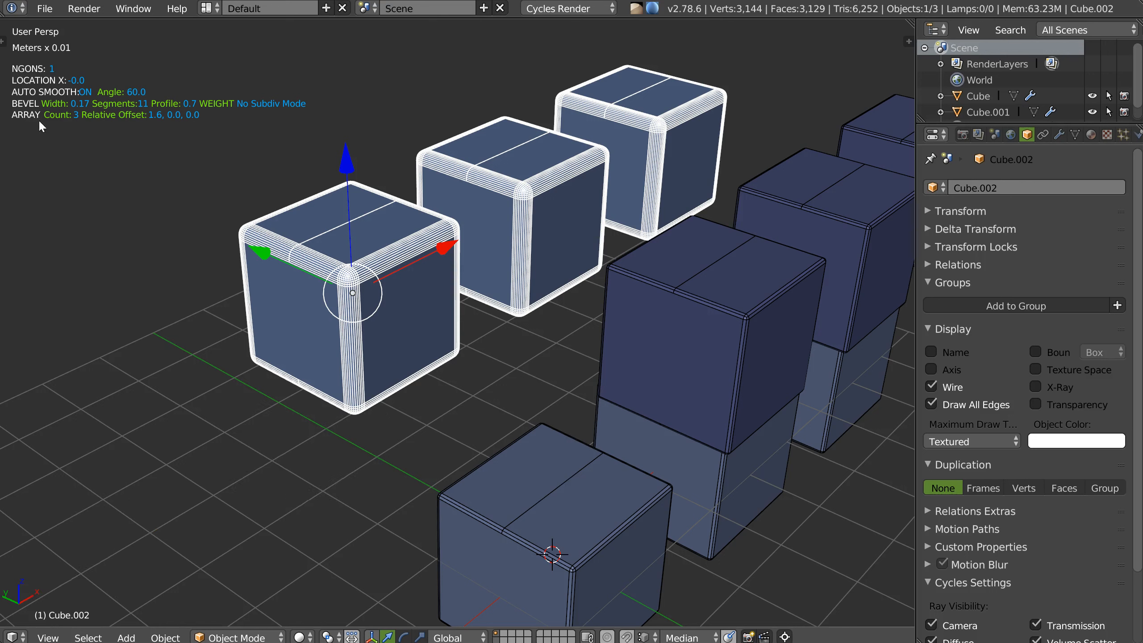
# Switch the selected row's array to a constant offset of 2.73 along X with a count of 3
pyautogui.moveTo(203, 139); pyautogui.dragTo(200, 151, button='middle')
pyautogui.press('space')
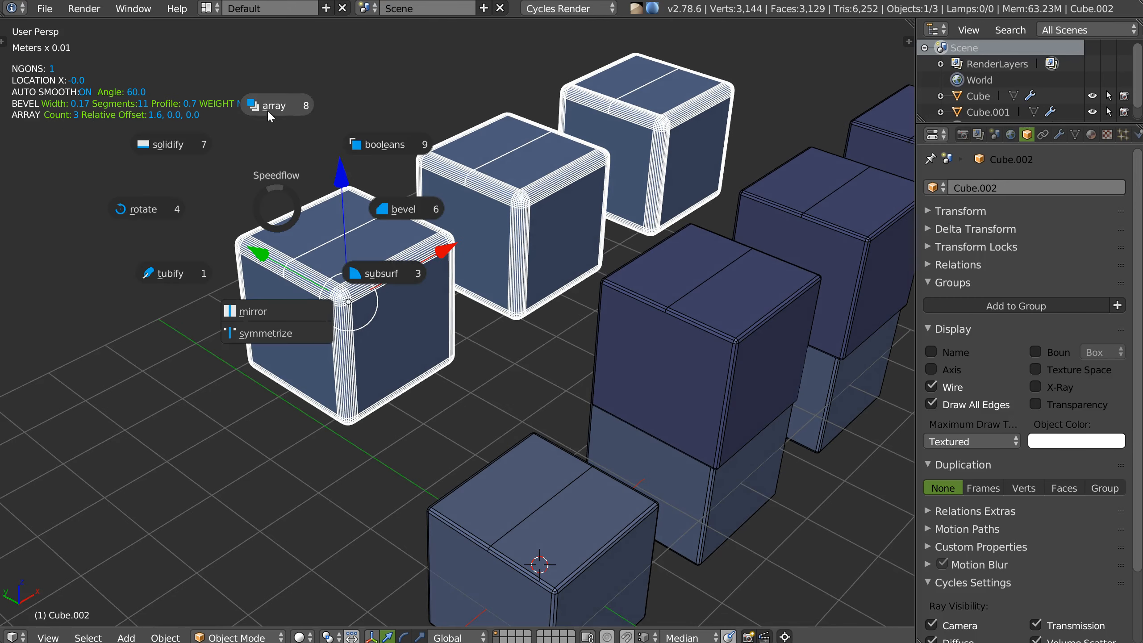
pyautogui.click(270, 110)
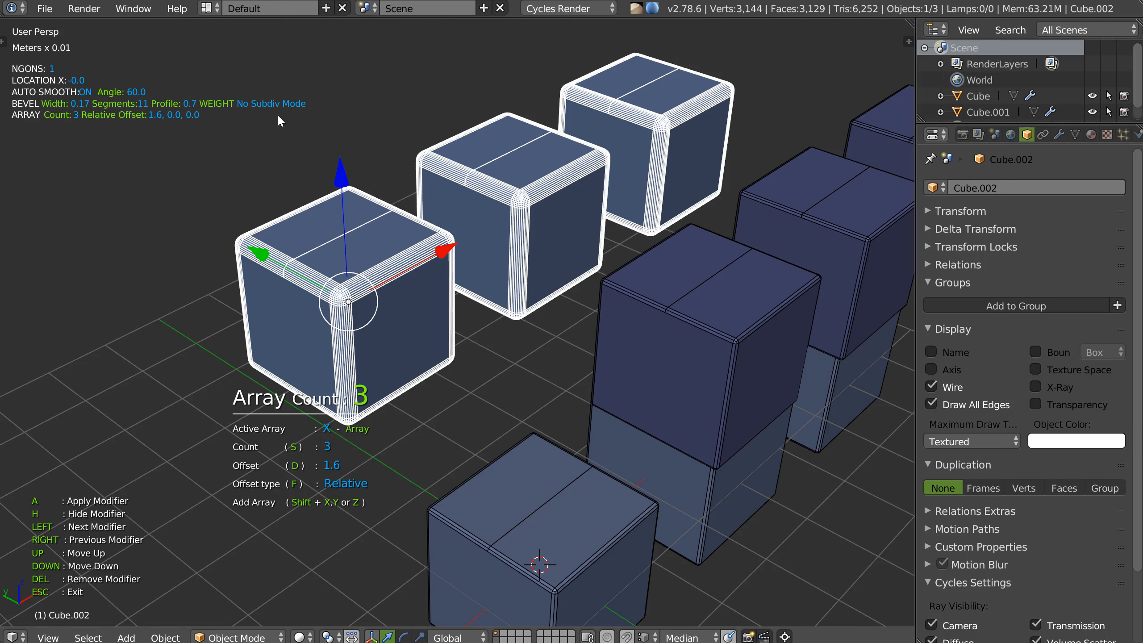
pyautogui.press('f')
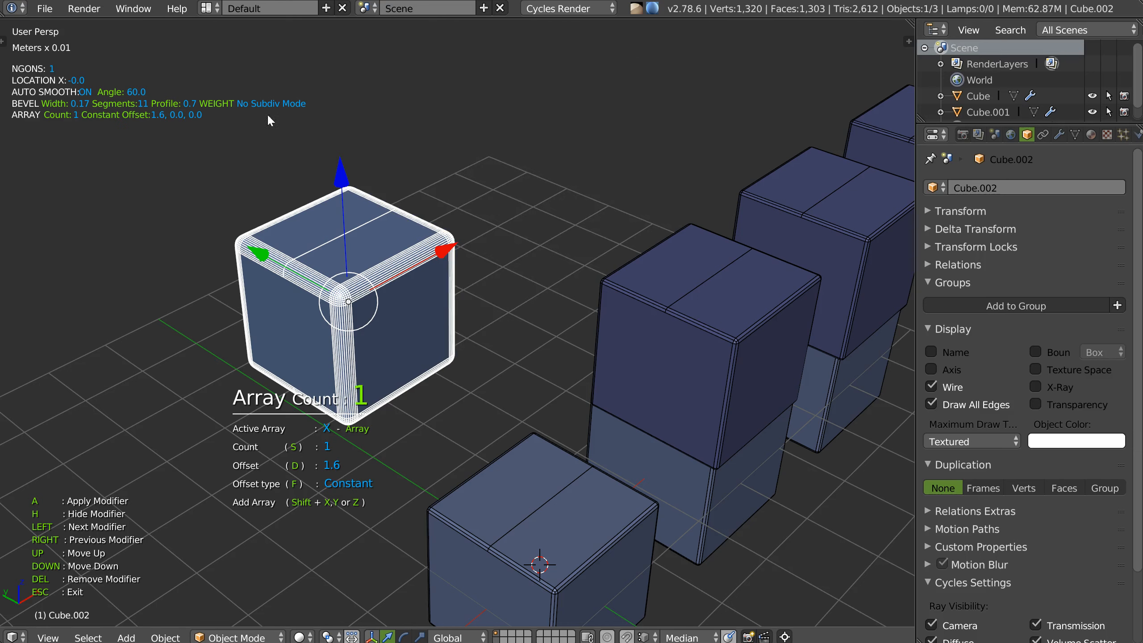
pyautogui.press('d')
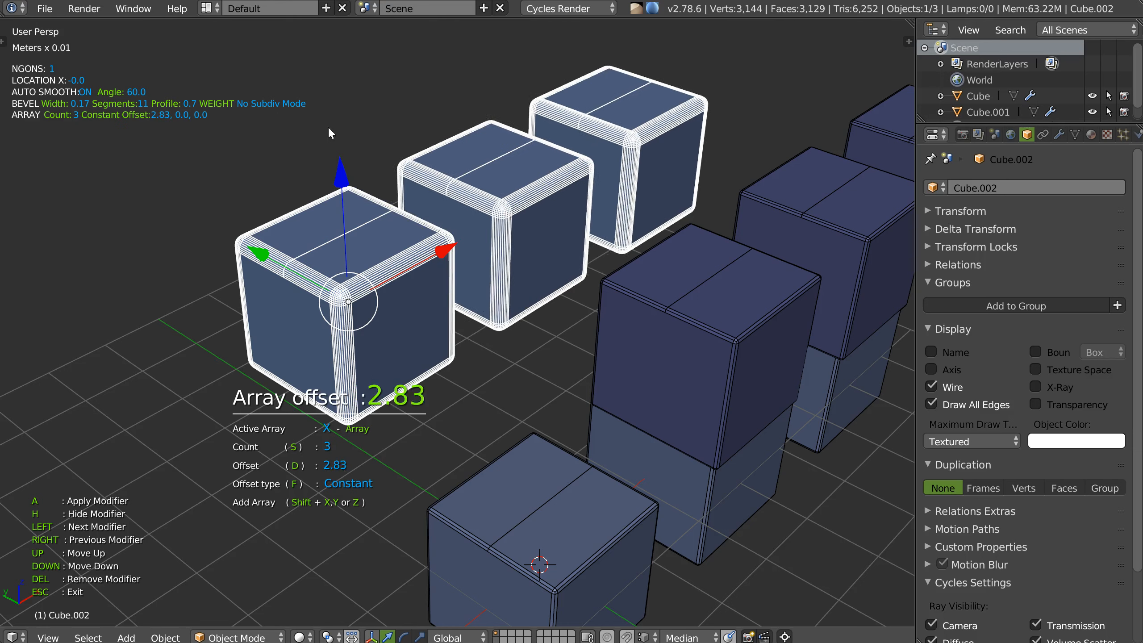
pyautogui.press('n')
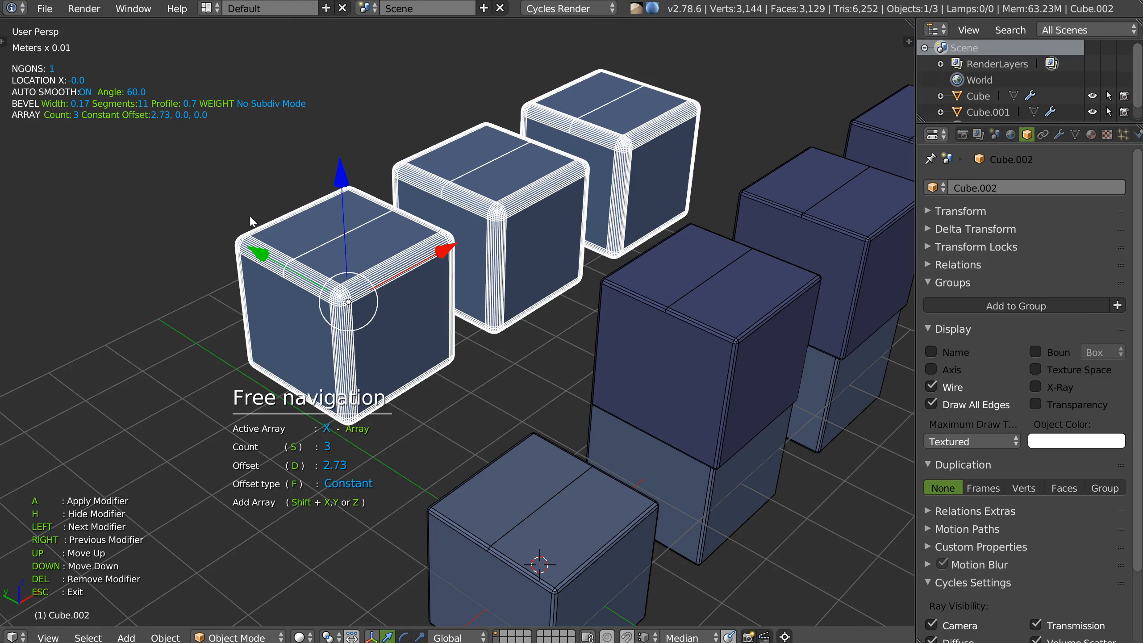
pyautogui.press('Escape')
pyautogui.moveTo(358, 240); pyautogui.dragTo(354, 215, button='middle')
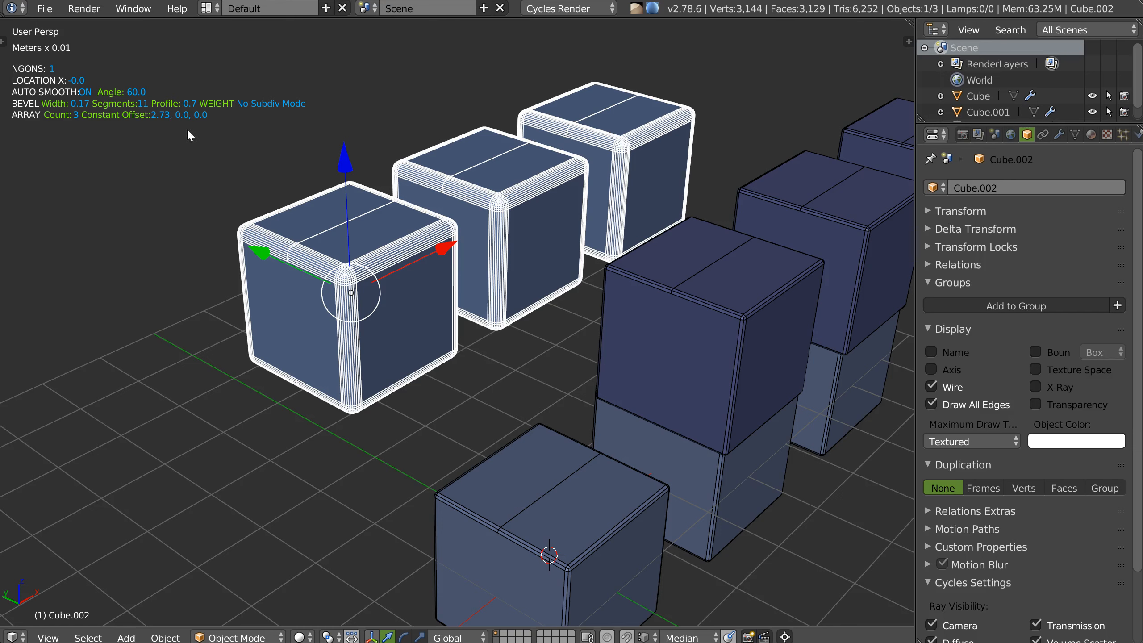
pyautogui.moveTo(403, 283); pyautogui.dragTo(373, 247, button='middle')
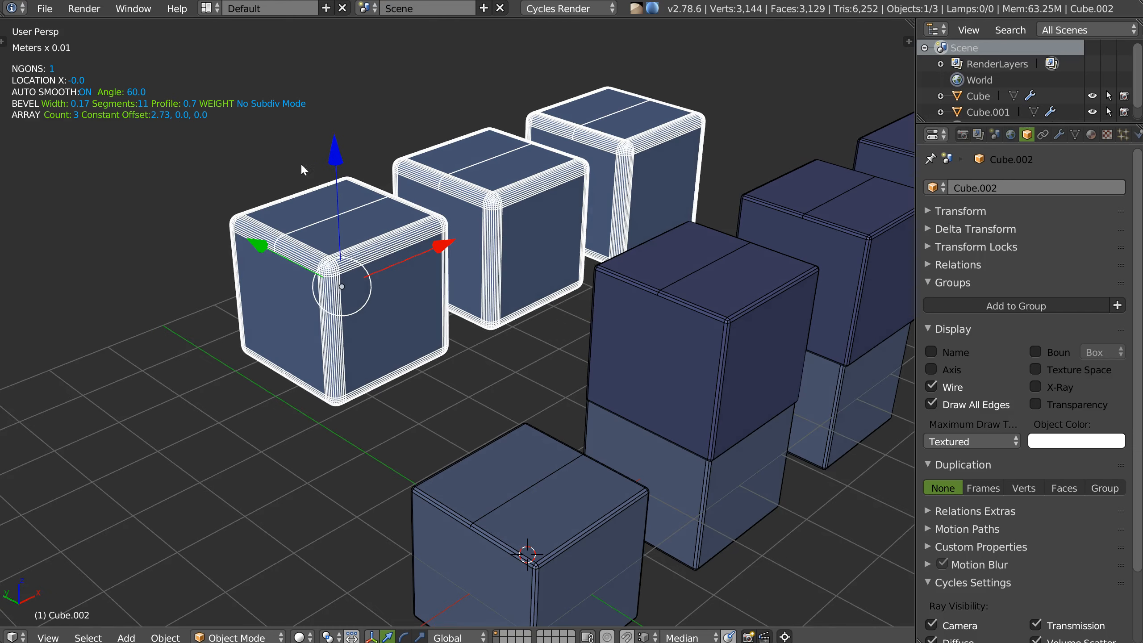
# Set the array's constant offset to 2 cm 5 mm in Y and 1 cm in Z for the selected cubes
pyautogui.click(1059, 134)
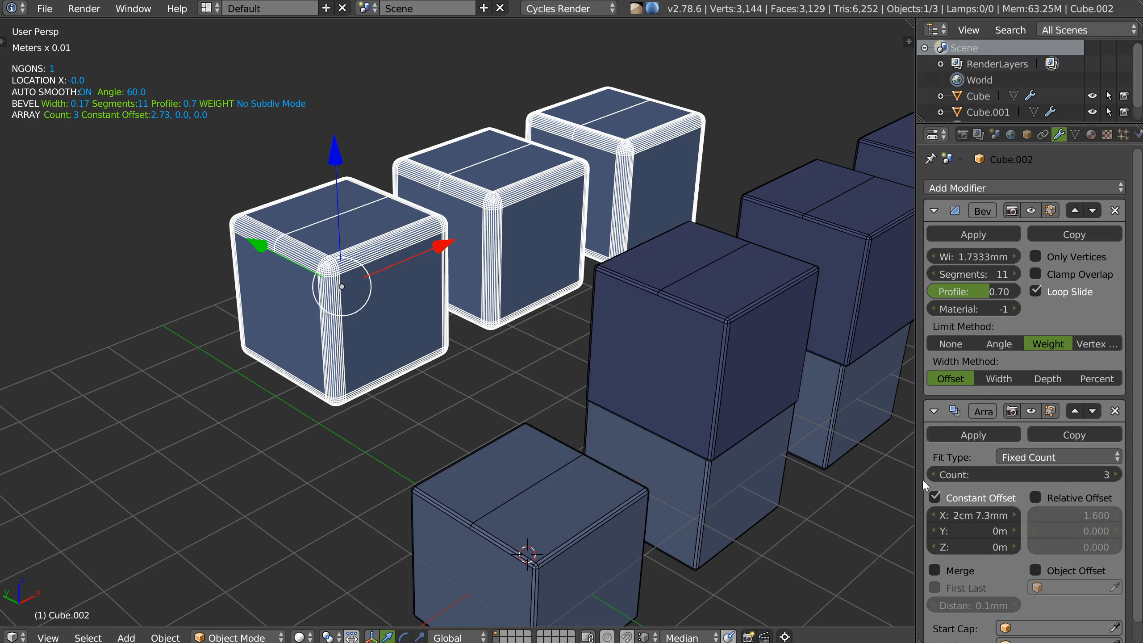
pyautogui.moveTo(364, 208); pyautogui.dragTo(373, 218, button='middle')
pyautogui.hotkey('shift', 'q')
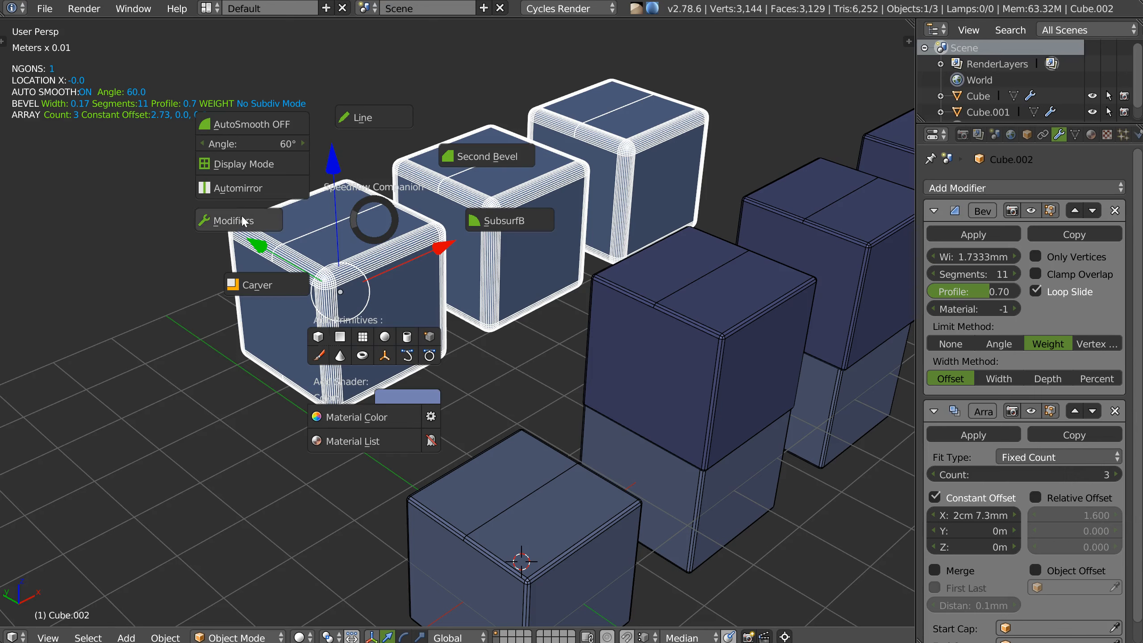
pyautogui.click(242, 217)
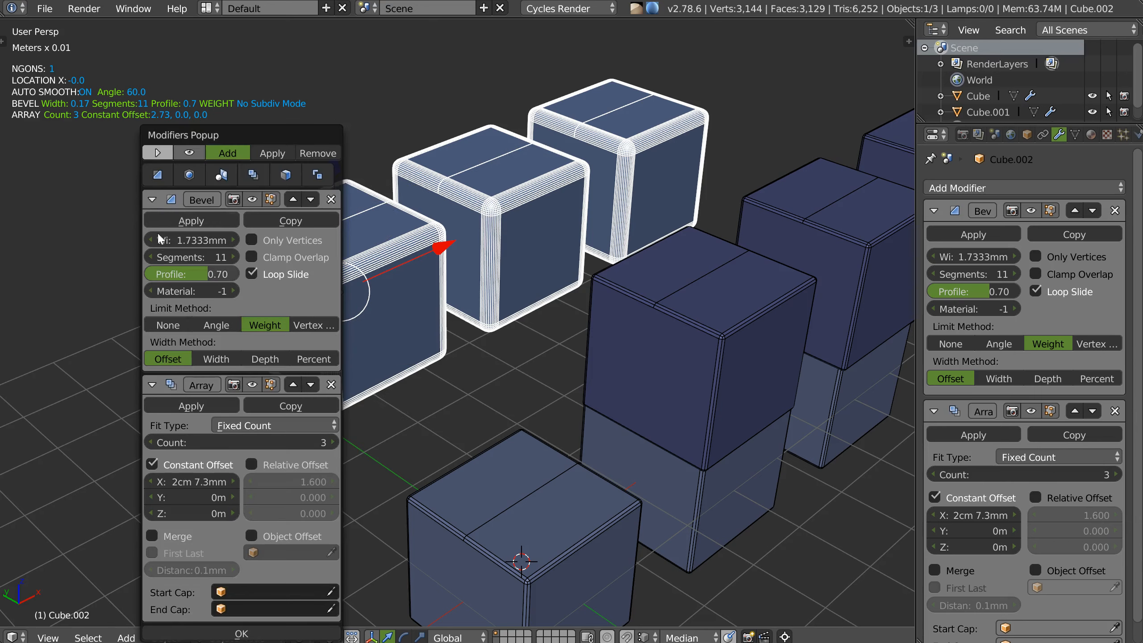
pyautogui.click(152, 199)
pyautogui.moveTo(209, 401); pyautogui.dragTo(191, 421)
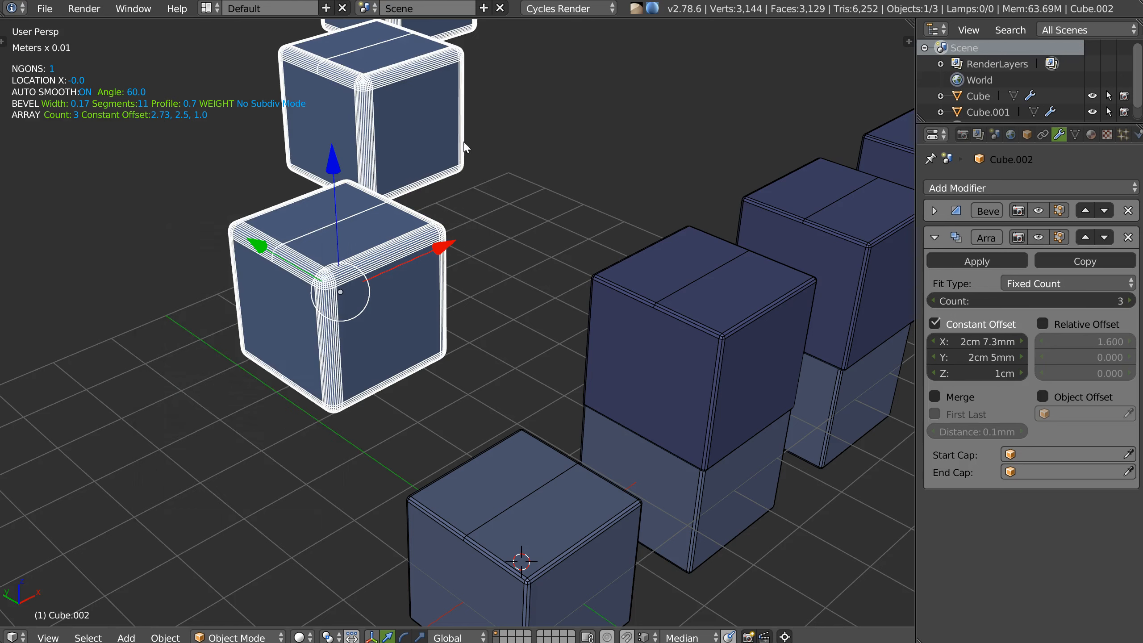
pyautogui.scroll(-5, 425, 161)
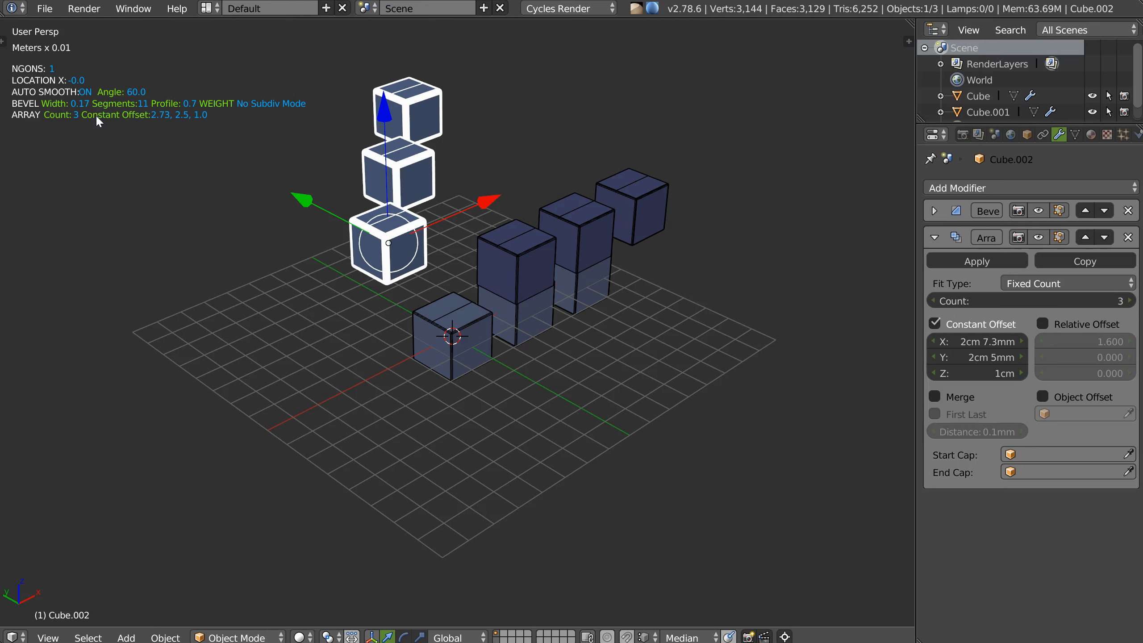
# Select each of the three arrayed cube objects in turn to compare their on-screen modifier information, ending on the diagonal array
pyautogui.rightClick(531, 254)
pyautogui.rightClick(461, 338)
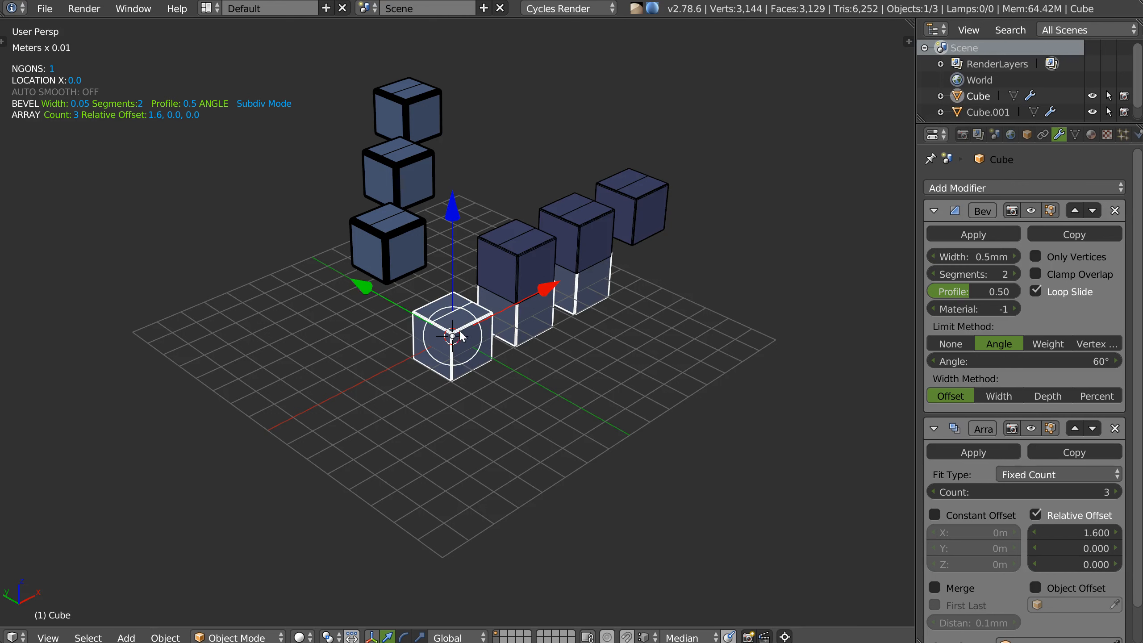
pyautogui.rightClick(494, 249)
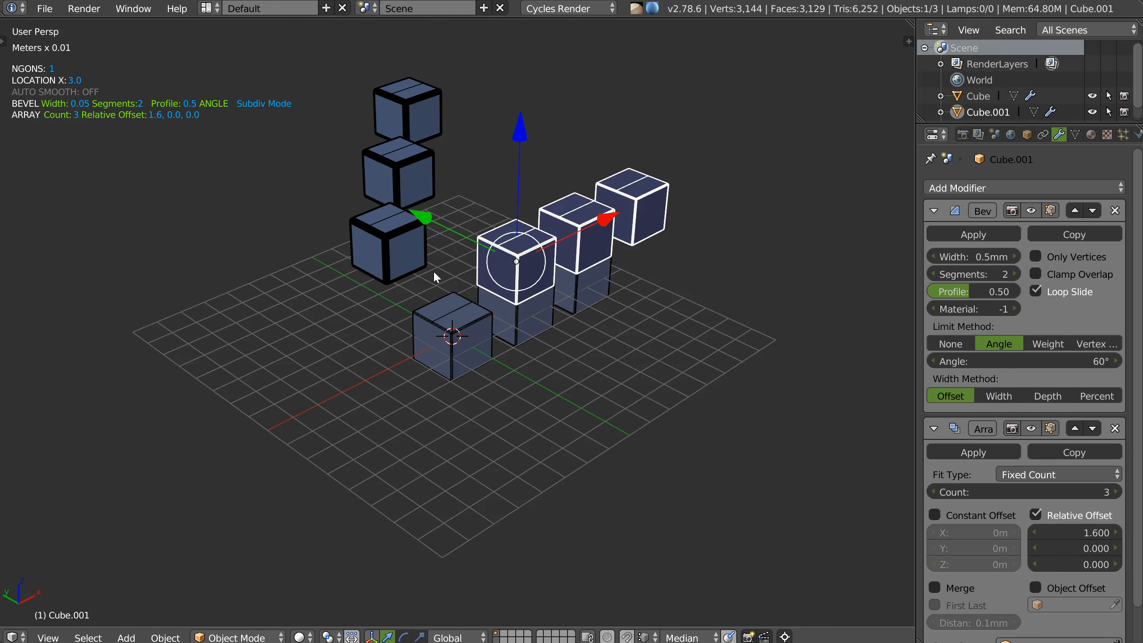
pyautogui.rightClick(411, 278)
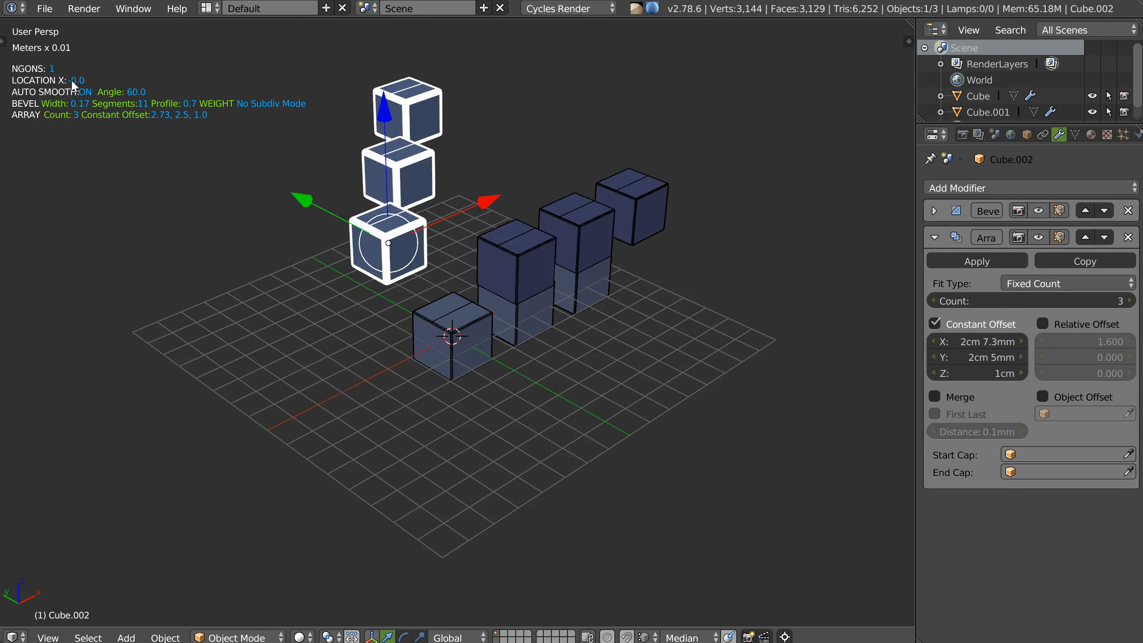
# Add a loop cut to the diagonal array's base cube and dissolve part of it to produce another n-gon
pyautogui.press('KP_Decimal')
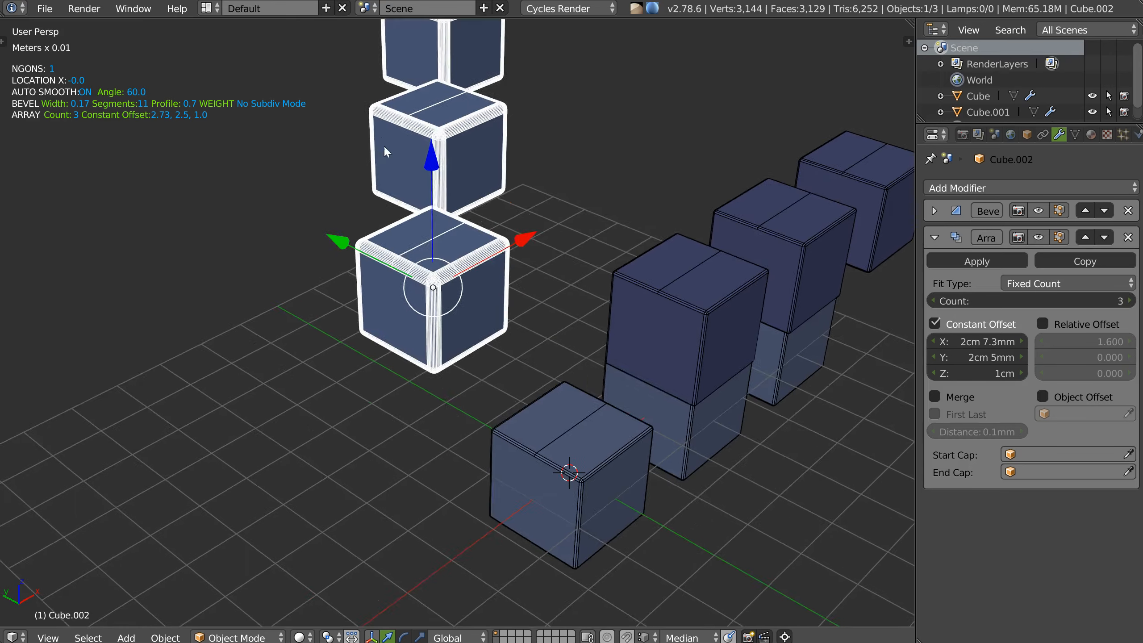
pyautogui.press('Tab')
pyautogui.moveTo(434, 198); pyautogui.dragTo(428, 317, button='middle')
pyautogui.hotkey('ctrl', 'r')
pyautogui.click(342, 367)
pyautogui.hotkey('ctrl', 'x')
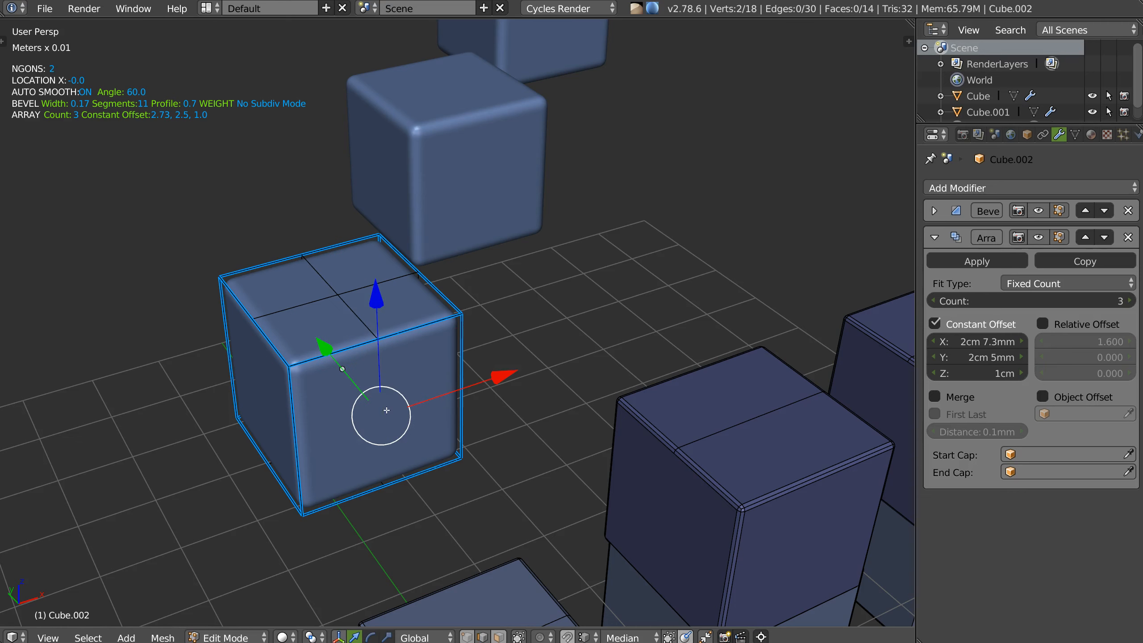
pyautogui.press('Tab')
pyautogui.moveTo(346, 301); pyautogui.dragTo(389, 302, button='middle')
pyautogui.scroll(-3, 389, 301)
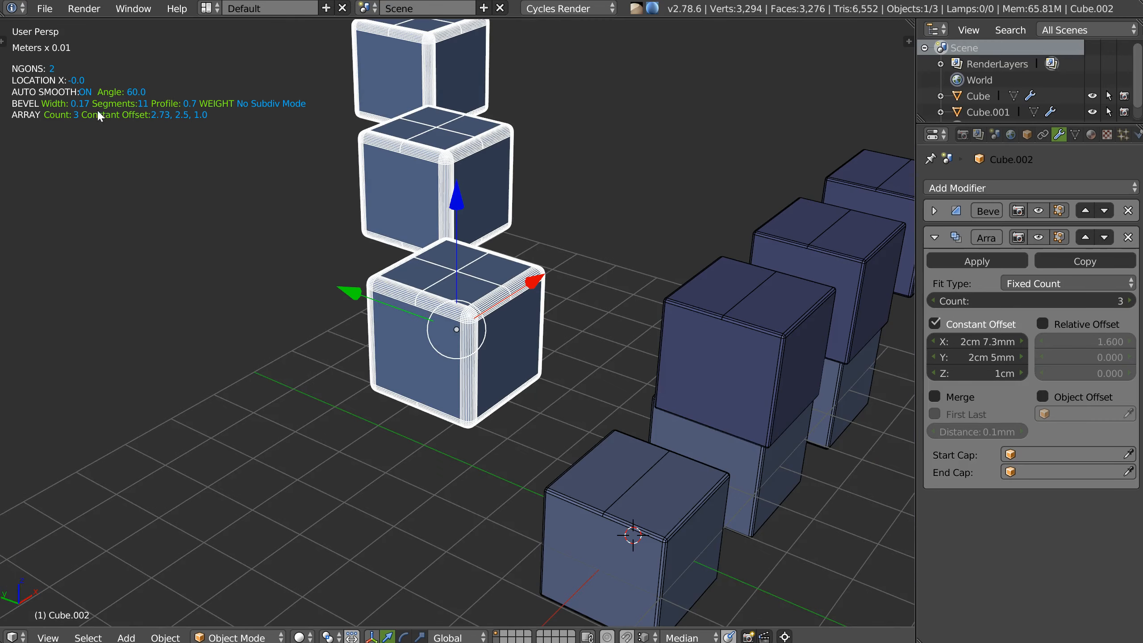
# Move the diagonal array slightly along the X axis and bring it back to X location 0
pyautogui.scroll(-3, 504, 284)
pyautogui.scroll(2, 504, 283)
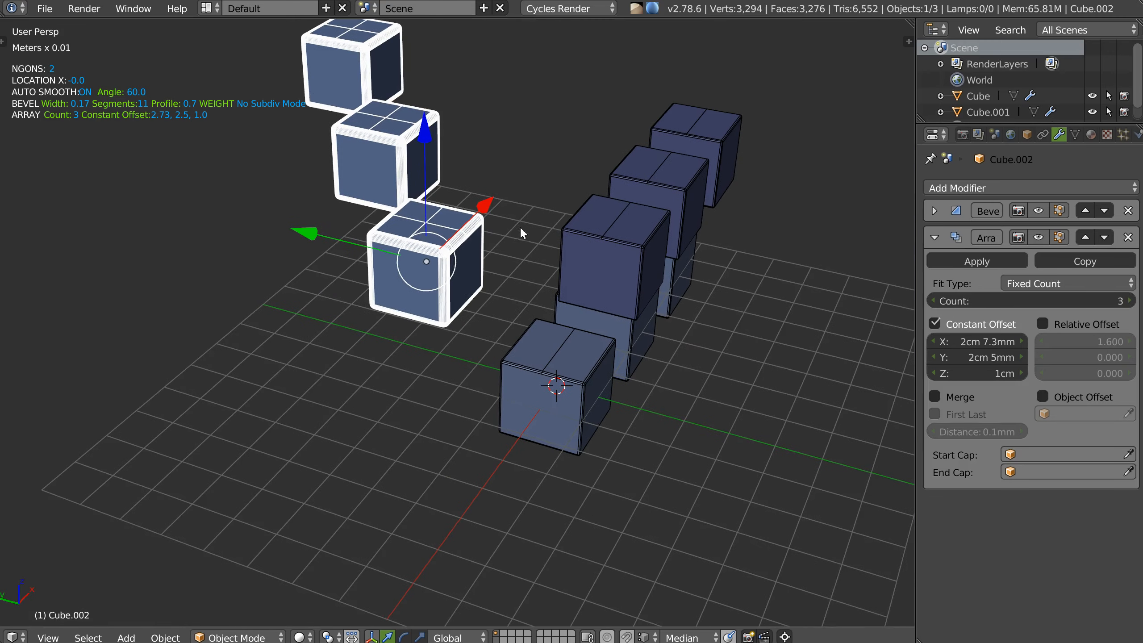
pyautogui.moveTo(464, 282); pyautogui.dragTo(445, 238, button='middle')
pyautogui.moveTo(446, 238); pyautogui.dragTo(466, 236)
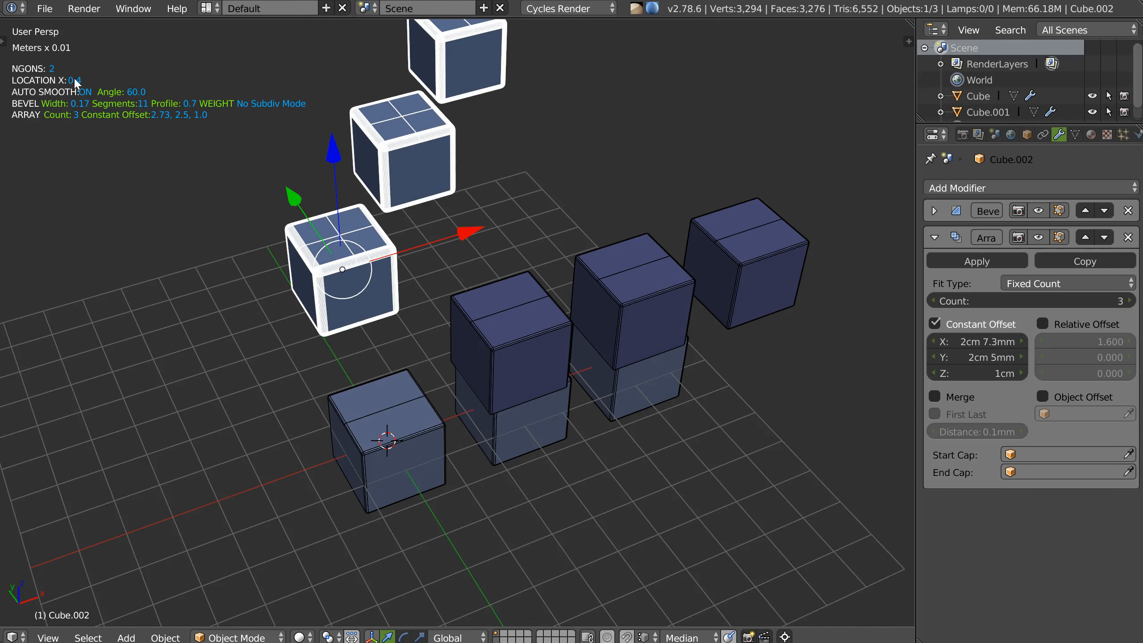
pyautogui.rightClick(367, 243)
pyautogui.moveTo(374, 241); pyautogui.dragTo(359, 260, button='middle')
pyautogui.click(459, 311)
# Add a mirror across the X axis to the diagonal array's base cube with Automirror
pyautogui.keyDown('shift'); pyautogui.moveTo(293, 242); pyautogui.dragTo(390, 288, button='middle'); pyautogui.keyUp('shift')
pyautogui.press('space')
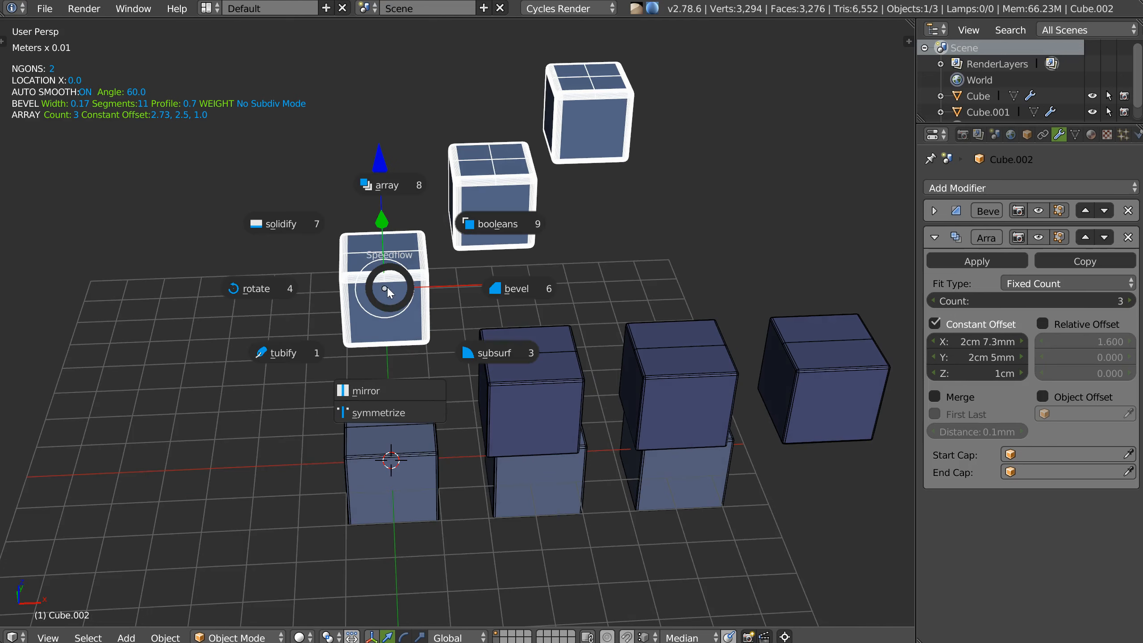
pyautogui.rightClick(392, 386)
pyautogui.rightClick(419, 313)
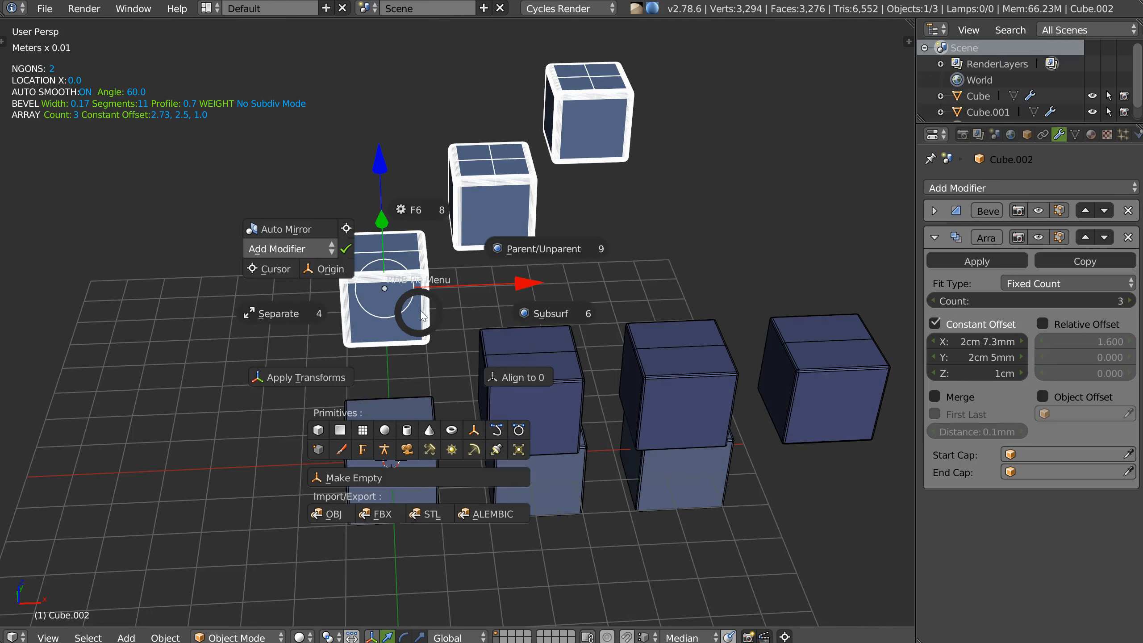
pyautogui.rightClick(369, 310)
pyautogui.press('space')
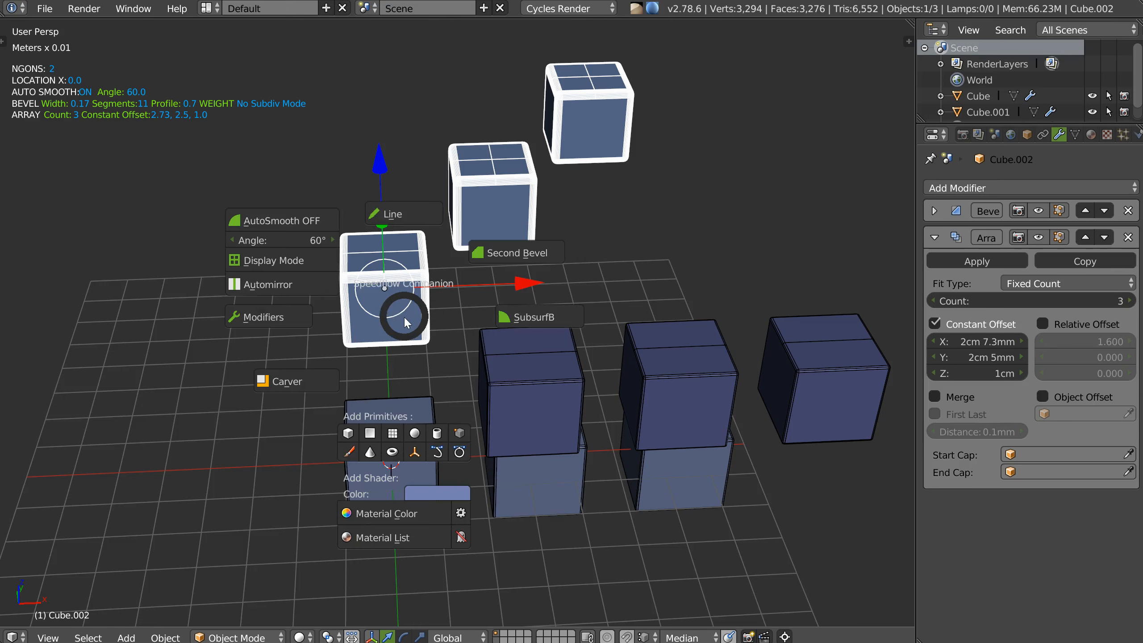
pyautogui.click(273, 288)
# Move the Mirror modifier above the Array modifier in the diagonal array's modifier stack
pyautogui.moveTo(458, 276); pyautogui.dragTo(378, 293, button='middle')
pyautogui.press('space')
pyautogui.click(274, 286)
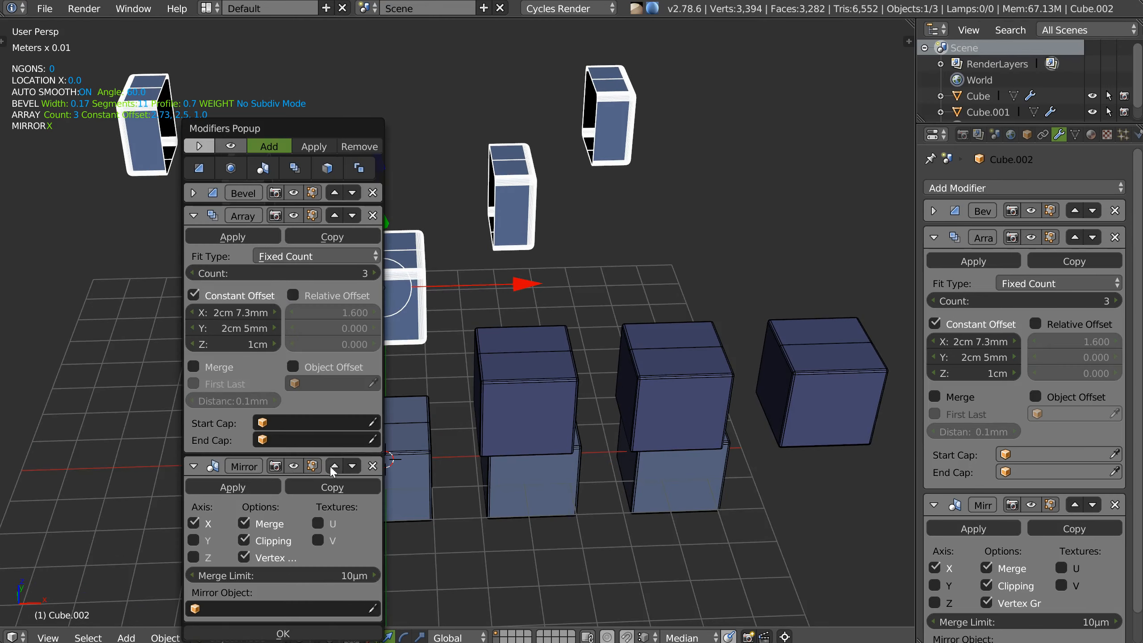
pyautogui.click(334, 465)
# Collapse the Array modifier and add a second Mirror modifier on the X axis at the end of the stack
pyautogui.moveTo(466, 242); pyautogui.dragTo(428, 265, button='middle')
pyautogui.press('space')
pyautogui.click(302, 275)
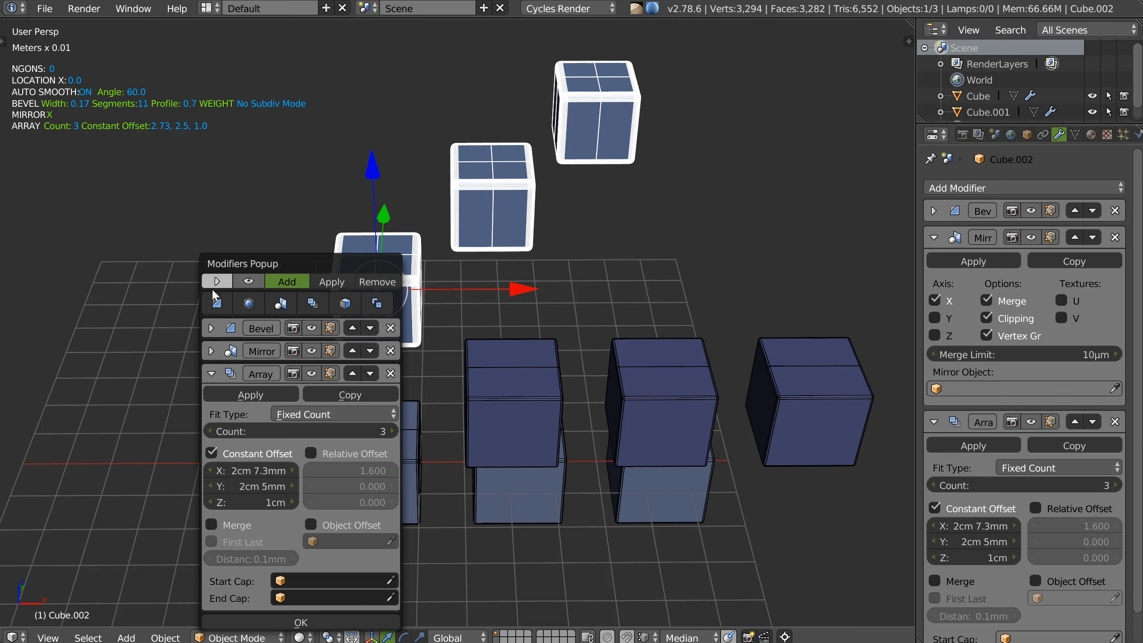
pyautogui.click(212, 374)
pyautogui.click(283, 304)
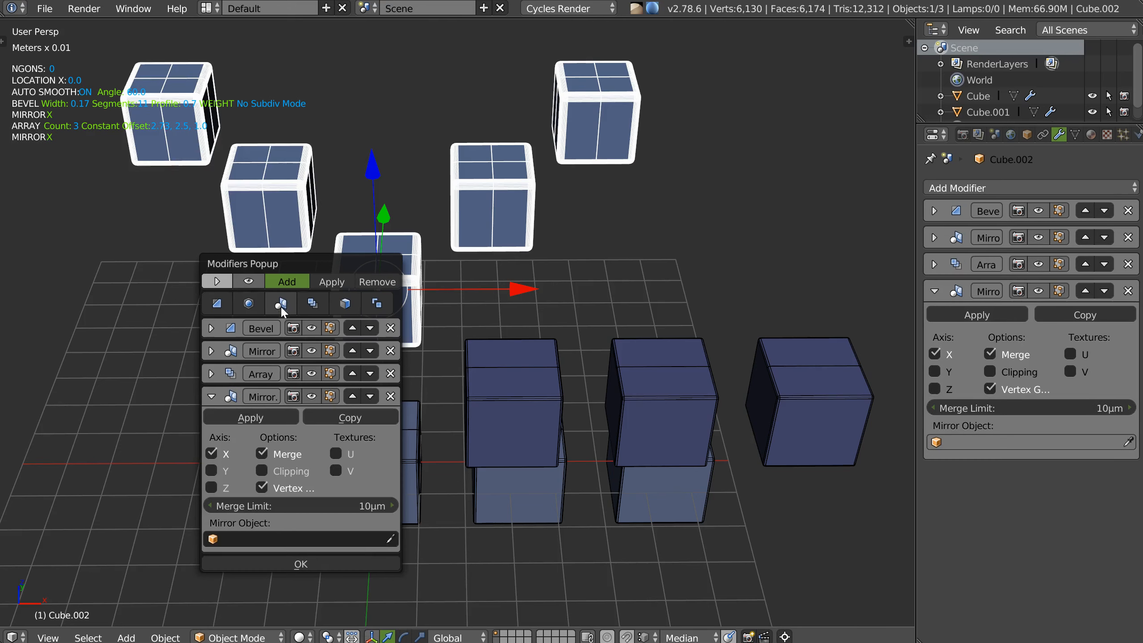
pyautogui.moveTo(464, 275); pyautogui.dragTo(410, 284, button='middle')
pyautogui.hotkey('shift', 'space')
pyautogui.press('Escape')
pyautogui.press('space')
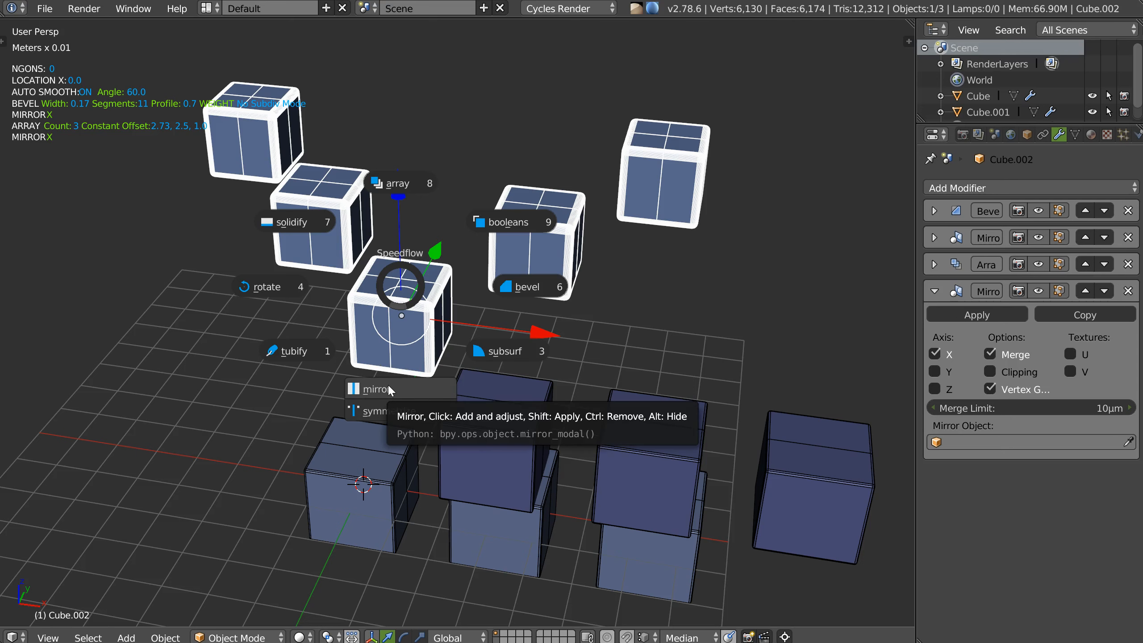
pyautogui.press('Escape')
pyautogui.keyDown('shift'); pyautogui.moveTo(333, 205); pyautogui.dragTo(398, 262, button='middle'); pyautogui.keyUp('shift')
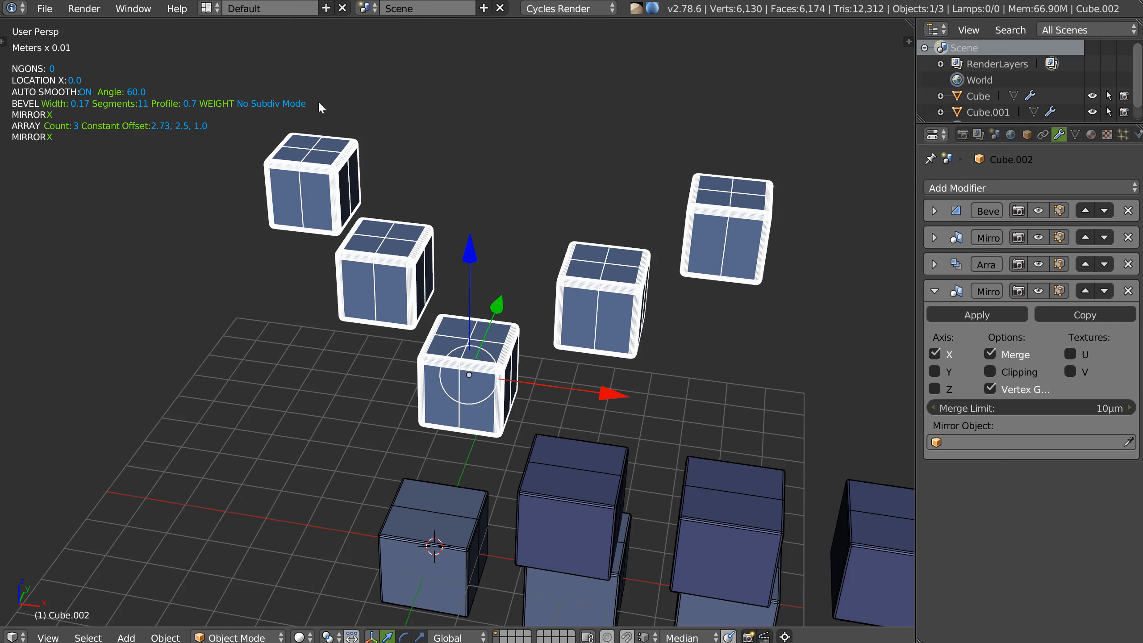
# Move the mirrored cubes along the X axis to location 5.0
pyautogui.scroll(-3, 584, 334)
pyautogui.press('g')
pyautogui.press('x')
pyautogui.moveTo(765, 360); pyautogui.dragTo(760, 360)
pyautogui.moveTo(760, 360); pyautogui.dragTo(735, 369, button='middle')
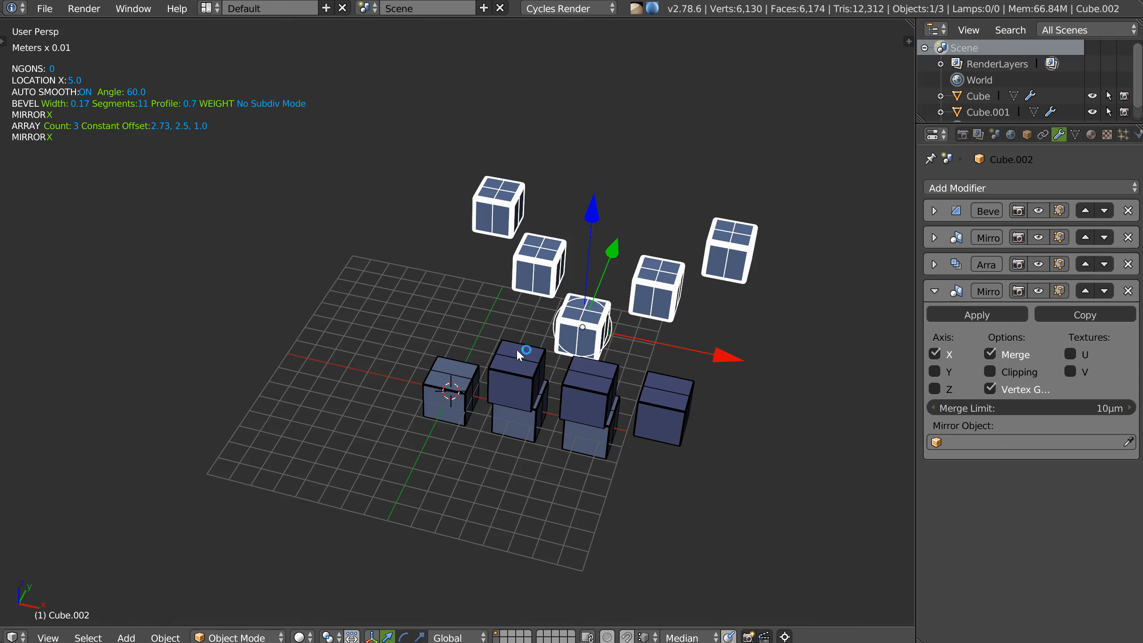
# Use Cube as the mirror object of the last Mirror modifier and also enable its Y axis
pyautogui.click(1128, 442)
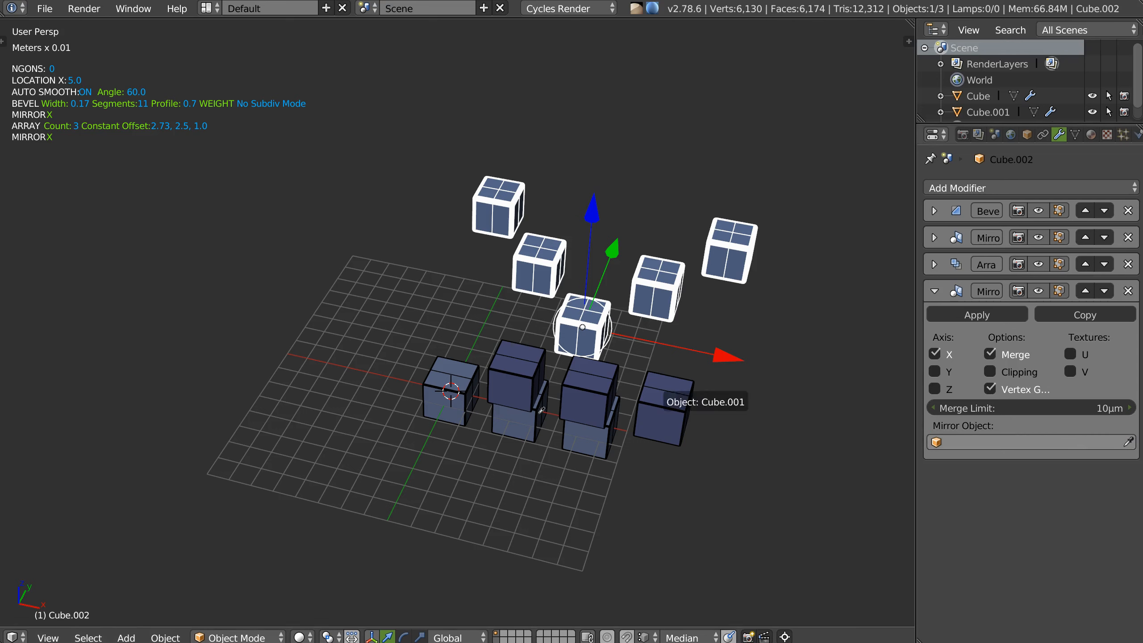
pyautogui.click(461, 383)
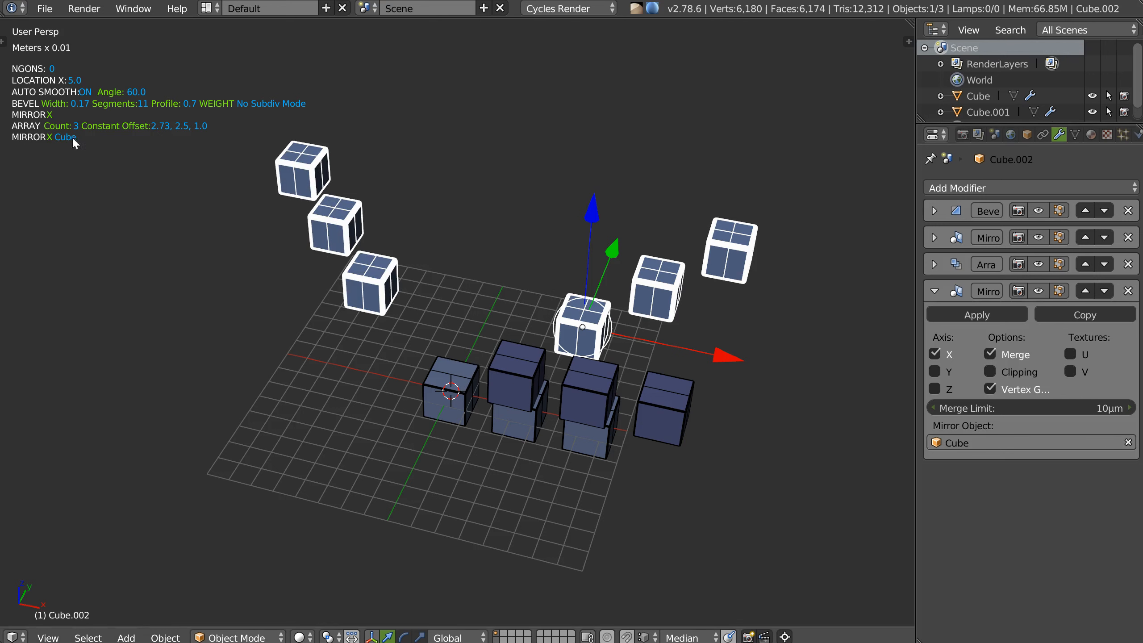
pyautogui.click(935, 371)
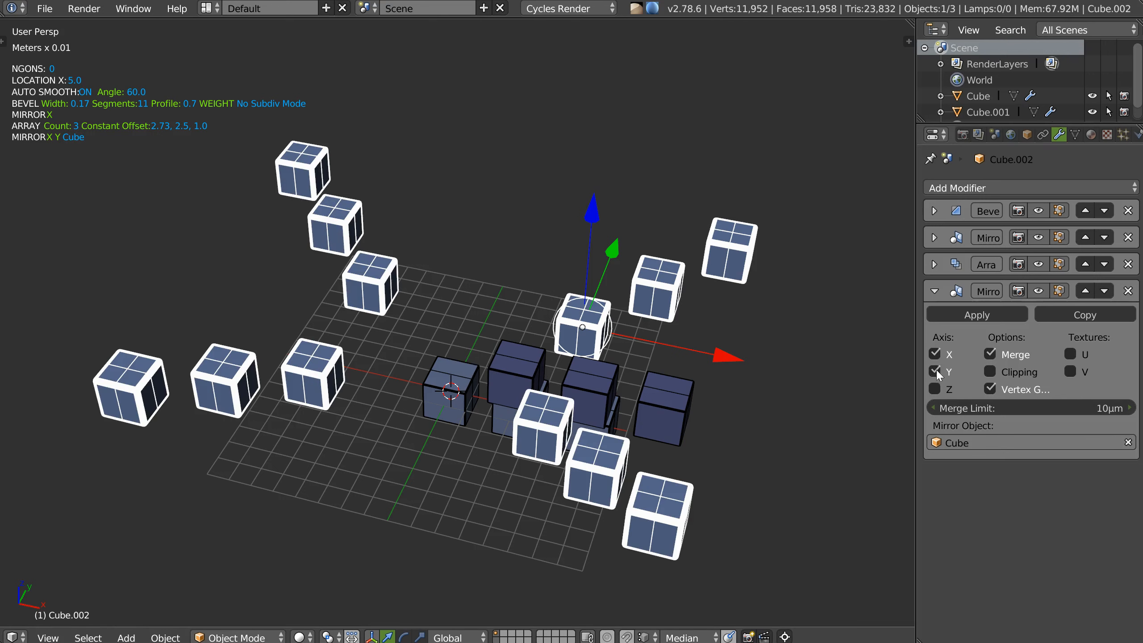
# Enable the Z axis on the last Mirror modifier so the cubes are mirrored on all three axes
pyautogui.click(934, 389)
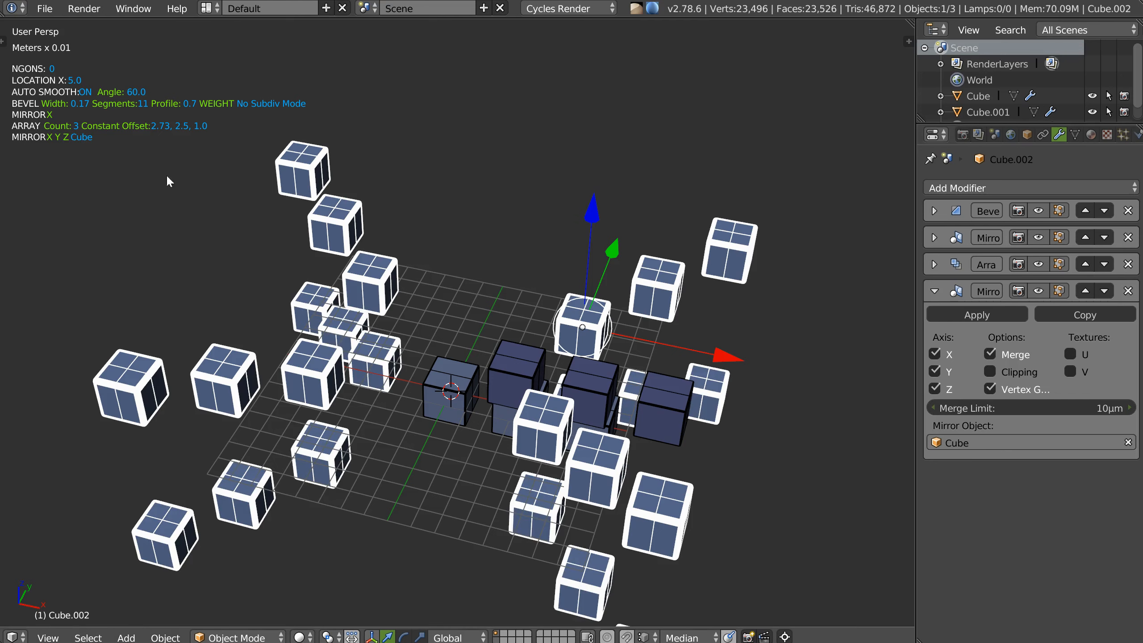
pyautogui.moveTo(197, 250); pyautogui.dragTo(211, 216, button='middle')
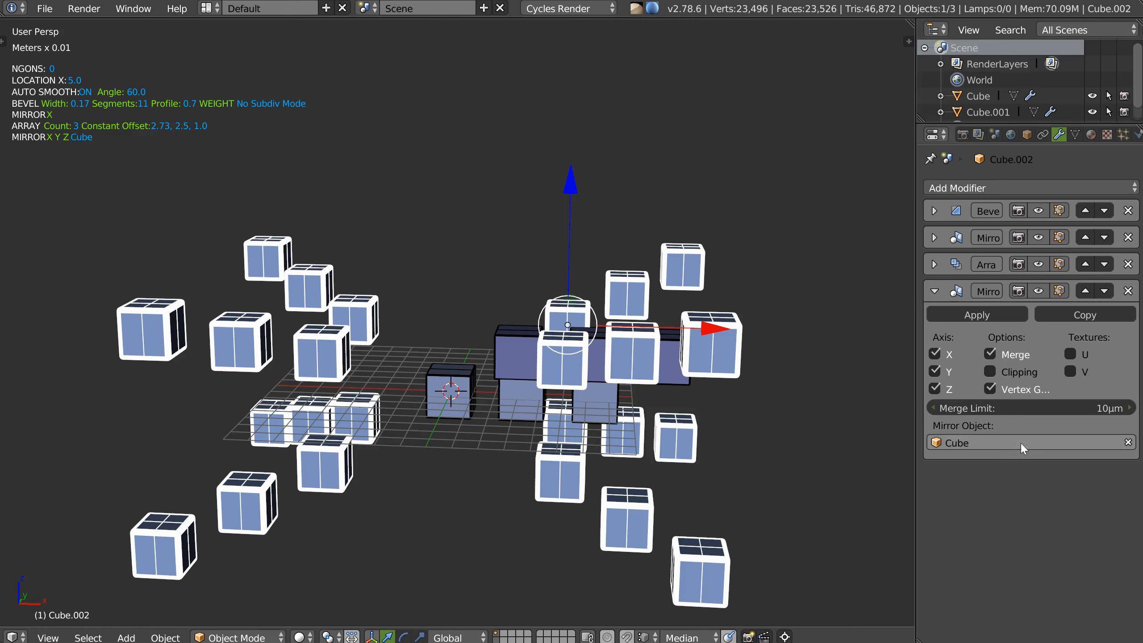
pyautogui.moveTo(295, 276); pyautogui.dragTo(418, 363, button='middle')
# Select all the objects in the scene and delete them
pyautogui.keyDown('shift'); pyautogui.rightClick(452, 377); pyautogui.keyUp('shift')
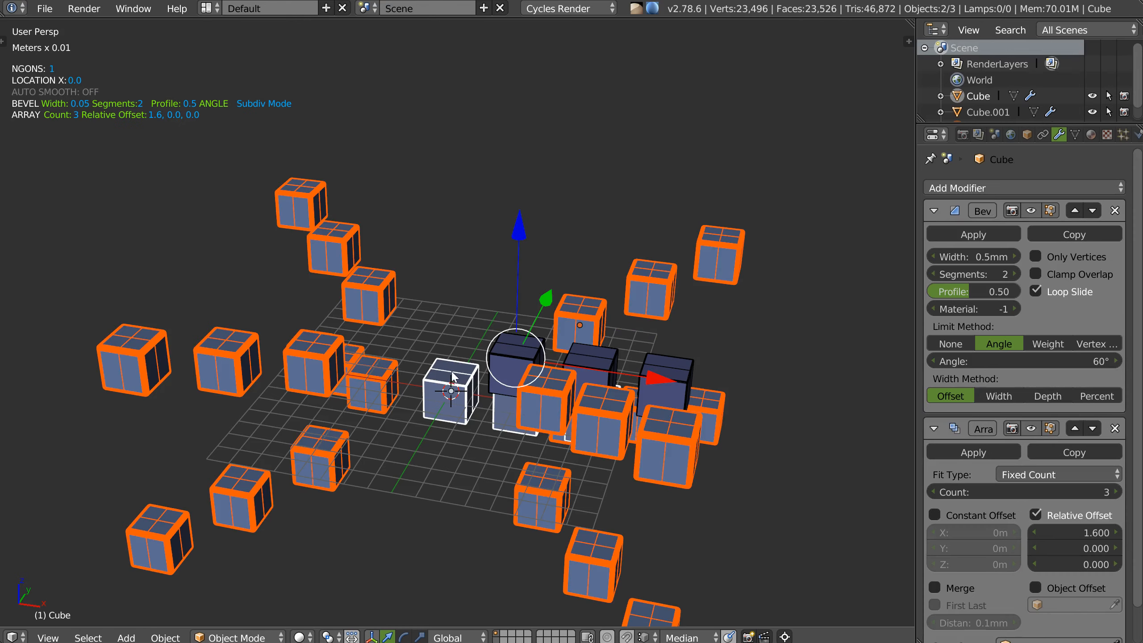
pyautogui.press('a')
pyautogui.click(473, 258)
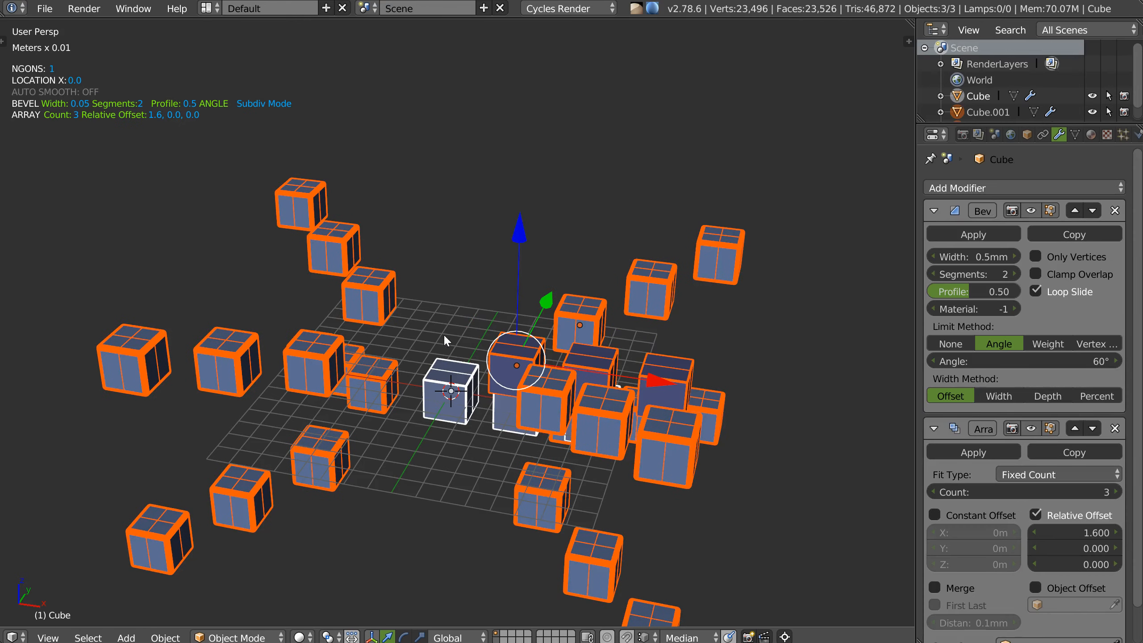
pyautogui.press('Delete')
# Add a new cube at the 3D cursor and bevel it with width 0.1, 11 segments and profile 0.7
pyautogui.keyDown('shift'); pyautogui.moveTo(462, 393); pyautogui.dragTo(476, 339); pyautogui.keyUp('shift')
pyautogui.rightClick(476, 338)
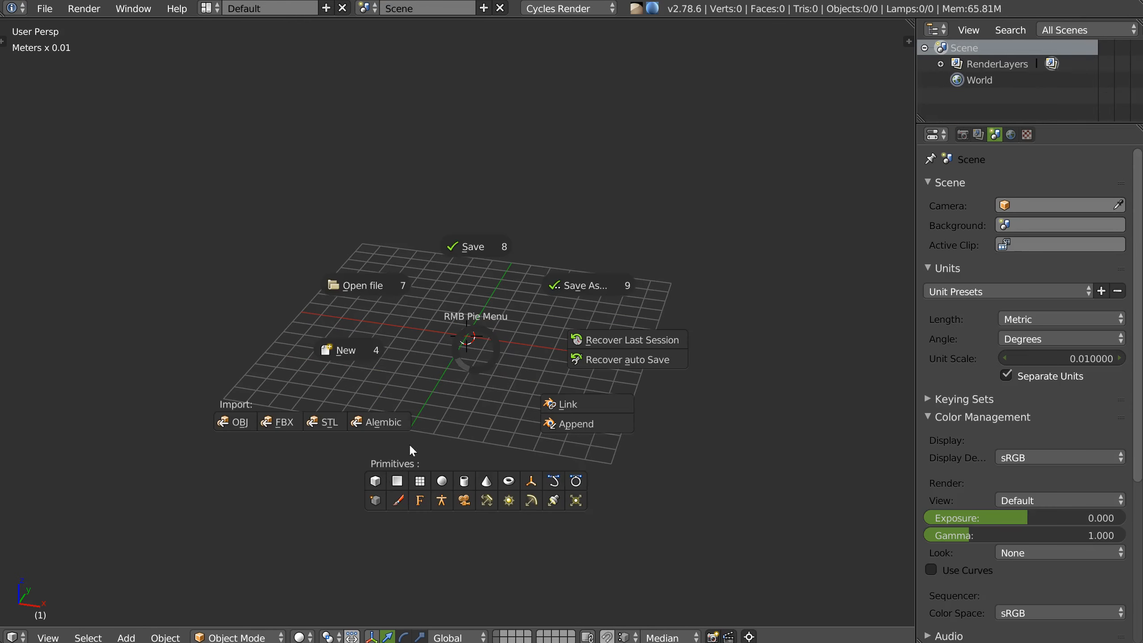
pyautogui.click(379, 479)
pyautogui.scroll(5, 446, 365)
pyautogui.moveTo(502, 303); pyautogui.dragTo(477, 336, button='middle')
pyautogui.press('space')
pyautogui.click(582, 357)
pyautogui.click(580, 359)
pyautogui.press('Escape')
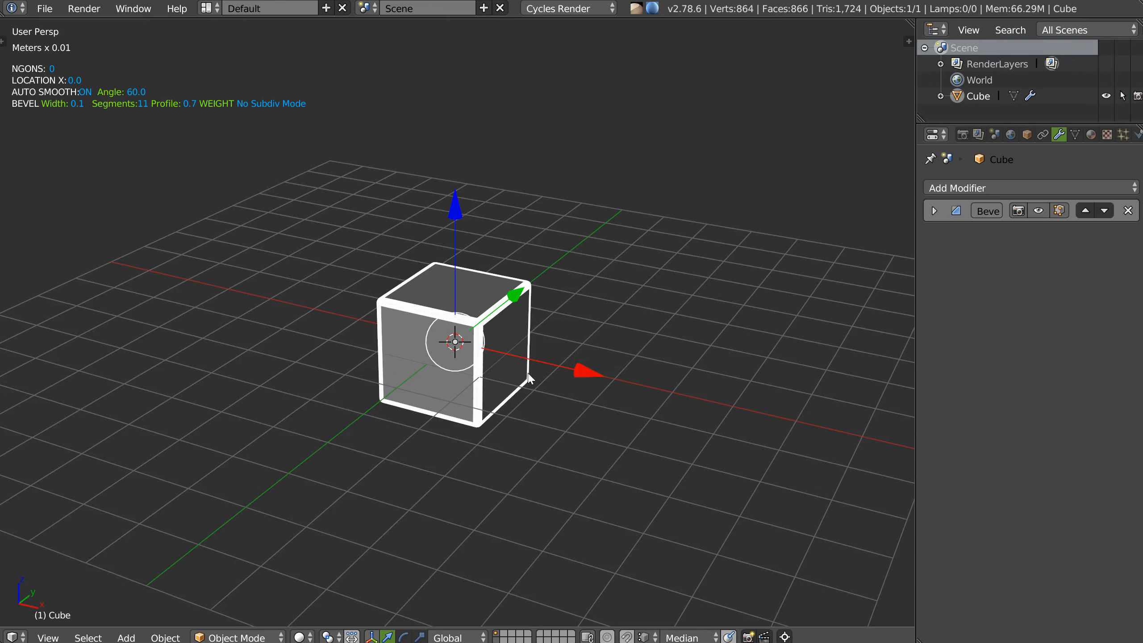
# Add a second cube overlapping the upper corner of the beveled cube
pyautogui.scroll(2, 436, 363)
pyautogui.moveTo(468, 334); pyautogui.dragTo(450, 329, button='middle')
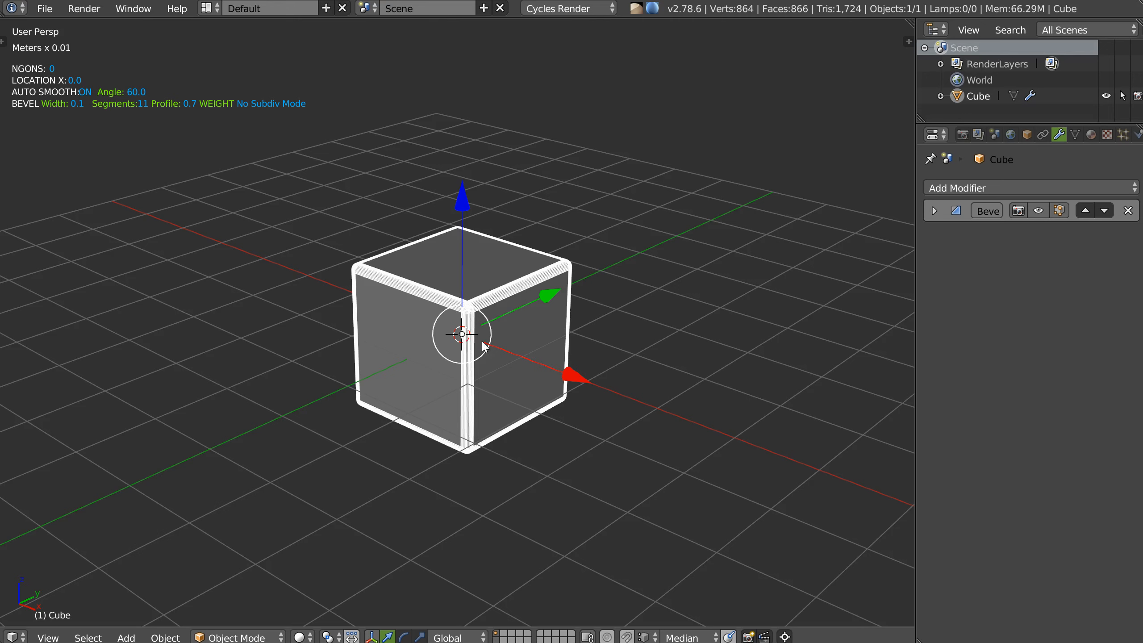
pyautogui.rightClick(481, 344)
pyautogui.click(426, 462)
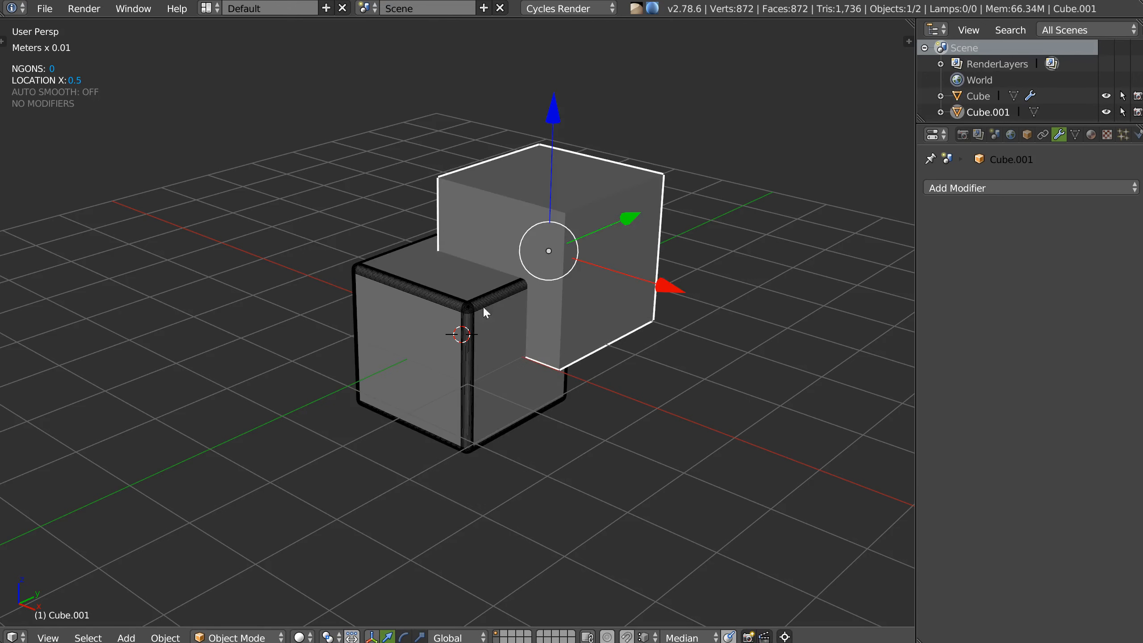
# Subtract the second cube from the beveled cube with a Boolean difference
pyautogui.keyDown('shift'); pyautogui.rightClick(437, 346); pyautogui.keyUp('shift')
pyautogui.press('space')
pyautogui.click(544, 287)
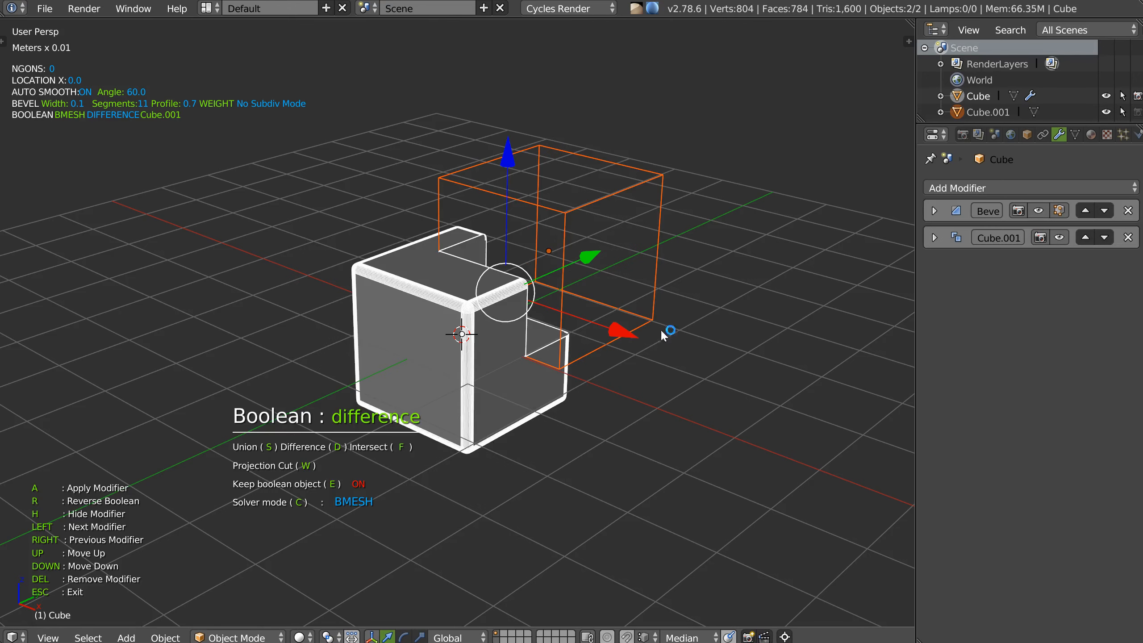
pyautogui.click(569, 325)
# Select the Boolean cutter cube, show its mesh data settings, and set its Auto Smooth angle to 59.7°
pyautogui.rightClick(420, 370)
pyautogui.moveTo(425, 322); pyautogui.dragTo(443, 338, button='middle')
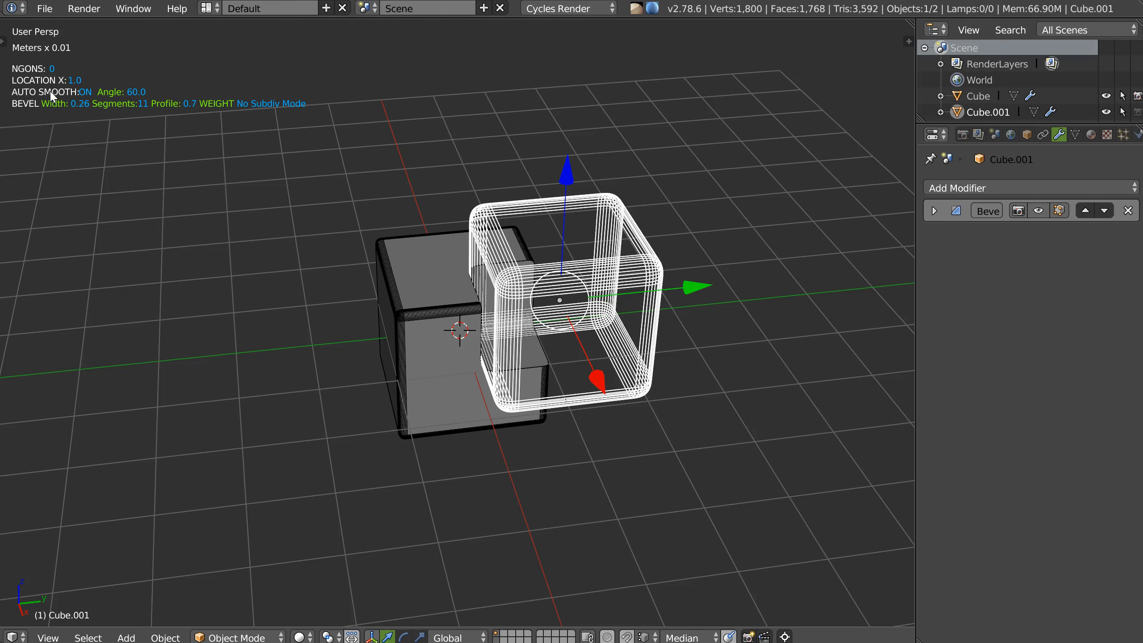
pyautogui.moveTo(267, 177); pyautogui.dragTo(130, 94, button='middle')
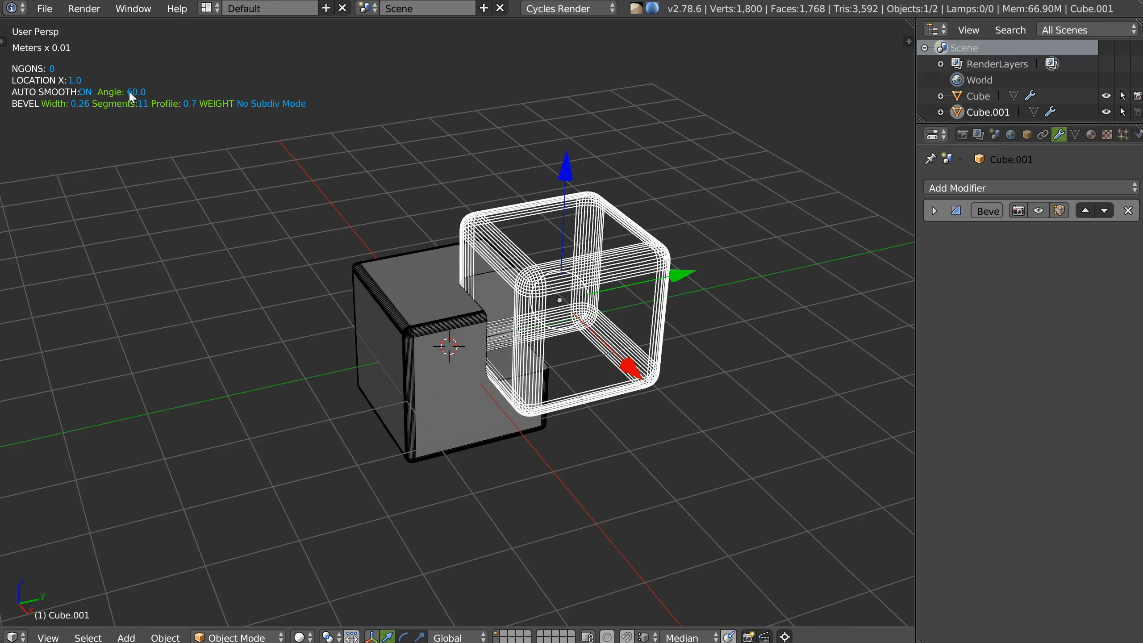
pyautogui.moveTo(388, 215); pyautogui.dragTo(428, 220, button='middle')
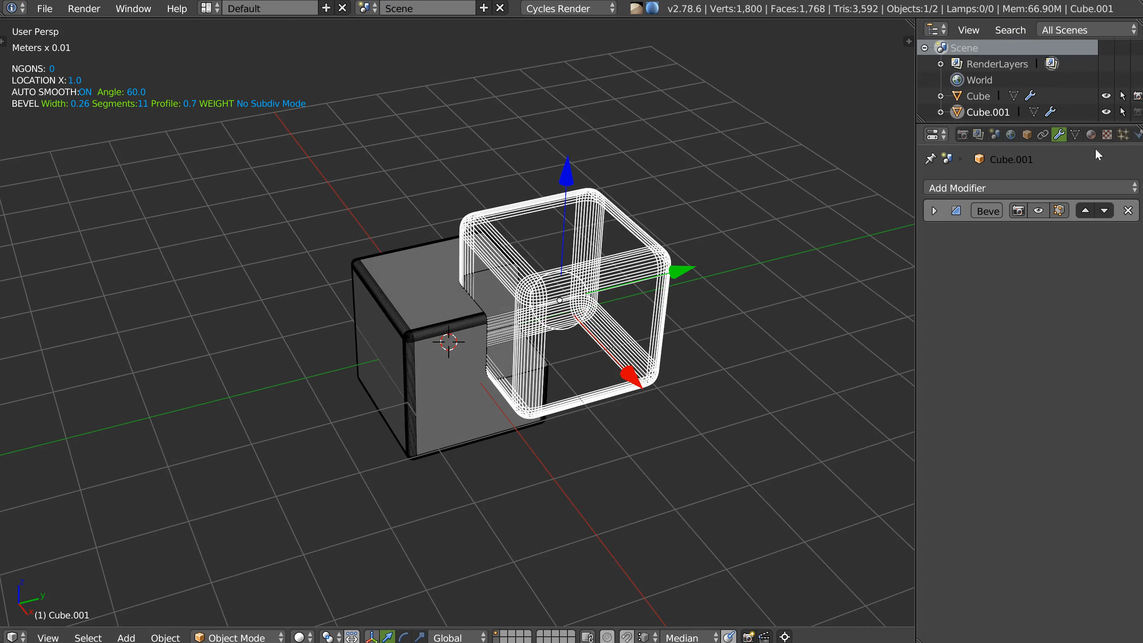
pyautogui.click(1075, 134)
pyautogui.press('q')
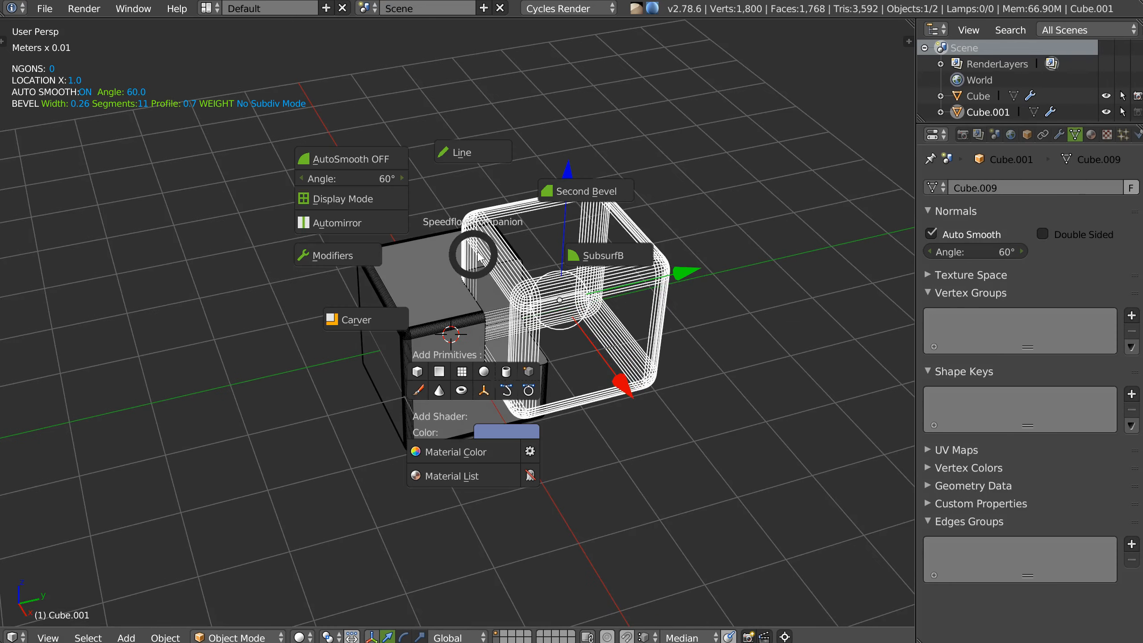
pyautogui.moveTo(358, 177)
pyautogui.mouseDown()
pyautogui.moveTo(314, 177)
pyautogui.moveTo(343, 176)
pyautogui.mouseUp()
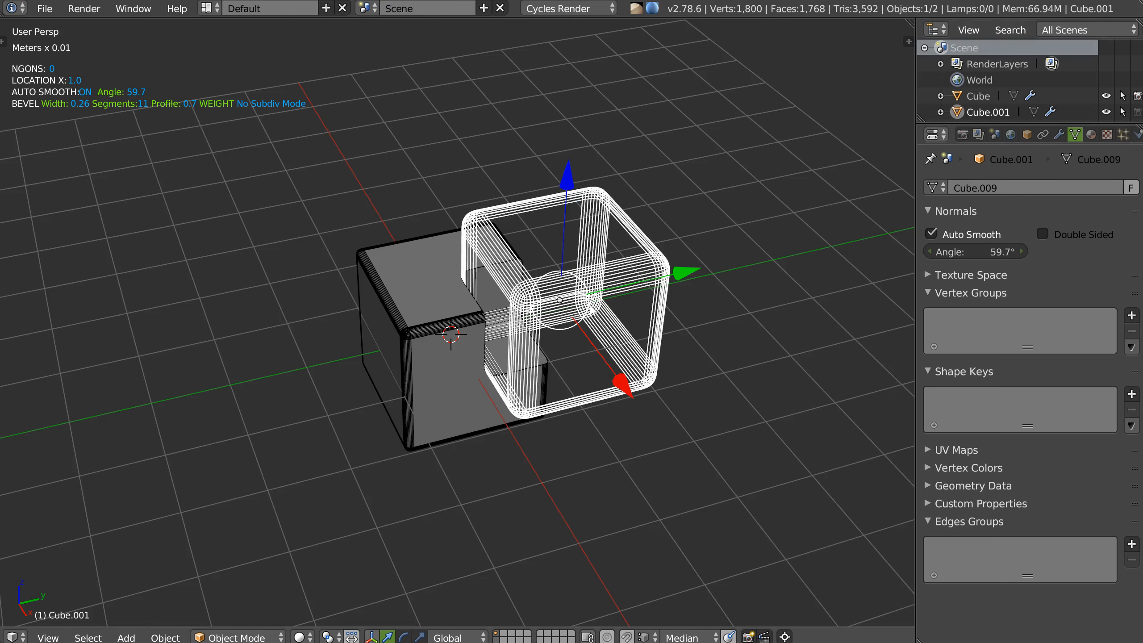
# Maximize the 3D view and examine how the information text scales with it
pyautogui.hotkey('ctrl', 'space')
pyautogui.keyDown('shift'); pyautogui.moveTo(707, 287); pyautogui.dragTo(603, 228, button='middle'); pyautogui.keyUp('shift')
pyautogui.scroll(-2, 690, 258)
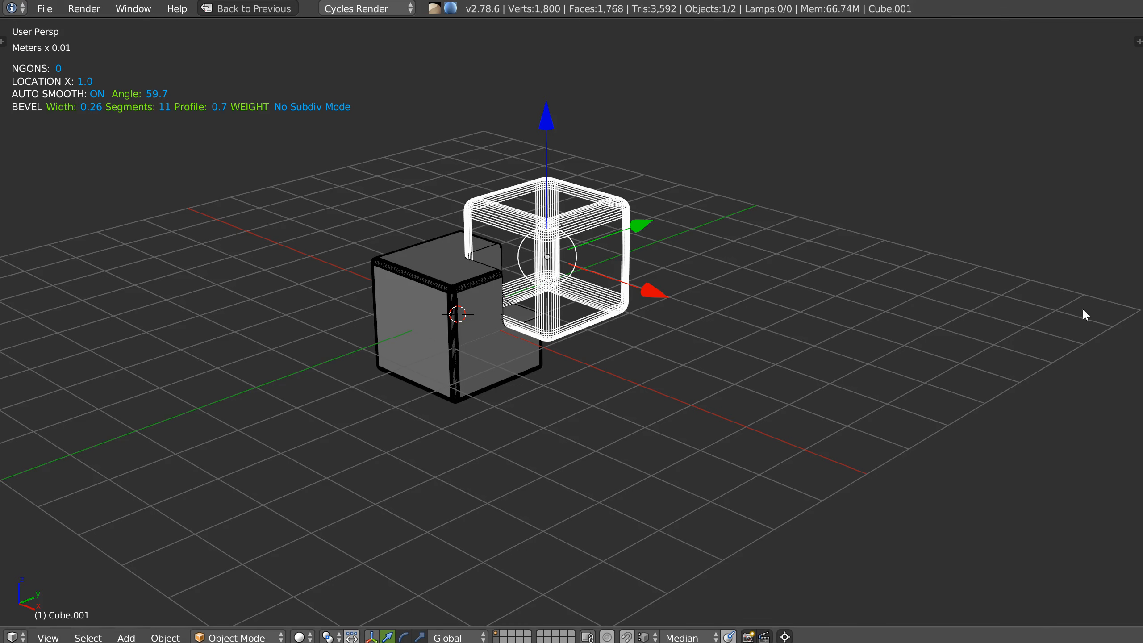
pyautogui.moveTo(682, 252); pyautogui.dragTo(378, 165, button='middle')
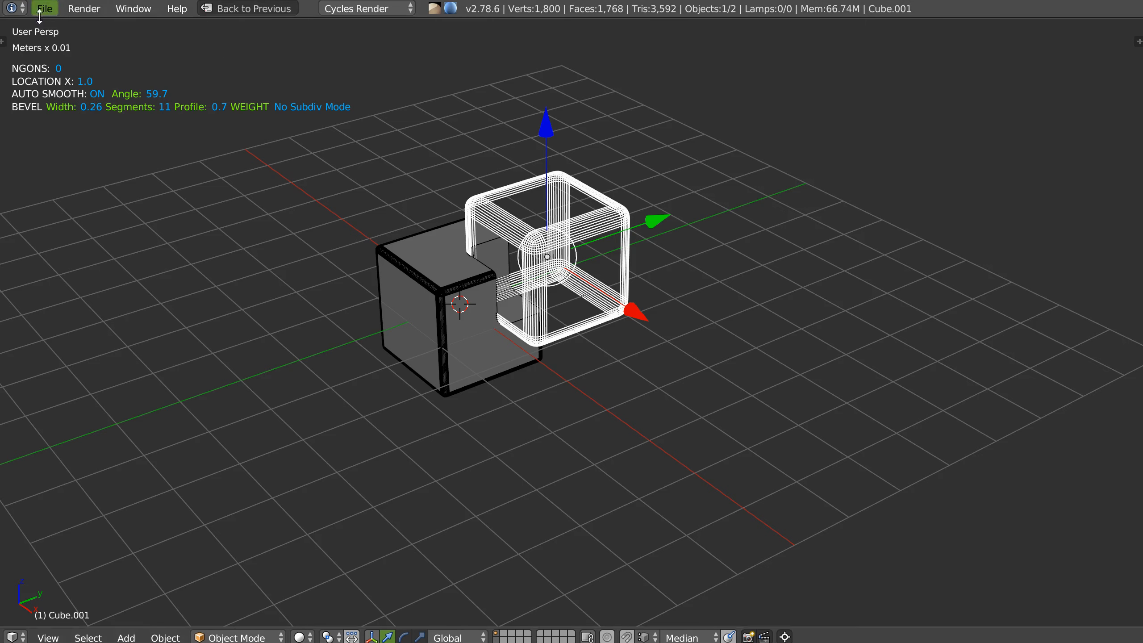
# Restore the normal layout and split the 3D view into two side-by-side views of similar width
pyautogui.hotkey('ctrl', 'Up')
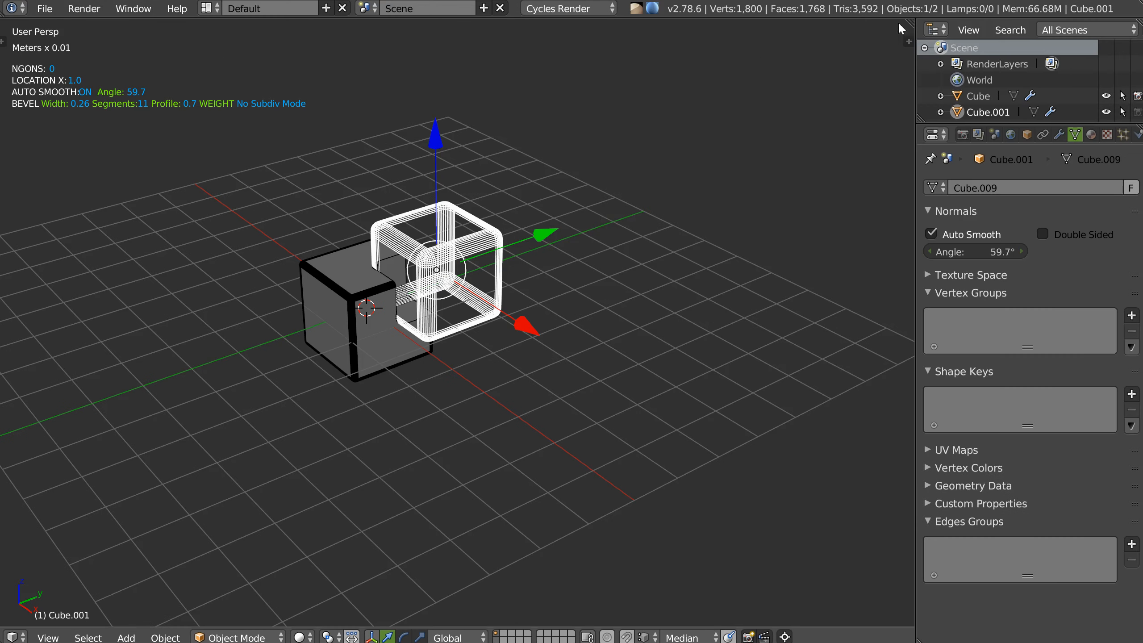
pyautogui.moveTo(909, 22); pyautogui.dragTo(485, 45)
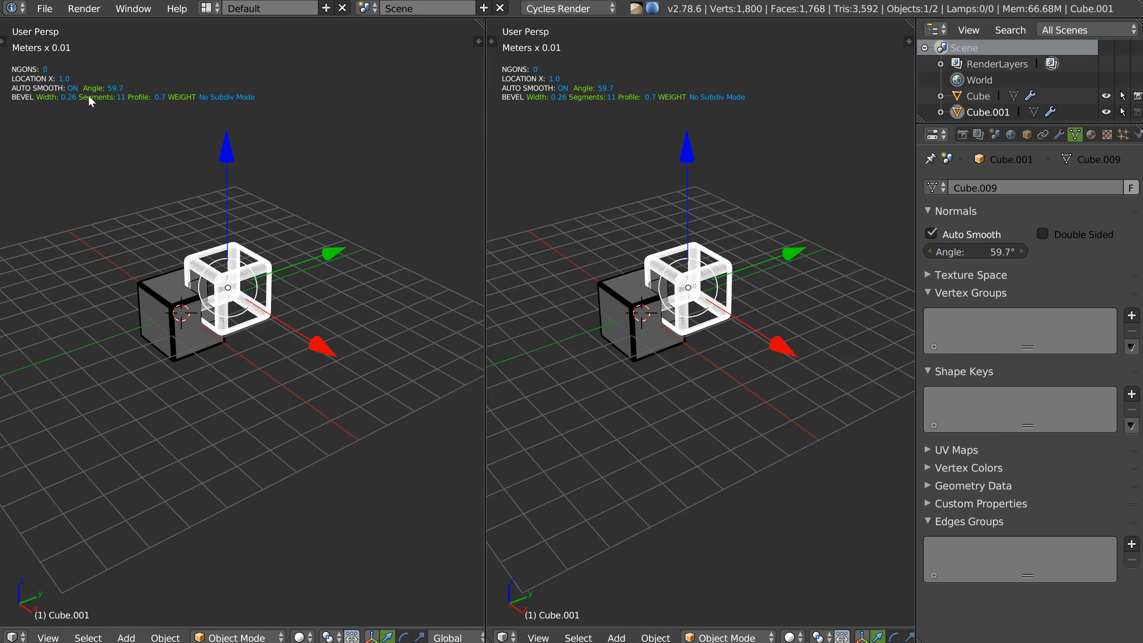
pyautogui.moveTo(484, 107); pyautogui.dragTo(434, 112)
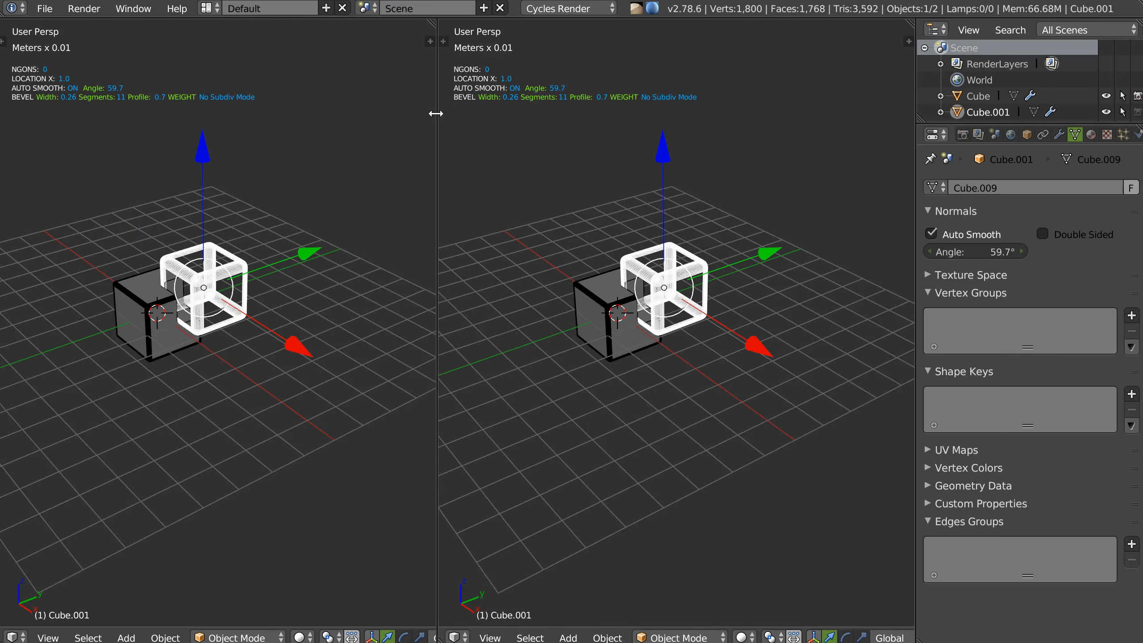
# In the user preferences, search the add-ons for "speed" and expand Speedflow Companion to review its text options
pyautogui.click(45, 8)
pyautogui.click(116, 205)
pyautogui.moveTo(221, 21); pyautogui.dragTo(599, 149)
pyautogui.click(299, 200)
pyautogui.write('speed')
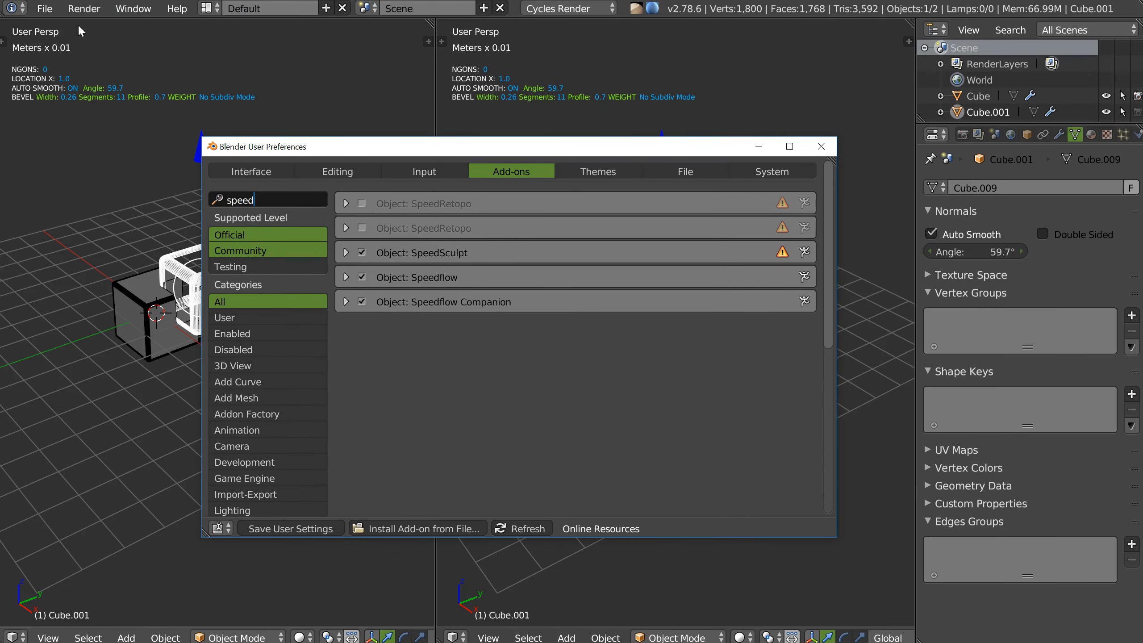
pyautogui.press('Return')
pyautogui.click(346, 302)
pyautogui.scroll(-10, 474, 251)
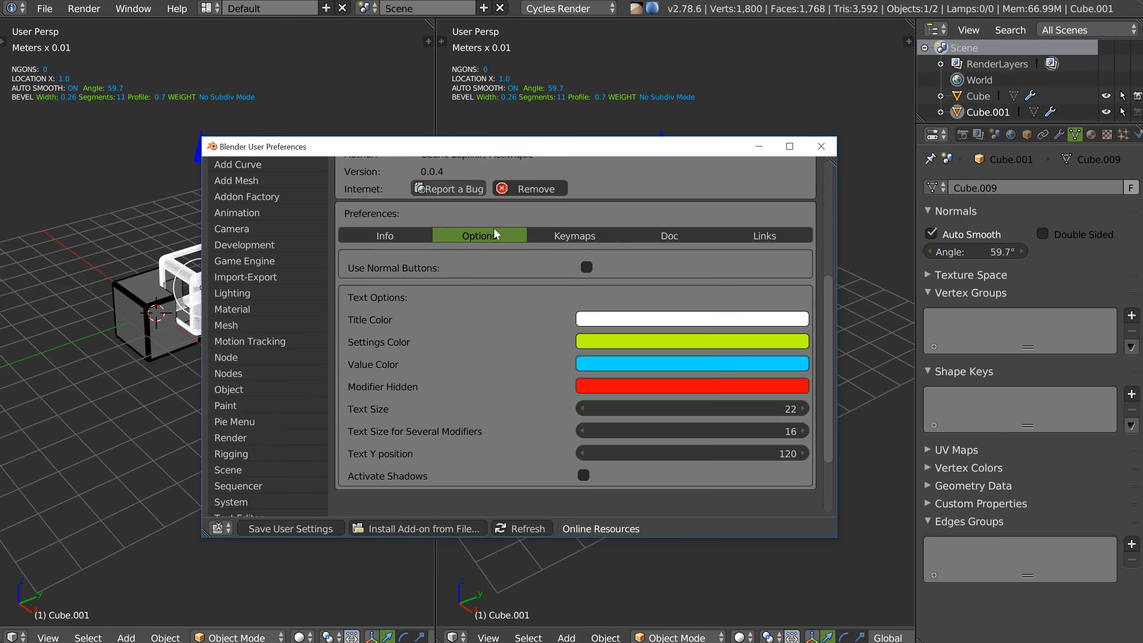
pyautogui.scroll(3, 474, 251)
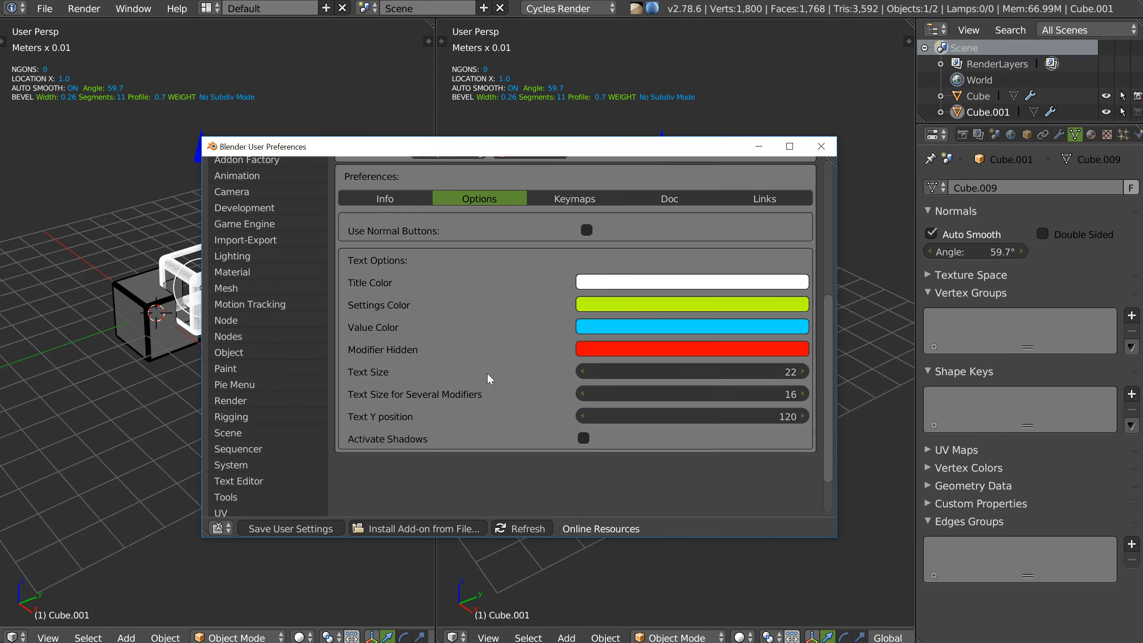
pyautogui.scroll(-3, 489, 280)
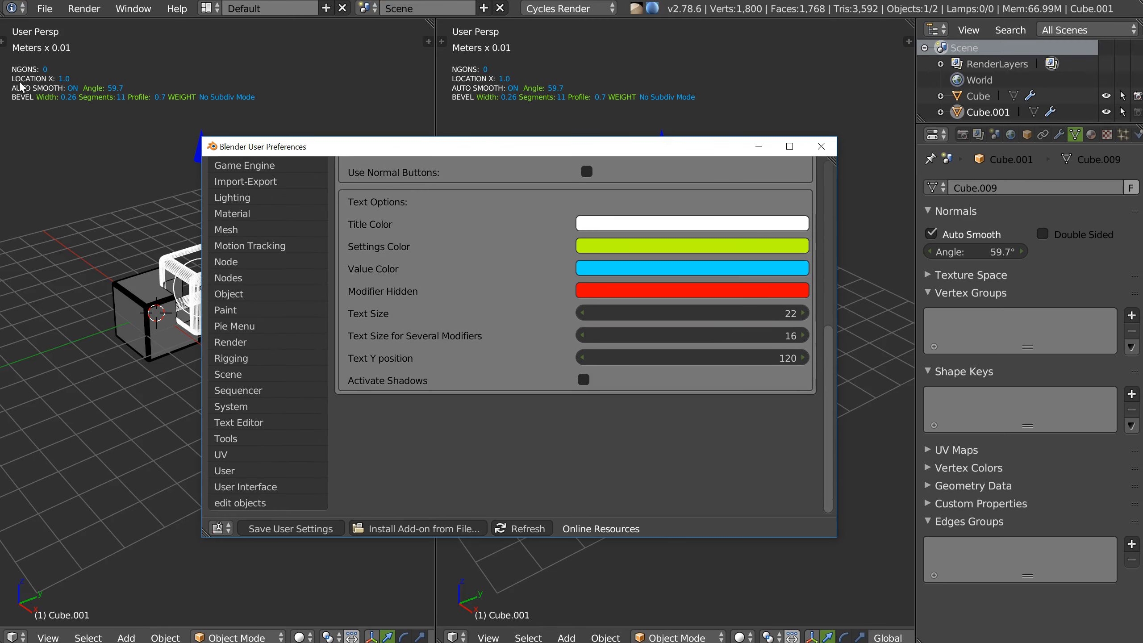
# Change the text colors: Title Color to orange, Settings Color to pale pink and Value Color to light blue
pyautogui.click(613, 225)
pyautogui.moveTo(725, 300)
pyautogui.mouseDown()
pyautogui.moveTo(695, 274)
pyautogui.moveTo(722, 297)
pyautogui.moveTo(696, 275)
pyautogui.moveTo(695, 379)
pyautogui.moveTo(680, 353)
pyautogui.mouseUp()
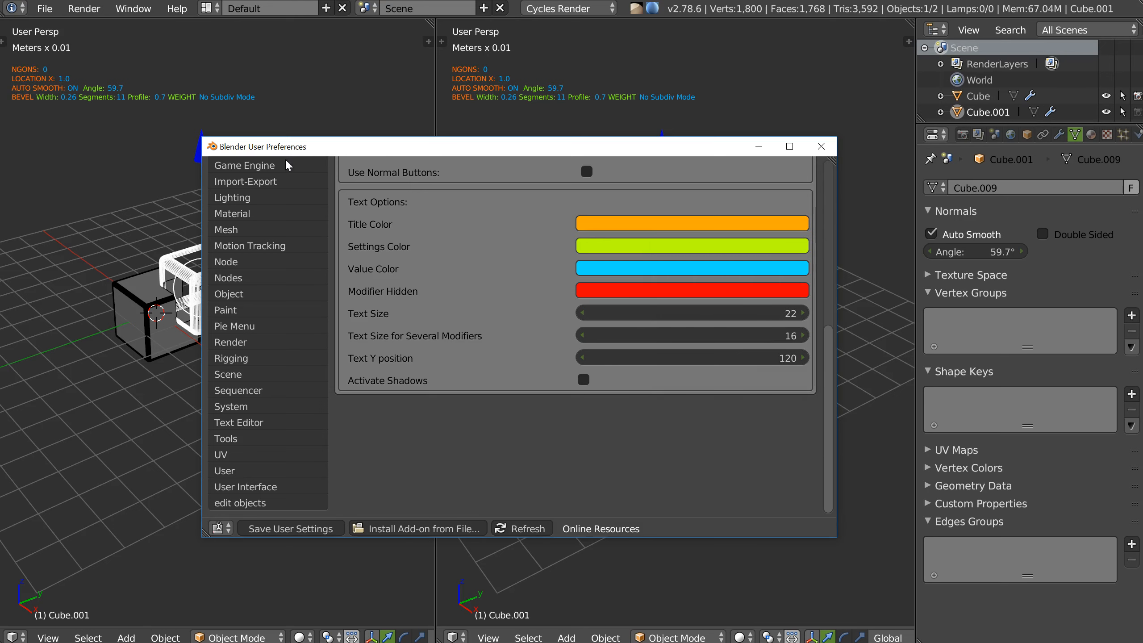
pyautogui.click(650, 246)
pyautogui.moveTo(693, 308)
pyautogui.mouseDown()
pyautogui.moveTo(761, 340)
pyautogui.moveTo(746, 314)
pyautogui.moveTo(735, 340)
pyautogui.moveTo(720, 326)
pyautogui.moveTo(729, 318)
pyautogui.mouseUp()
pyautogui.click(612, 269)
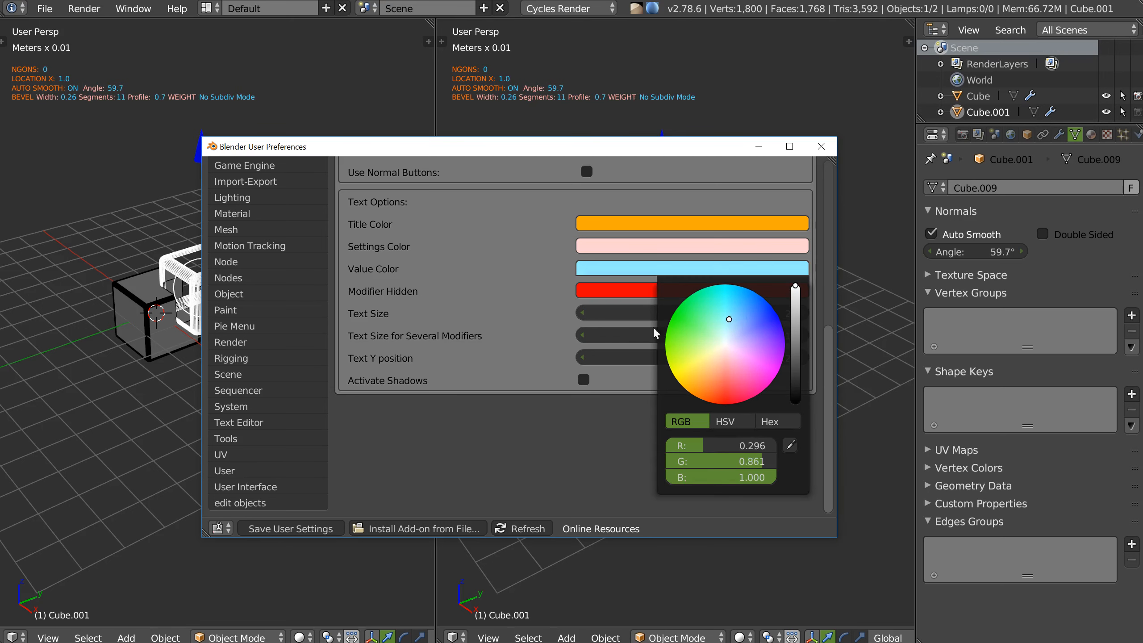
# Hide the cutter cube's Bevel modifier with the Speedflow bevel tool
pyautogui.moveTo(133, 293)
pyautogui.mouseDown(button='middle')
pyautogui.moveTo(153, 310)
pyautogui.moveTo(142, 299)
pyautogui.mouseUp(button='middle')
pyautogui.press('q')
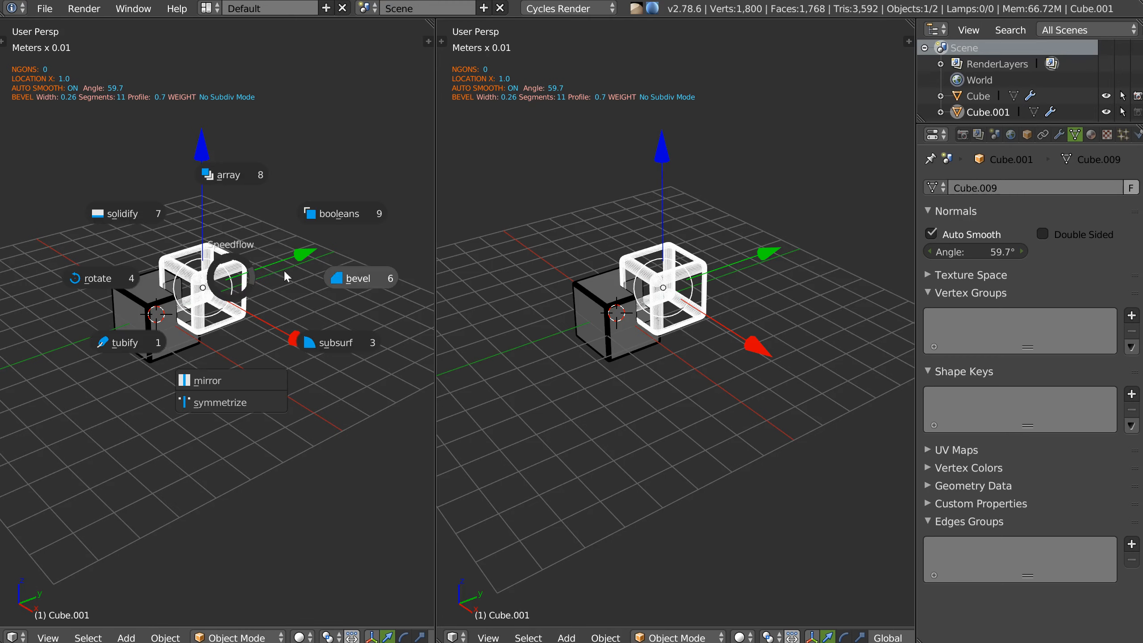
pyautogui.click(356, 286)
pyautogui.moveTo(314, 258); pyautogui.dragTo(294, 255, button='middle')
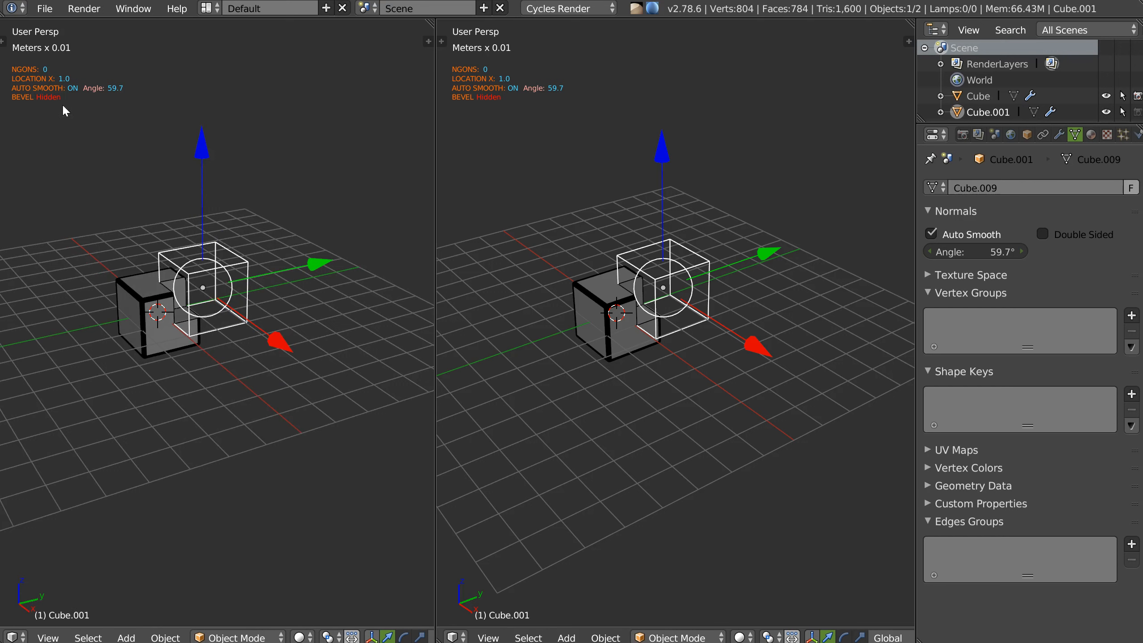
pyautogui.moveTo(64, 108); pyautogui.dragTo(19, 103, button='middle')
# Make the cutter cube's Bevel modifier visible again
pyautogui.moveTo(172, 190); pyautogui.dragTo(263, 213, button='middle')
pyautogui.press('space')
pyautogui.click(345, 223)
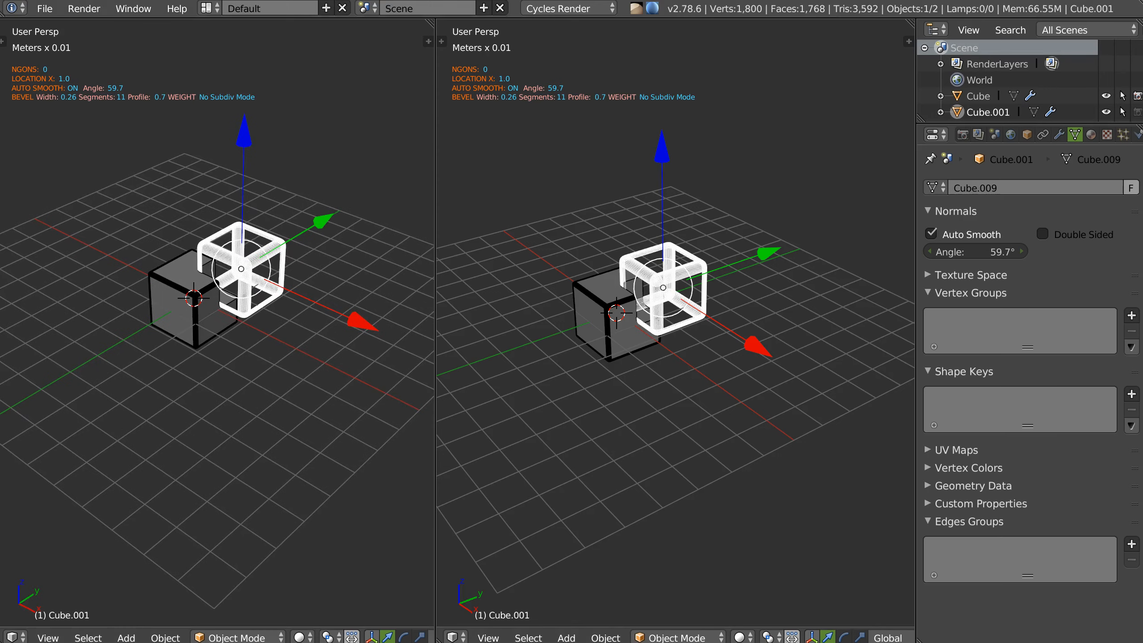
# Raise the add-on's Text Size to 27 and widen the second 3D view to nearly the full viewport area
pyautogui.hotkey('ctrl', 'alt', 'u')
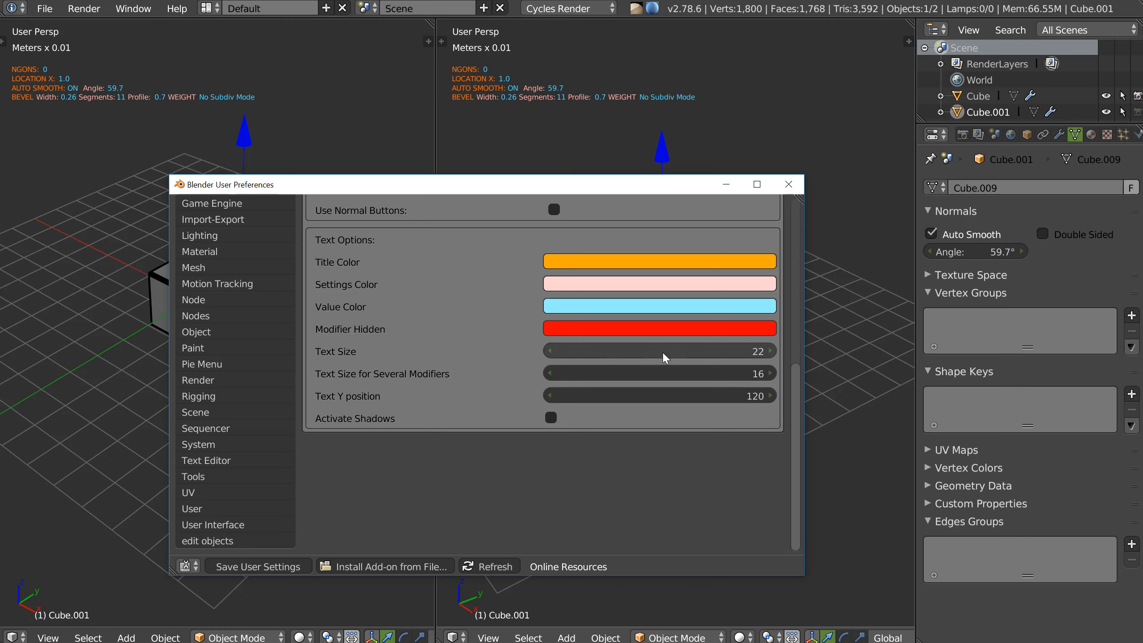
pyautogui.moveTo(614, 351); pyautogui.dragTo(663, 353)
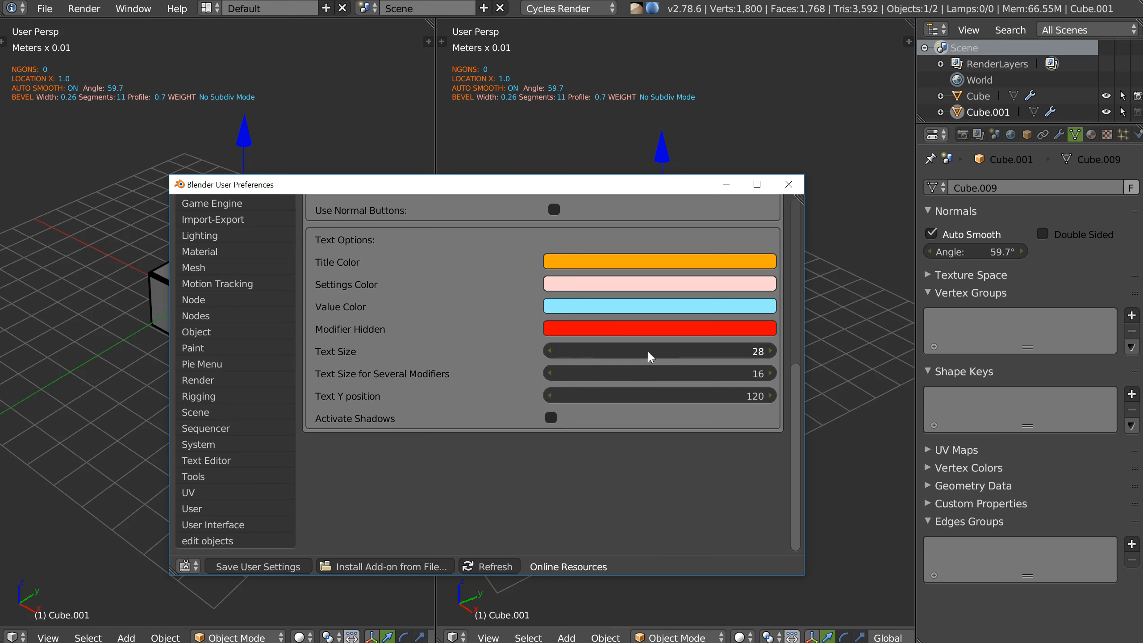
pyautogui.click(436, 103)
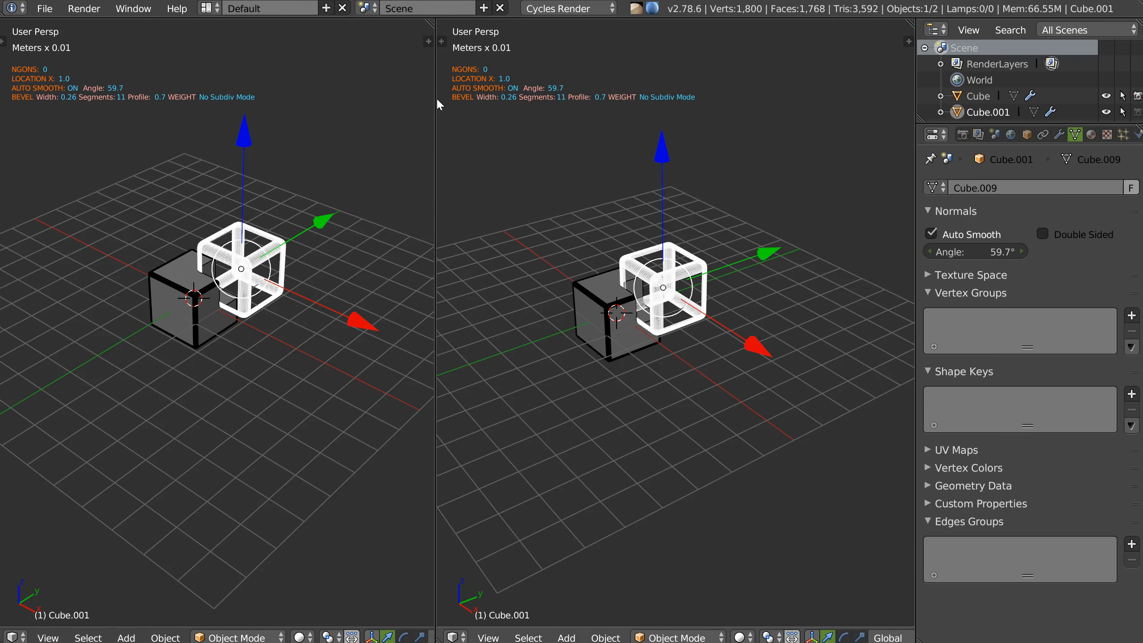
pyautogui.moveTo(437, 103); pyautogui.dragTo(10, 125)
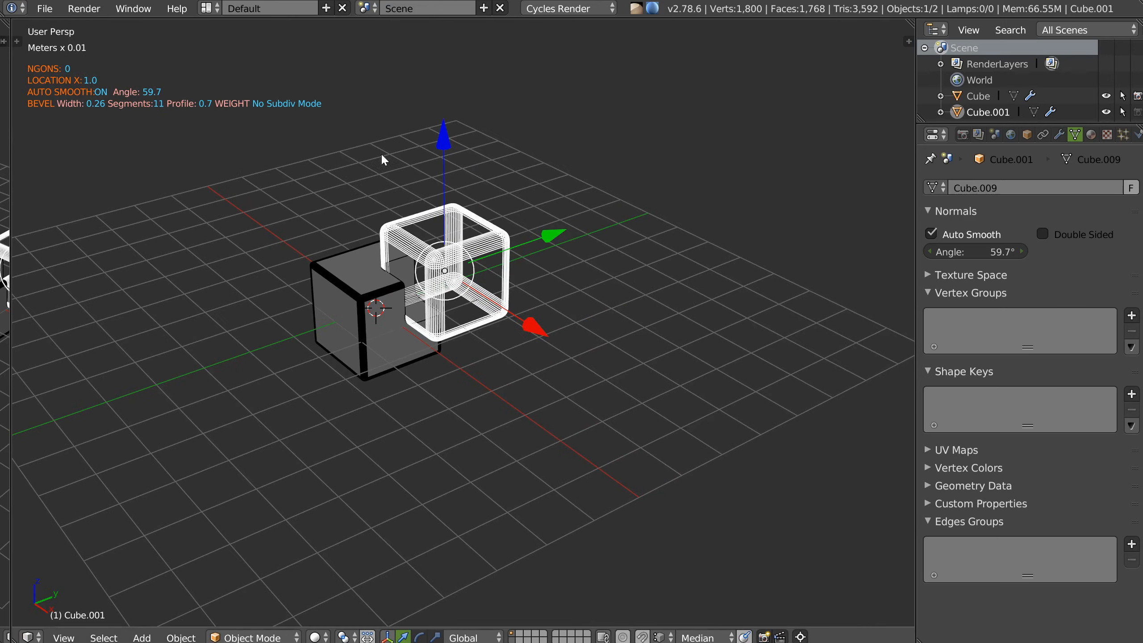
# Raise the add-on's Text Size to 29 in the preferences and return to the 3D view
pyautogui.hotkey('ctrl', 'alt', 'u')
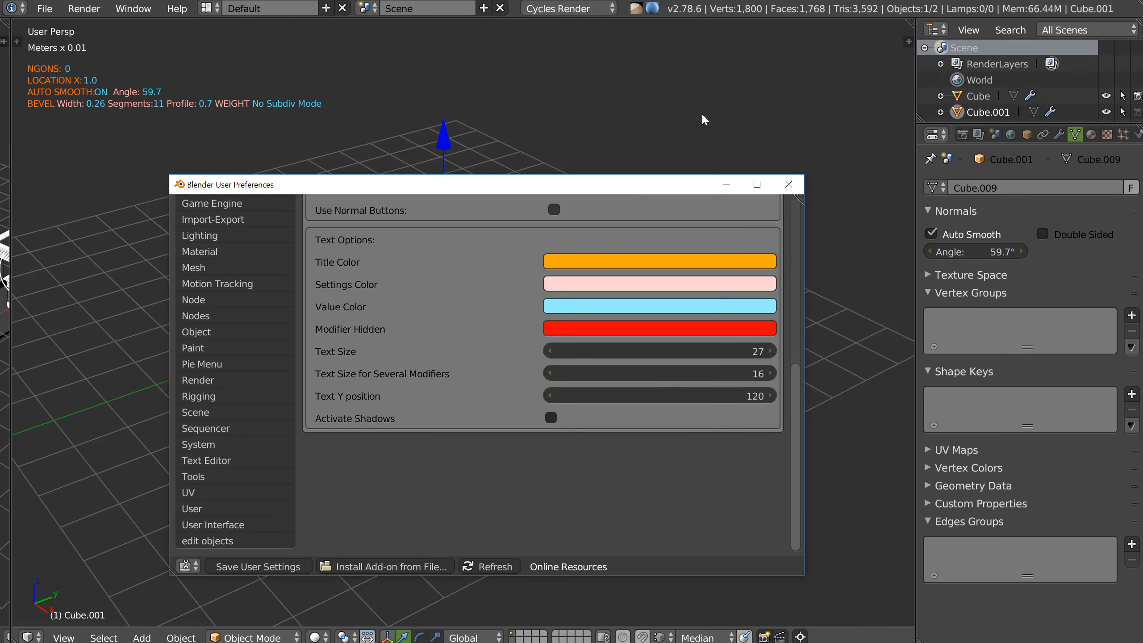
pyautogui.moveTo(691, 359); pyautogui.dragTo(684, 360)
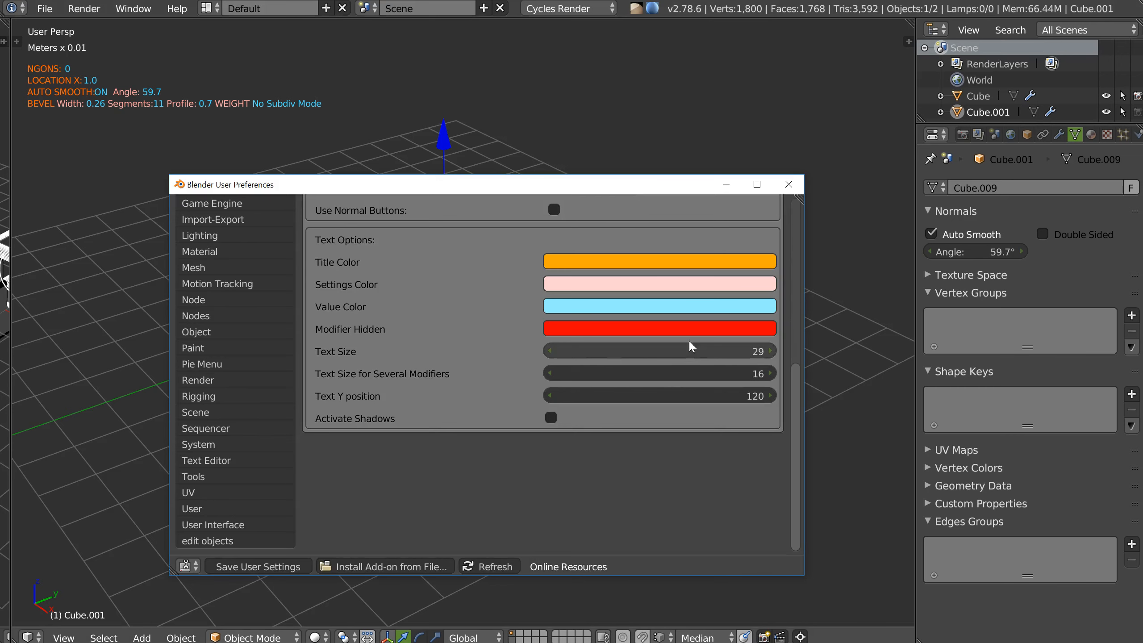
pyautogui.click(18, 139)
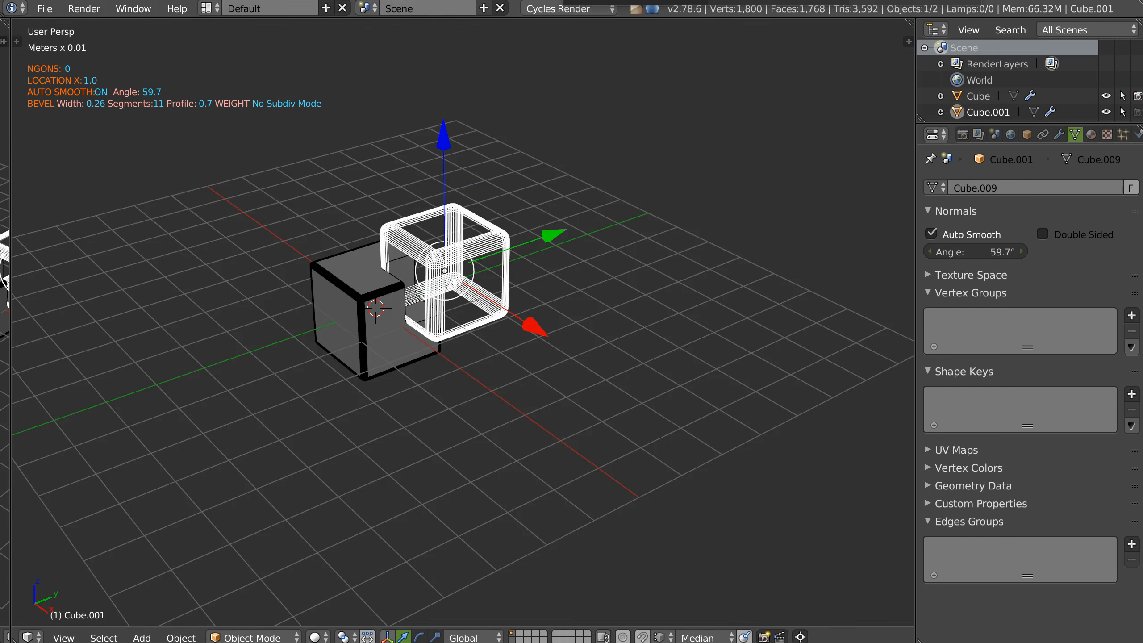
# Set the add-on's Text Size to 22 and its Text Size for Several Modifiers to 10
pyautogui.click(913, 1)
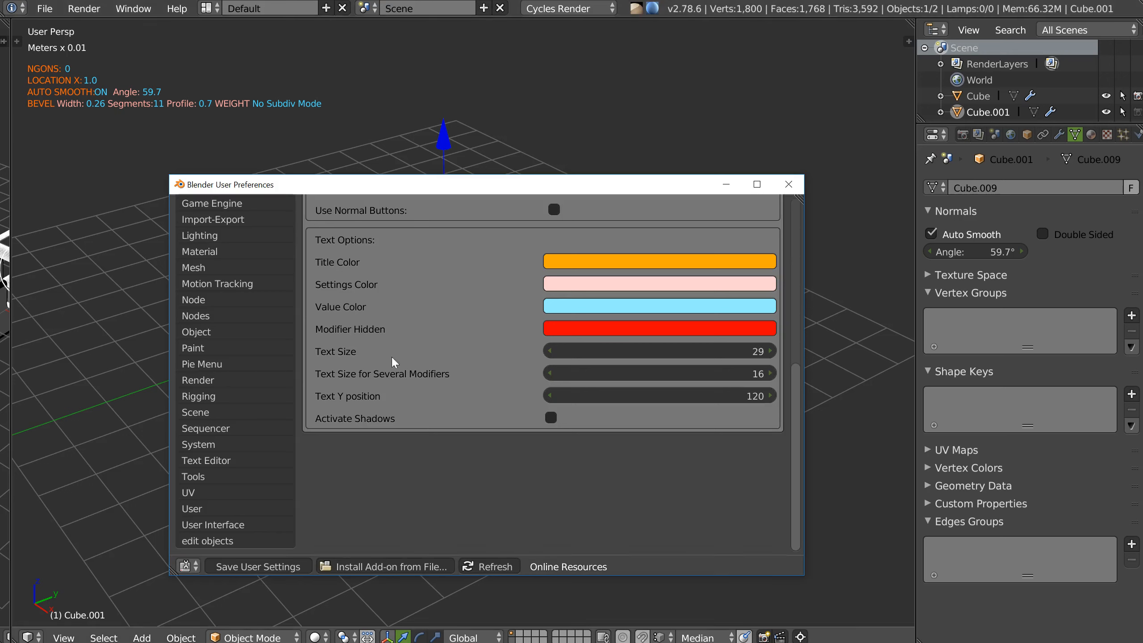
pyautogui.click(666, 351)
pyautogui.write('22')
pyautogui.press('Return')
pyautogui.click(656, 375)
pyautogui.write('10')
pyautogui.press('Return')
# Vary the widths of the two side-by-side 3D views to check how the information text scales with view size
pyautogui.click(10, 162)
pyautogui.moveTo(11, 165); pyautogui.dragTo(96, 144)
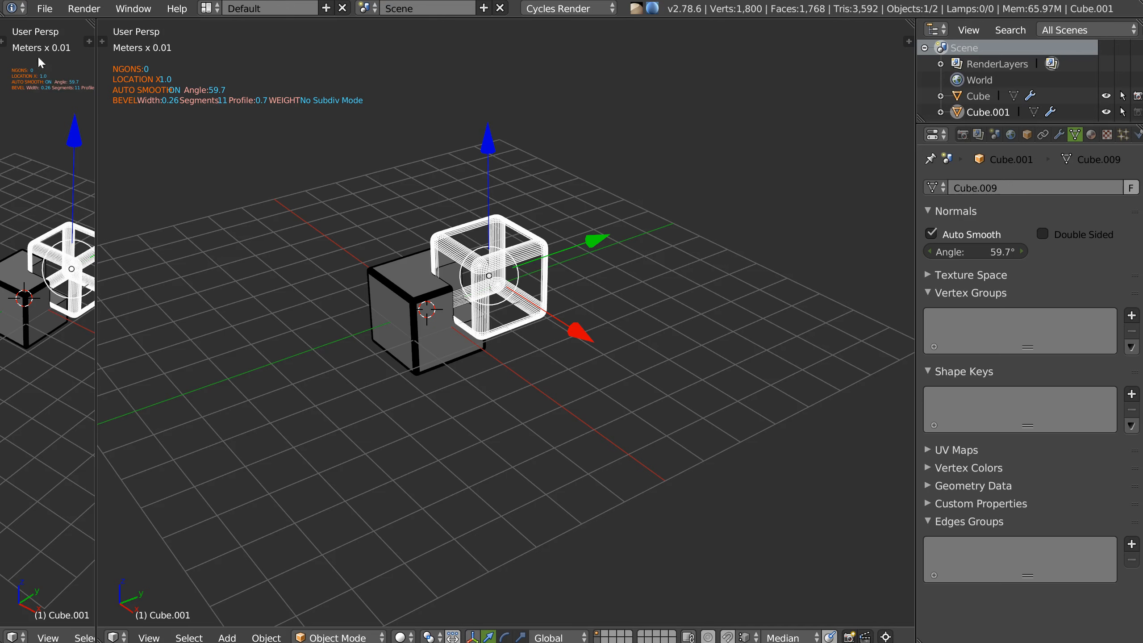
pyautogui.moveTo(96, 123); pyautogui.dragTo(705, 135)
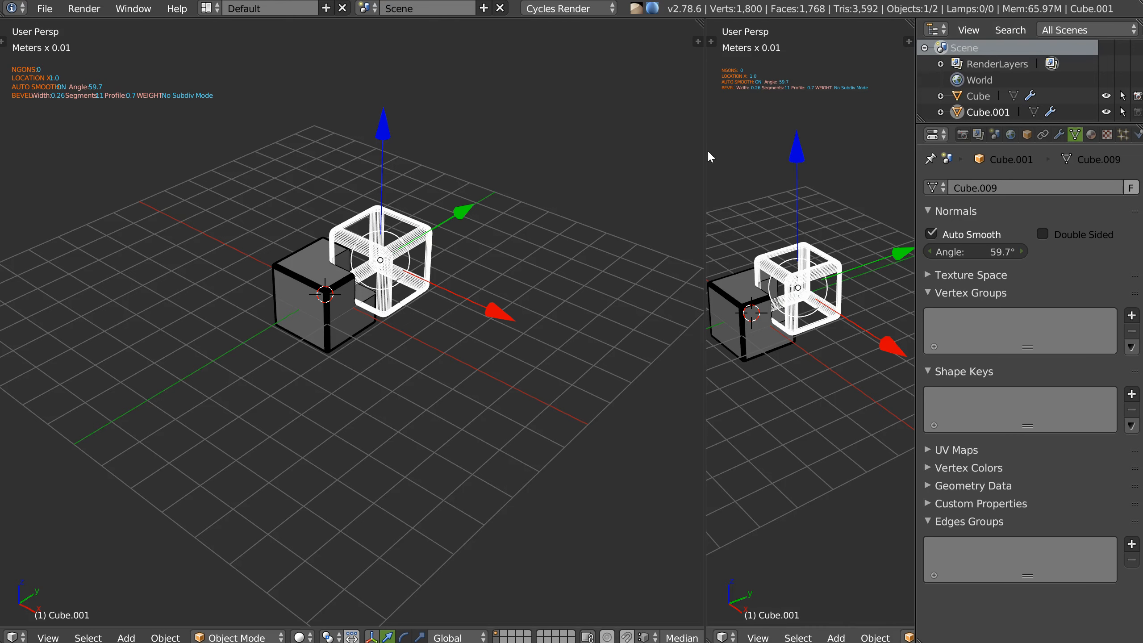
pyautogui.moveTo(706, 152); pyautogui.dragTo(368, 185)
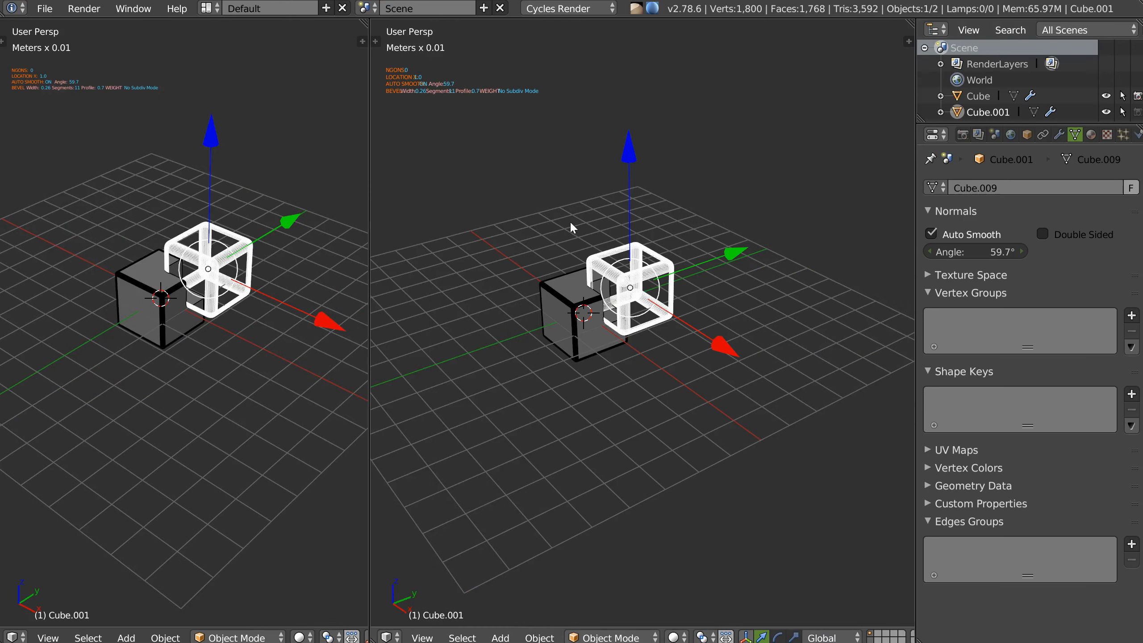
# Run the Speedflow bevel tool on the cutter cube, switch it to free navigation and exit it
pyautogui.press('space')
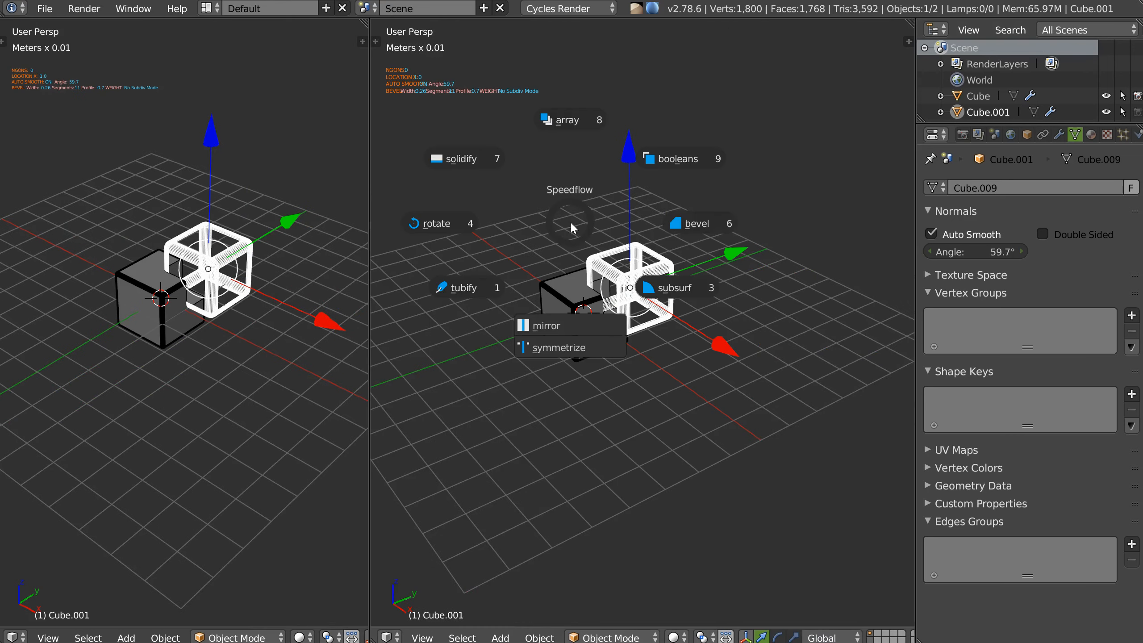
pyautogui.click(701, 222)
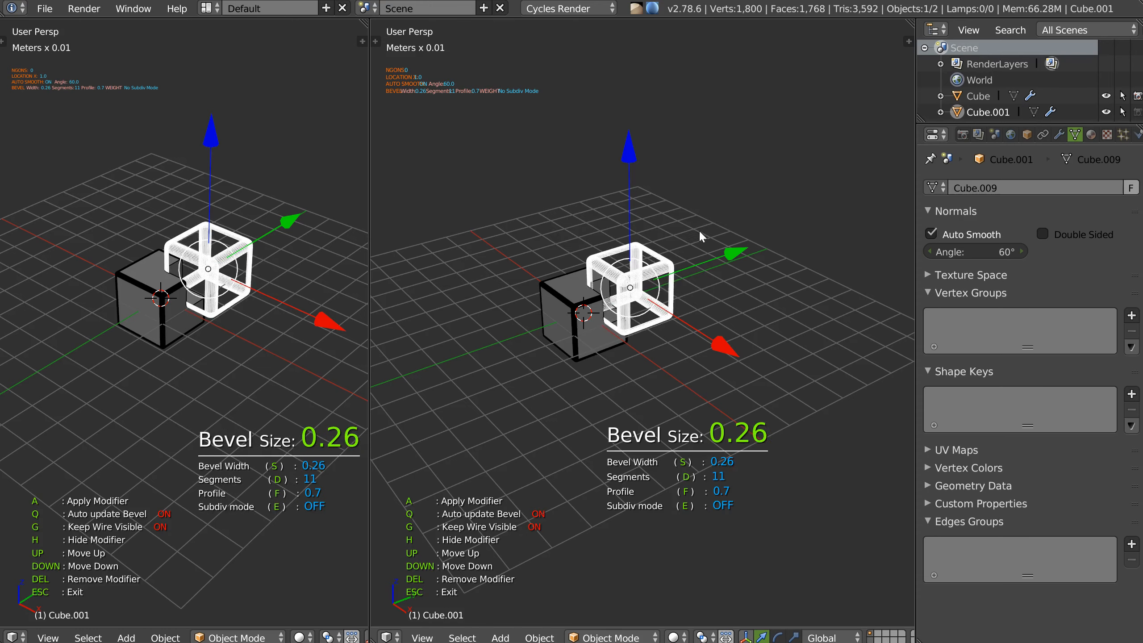
pyautogui.click(700, 231)
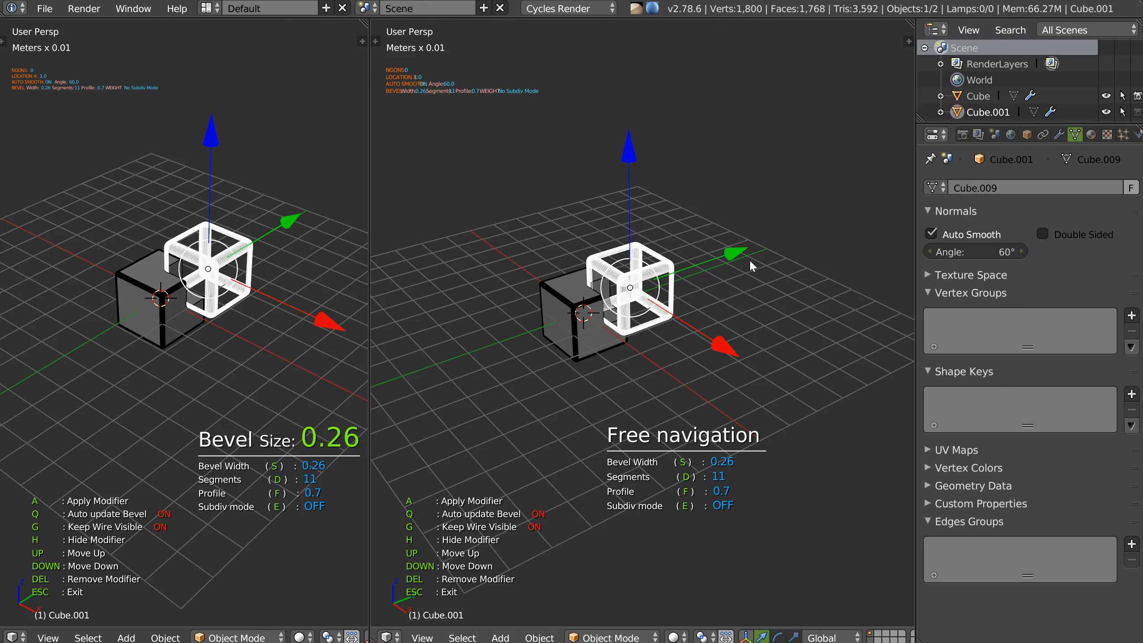
pyautogui.press('Escape')
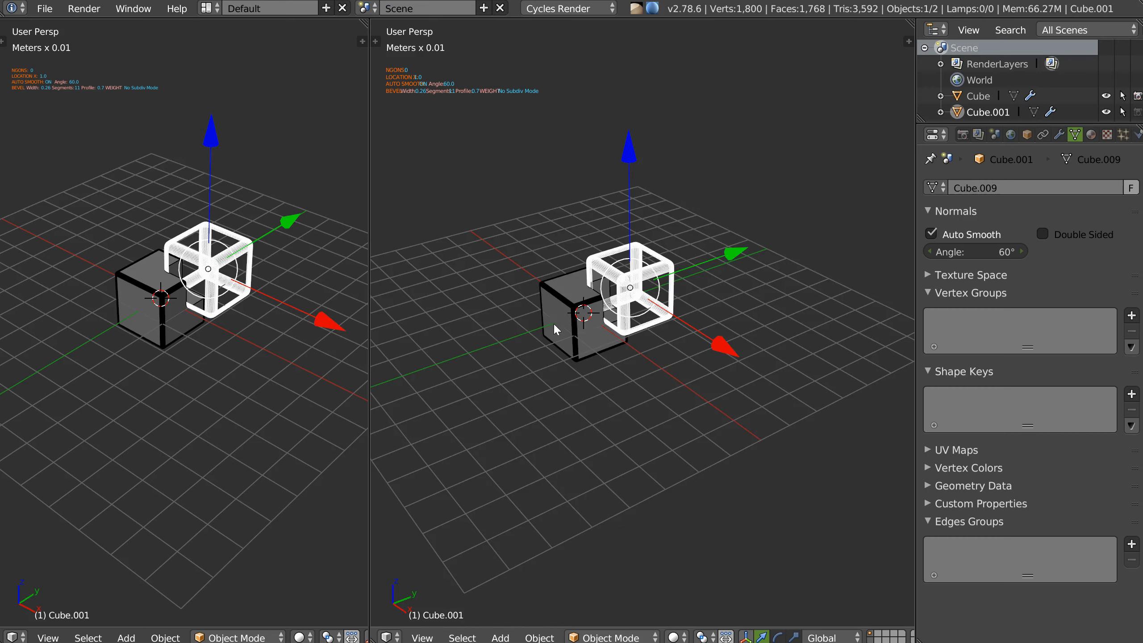
# Widen the second 3D view and merge the two 3D views into a single one
pyautogui.moveTo(367, 200); pyautogui.dragTo(233, 203)
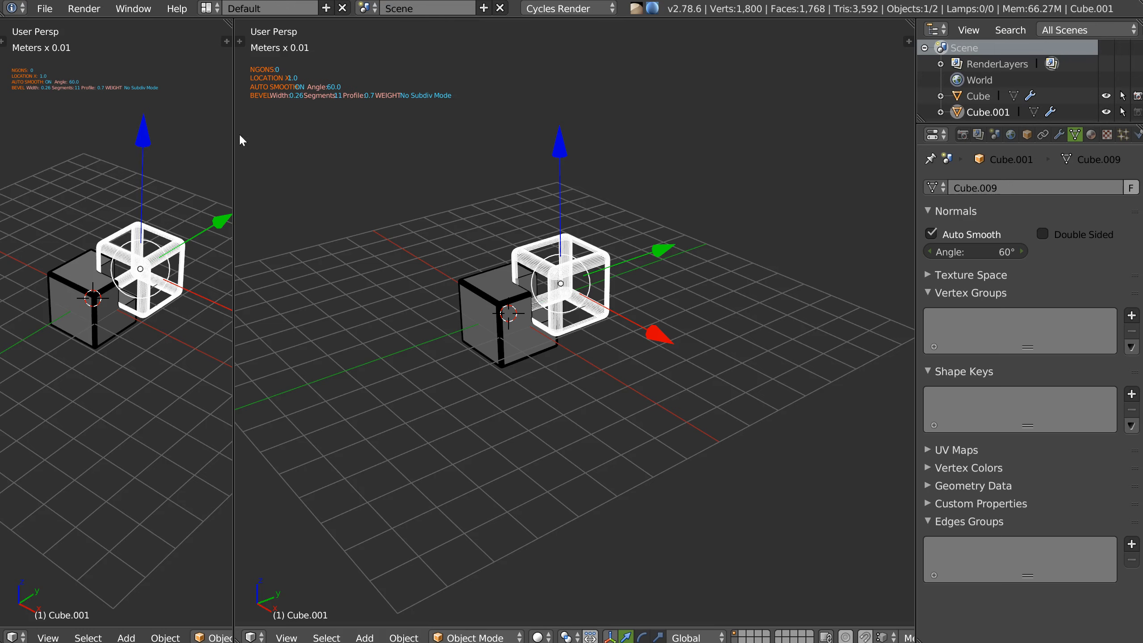
pyautogui.moveTo(231, 128); pyautogui.dragTo(7, 167)
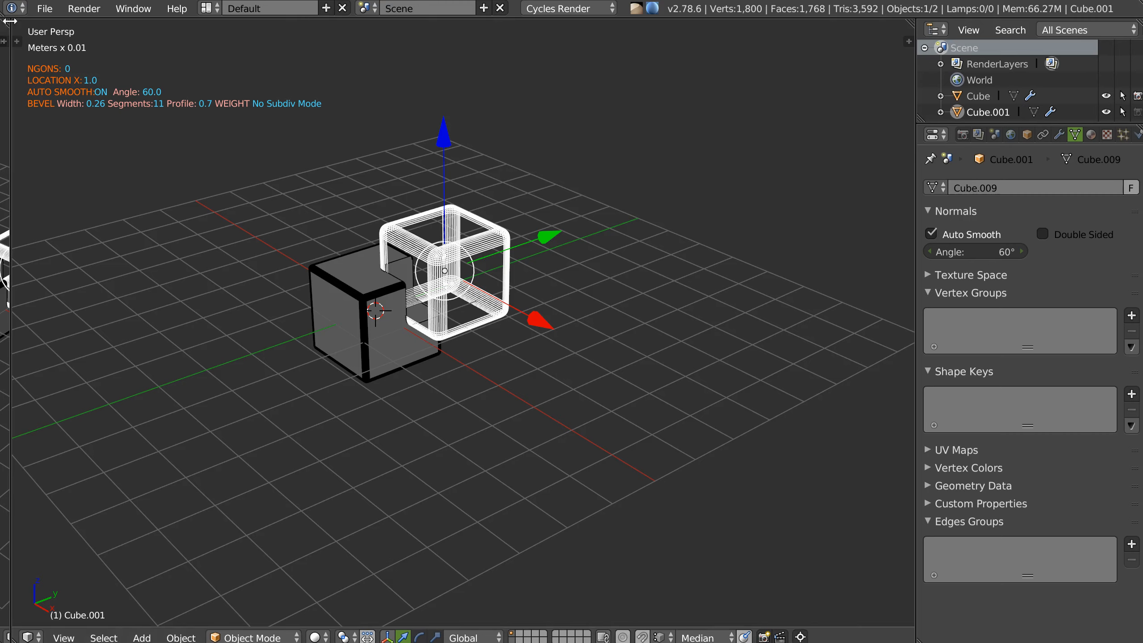
pyautogui.moveTo(8, 22); pyautogui.dragTo(155, 161)
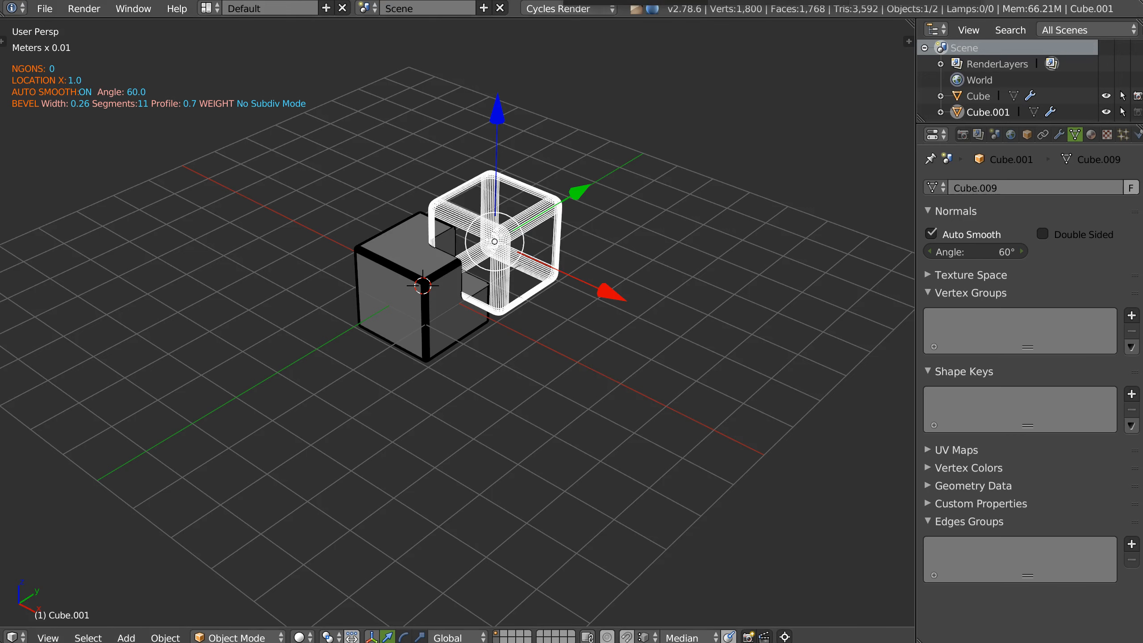
# Set the add-on's Text Y position to 140 in the preferences and minimize the preferences window
pyautogui.hotkey('ctrl', 'alt', 'u')
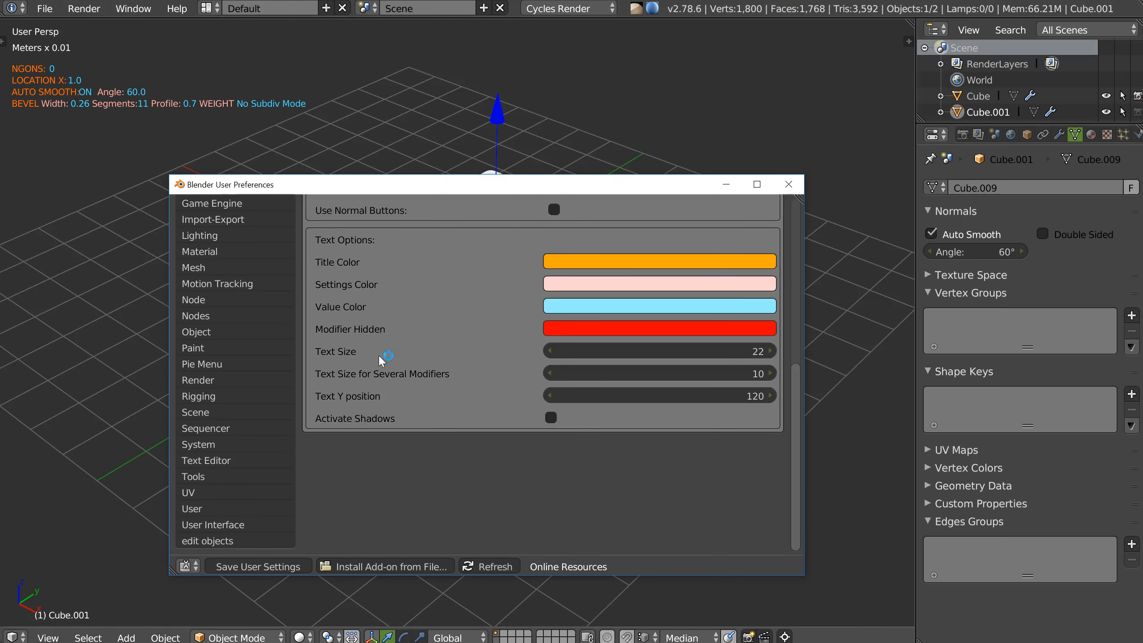
pyautogui.moveTo(618, 396); pyautogui.dragTo(635, 319)
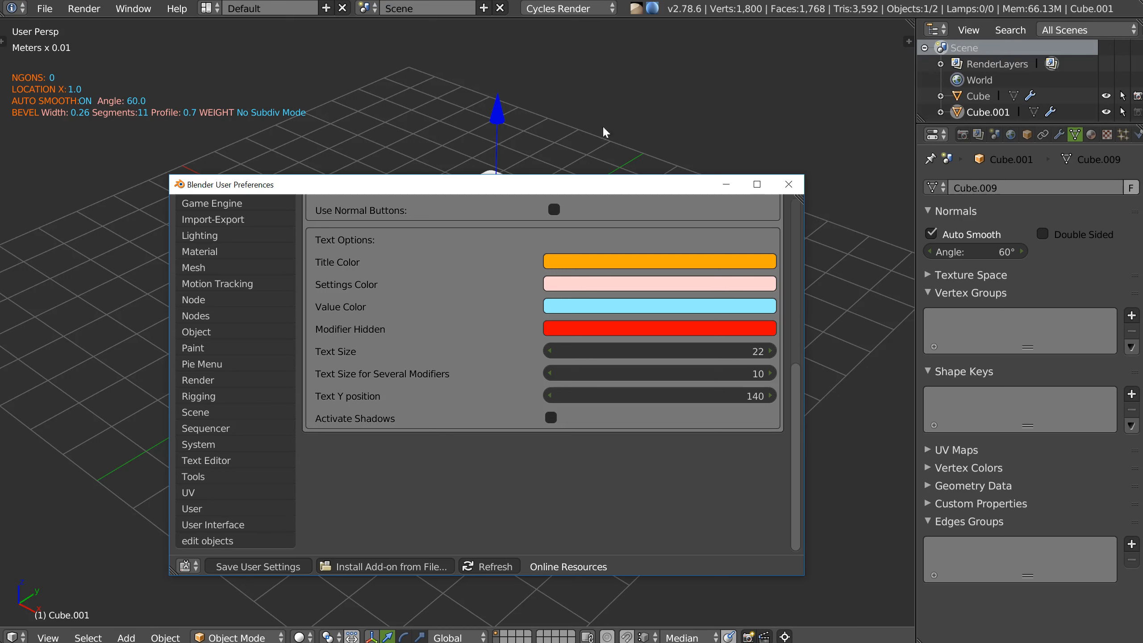
pyautogui.moveTo(522, 181); pyautogui.dragTo(493, 140)
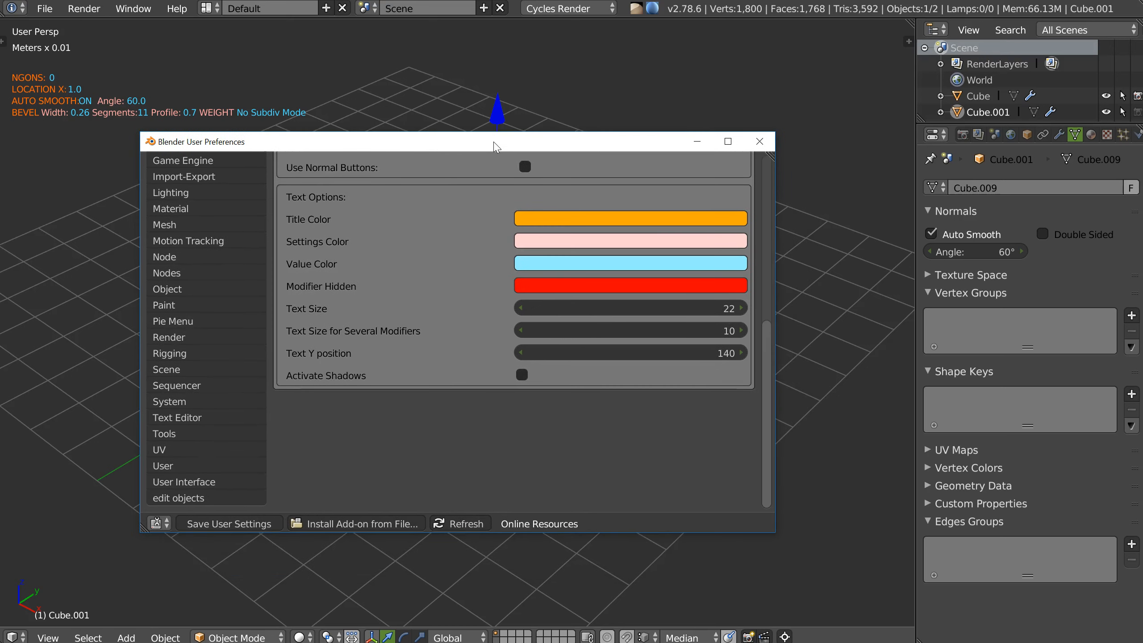
pyautogui.click(697, 142)
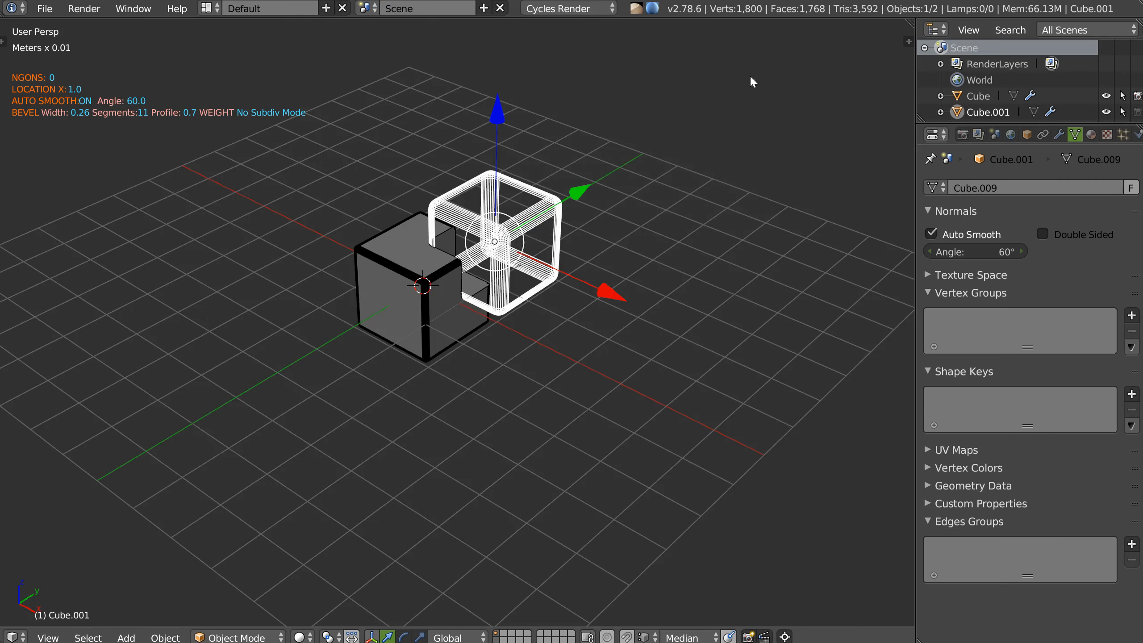
# Show the 3D view's Shading settings and turn on Viewport info
pyautogui.click(909, 40)
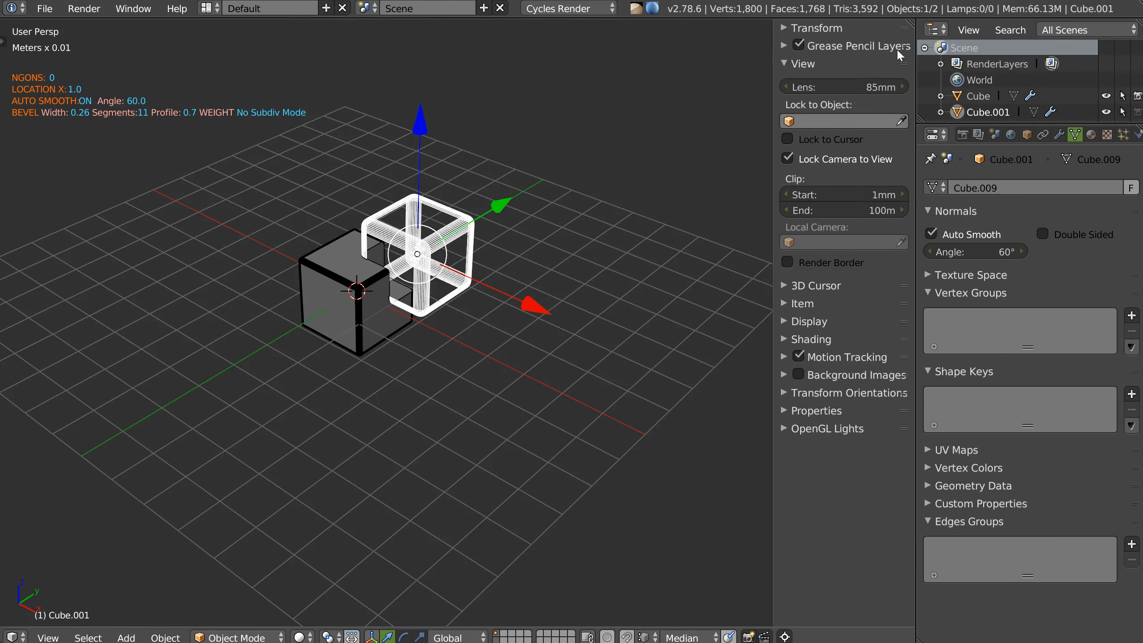
pyautogui.click(789, 339)
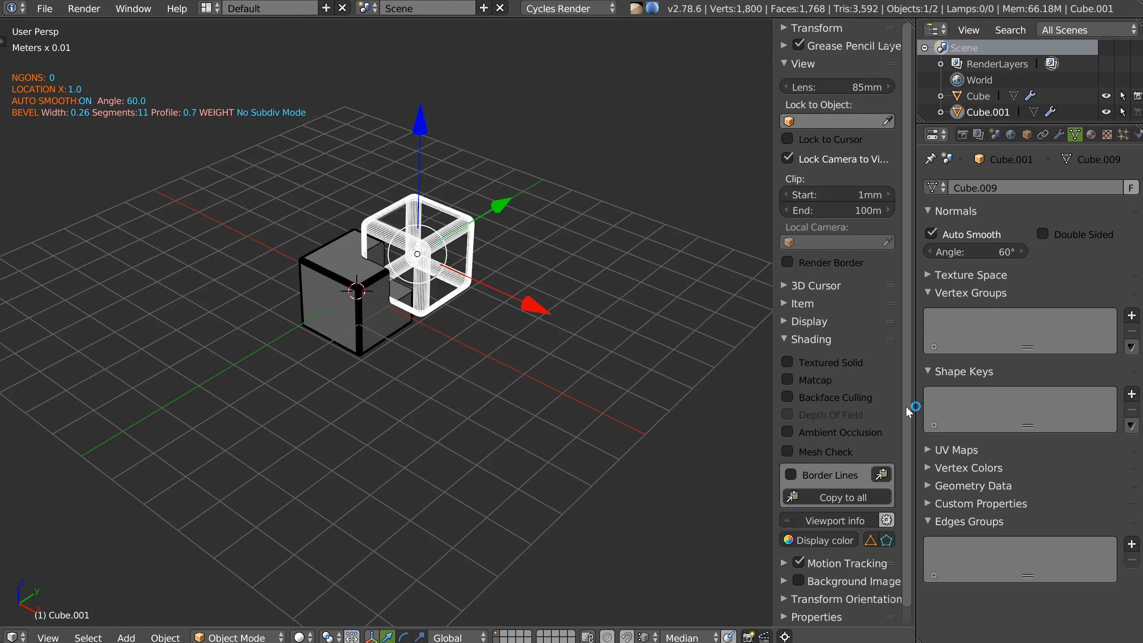
pyautogui.scroll(-1, 855, 473)
pyautogui.click(818, 501)
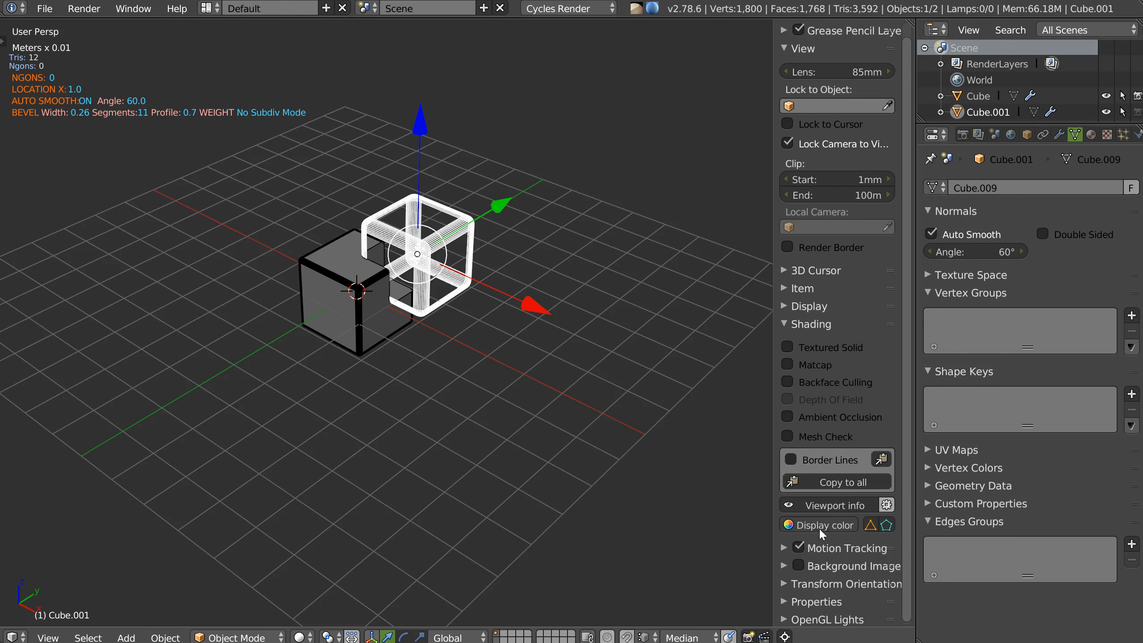
# Expand the Viewport info settings and enable the Render and Scene information
pyautogui.click(887, 505)
pyautogui.moveTo(908, 459); pyautogui.dragTo(910, 568)
pyautogui.click(837, 486)
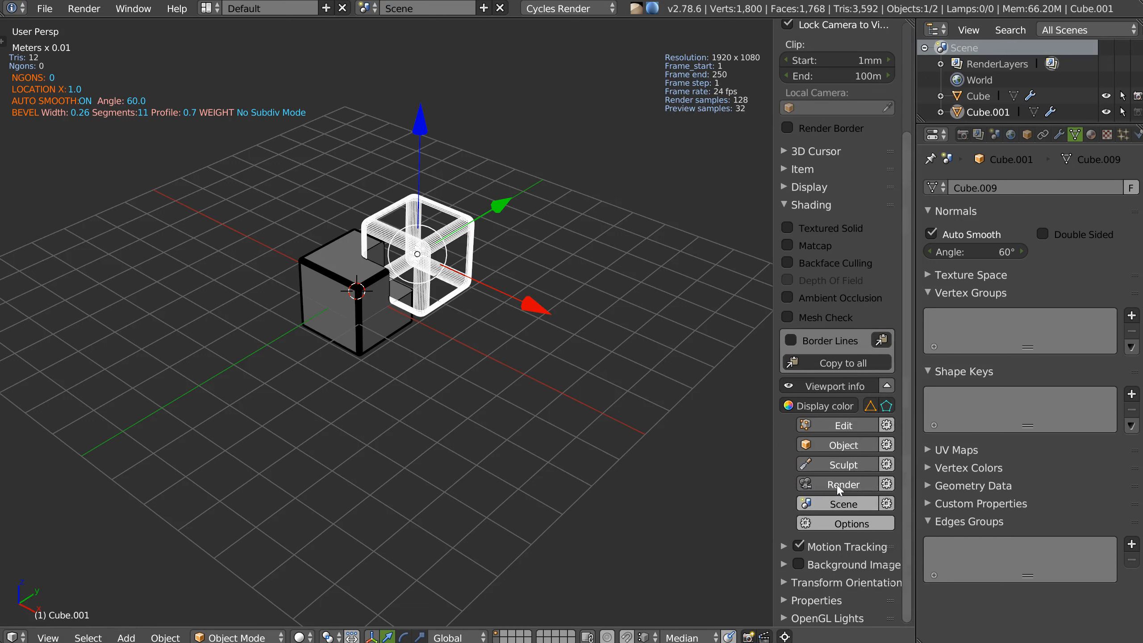
pyautogui.click(842, 504)
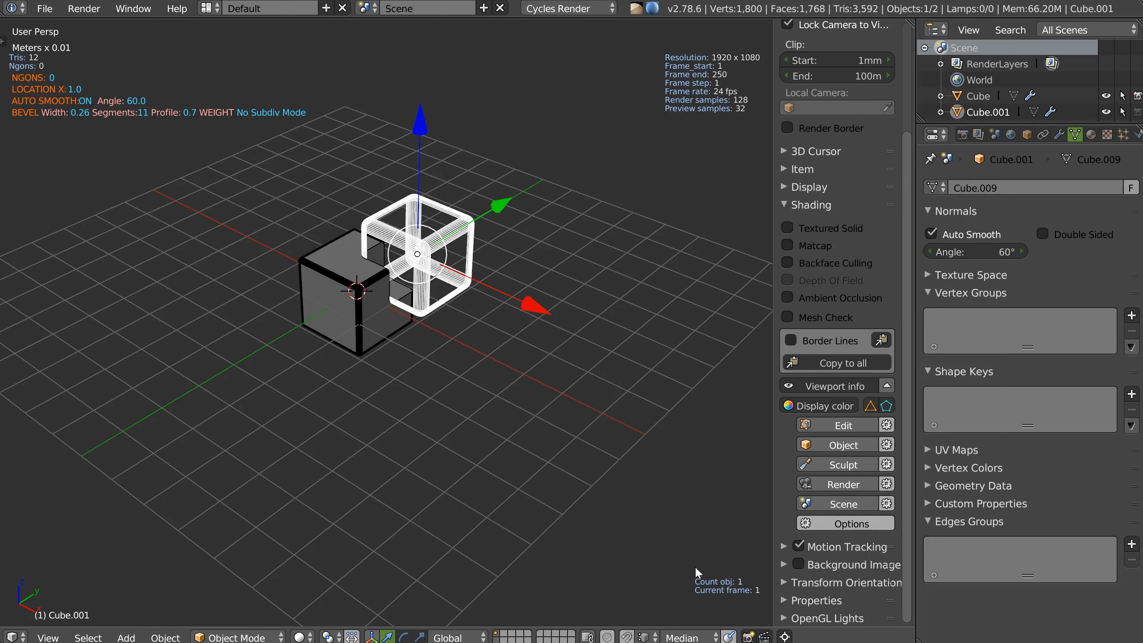
# Set the Render information's position values to 44 and 25
pyautogui.click(887, 484)
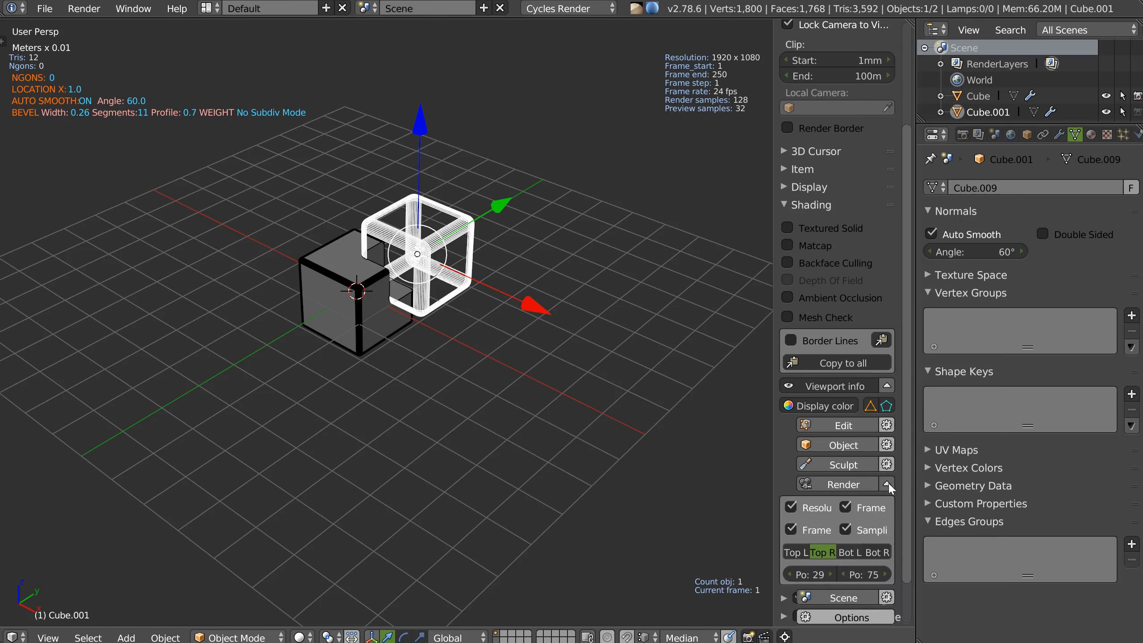
pyautogui.moveTo(810, 576); pyautogui.dragTo(853, 577)
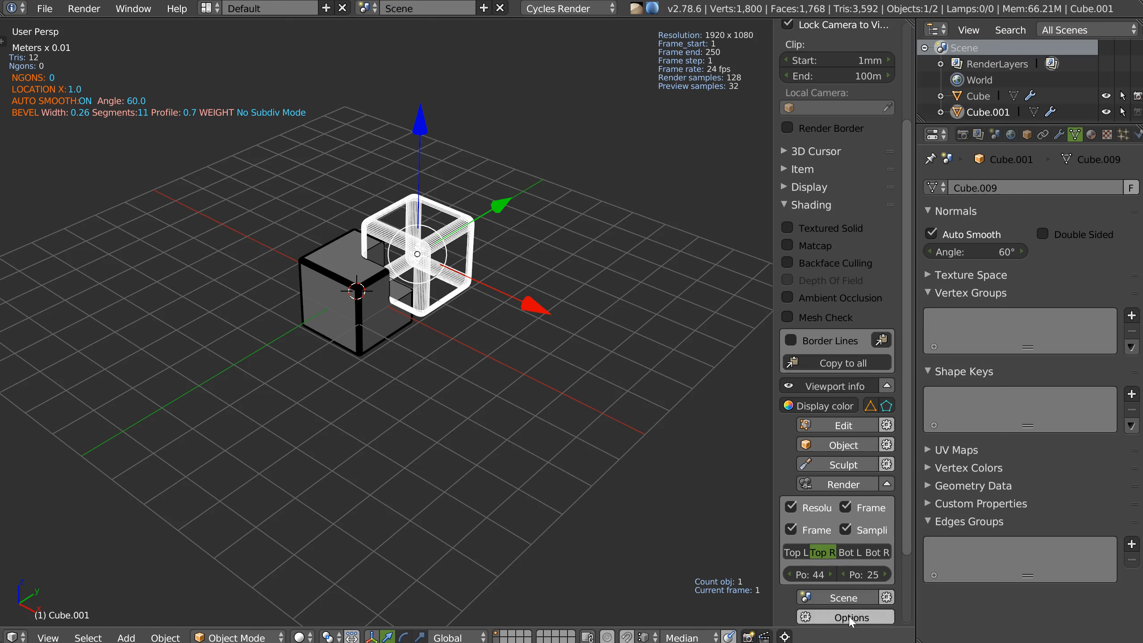
# Try the Render information in each corner of the view, return it to Top R and collapse its settings
pyautogui.click(796, 549)
pyautogui.click(824, 548)
pyautogui.click(848, 547)
pyautogui.click(877, 545)
pyautogui.click(817, 552)
pyautogui.click(798, 554)
pyautogui.click(823, 552)
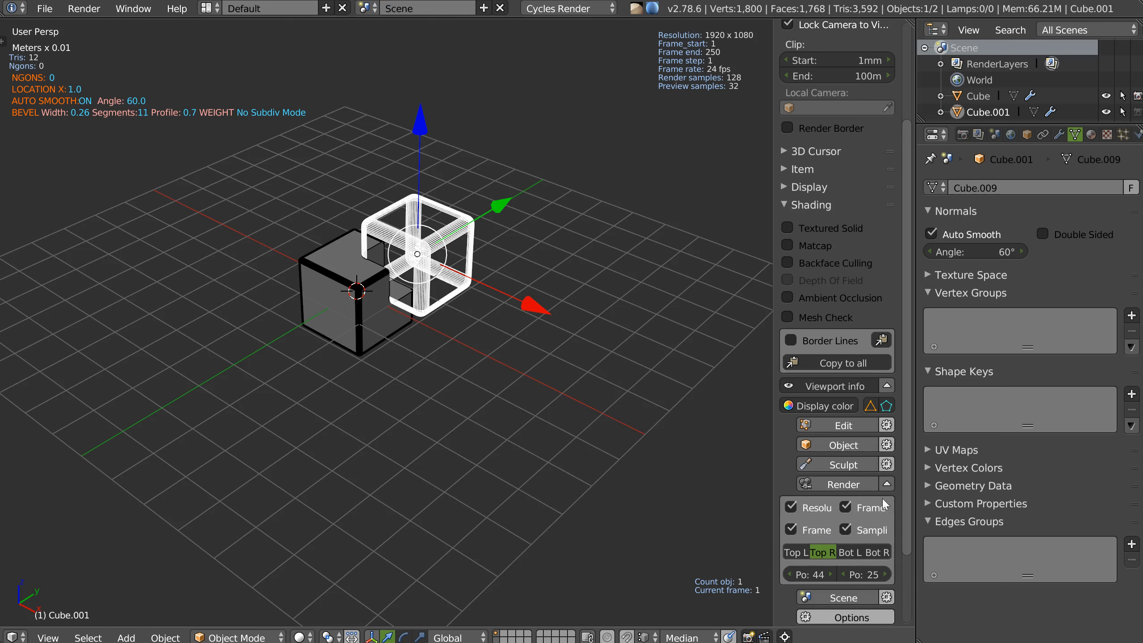
pyautogui.click(887, 484)
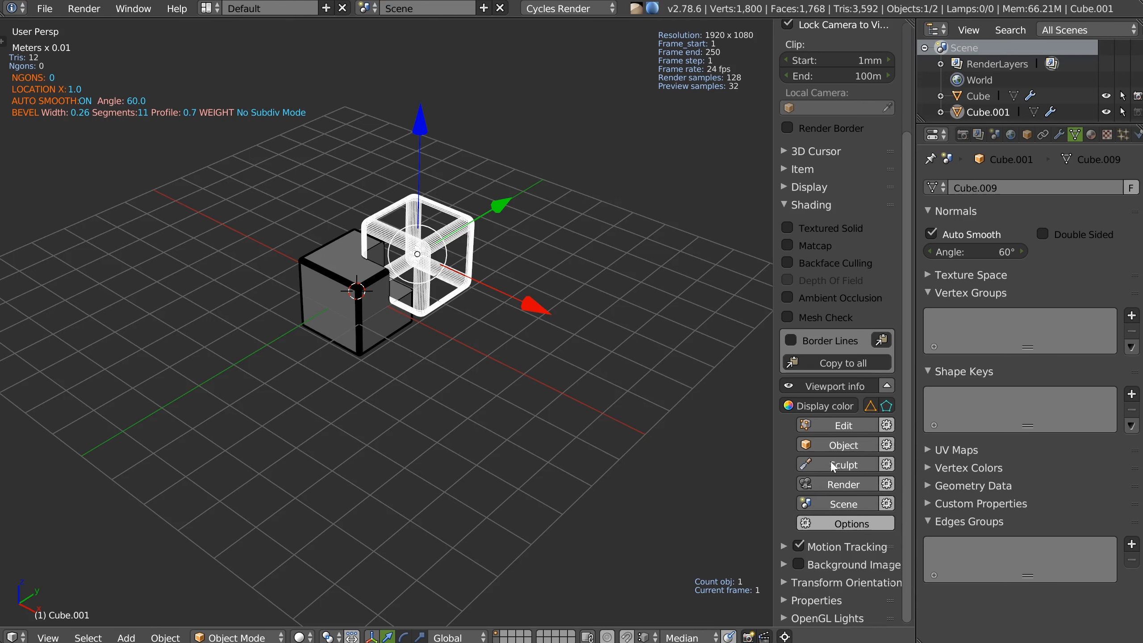
# Set the Viewport info font size to 20 and turn off the Object information
pyautogui.click(851, 525)
pyautogui.moveTo(844, 543); pyautogui.dragTo(827, 547)
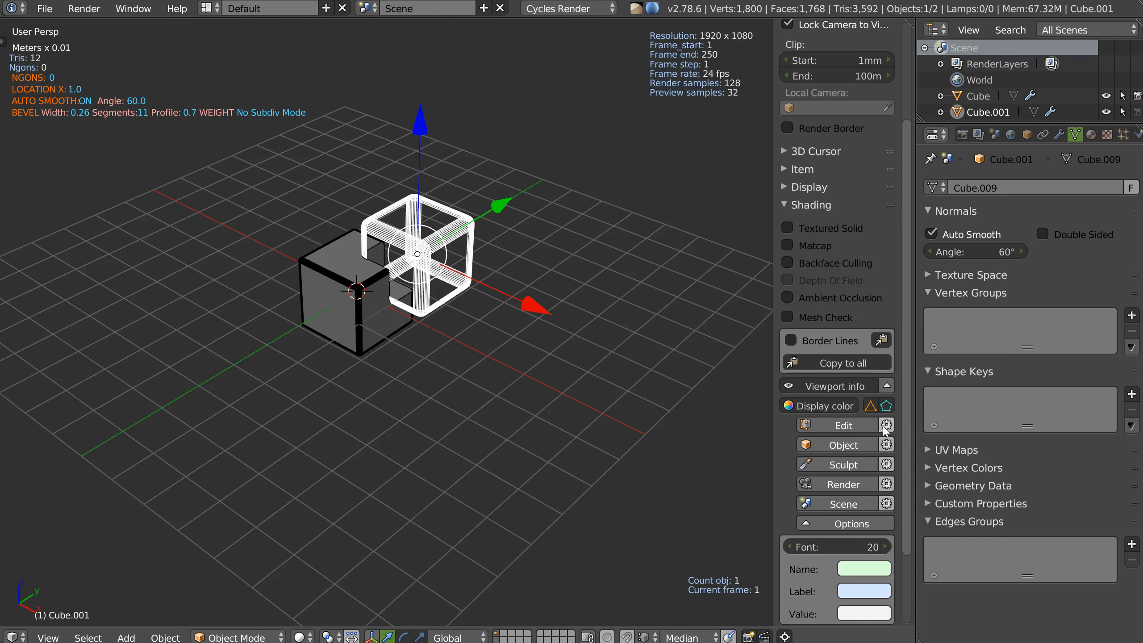
pyautogui.click(851, 450)
pyautogui.click(849, 450)
pyautogui.click(849, 449)
pyautogui.click(849, 449)
pyautogui.click(848, 450)
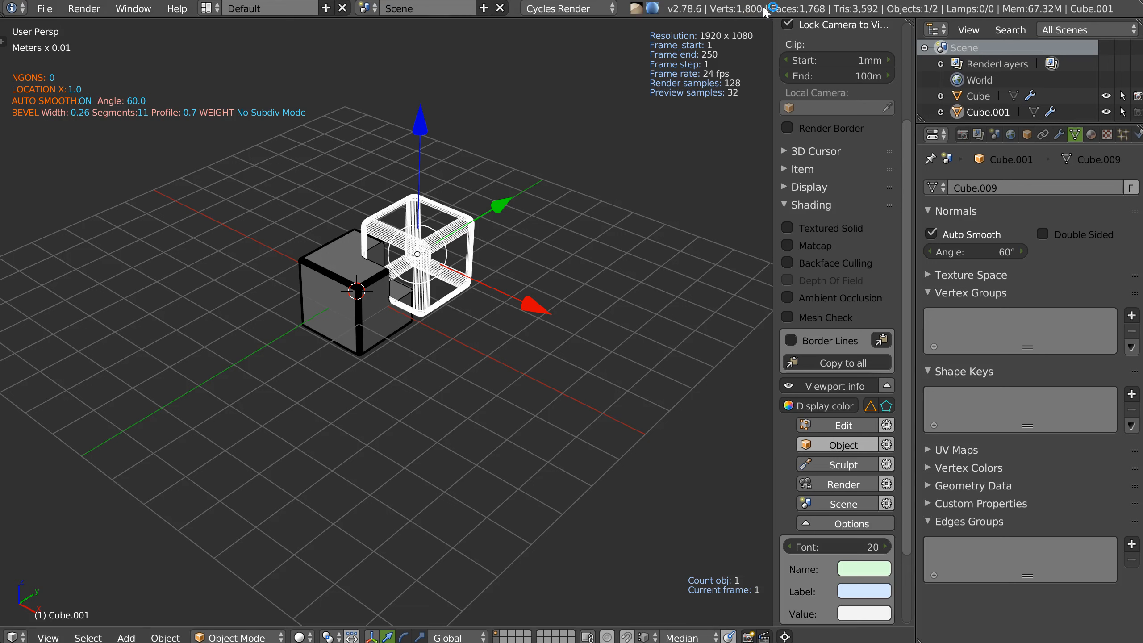
# Isolate the cutter cube in local view and return to the full scene, repeating it once
pyautogui.moveTo(467, 197); pyautogui.dragTo(468, 195, button='middle')
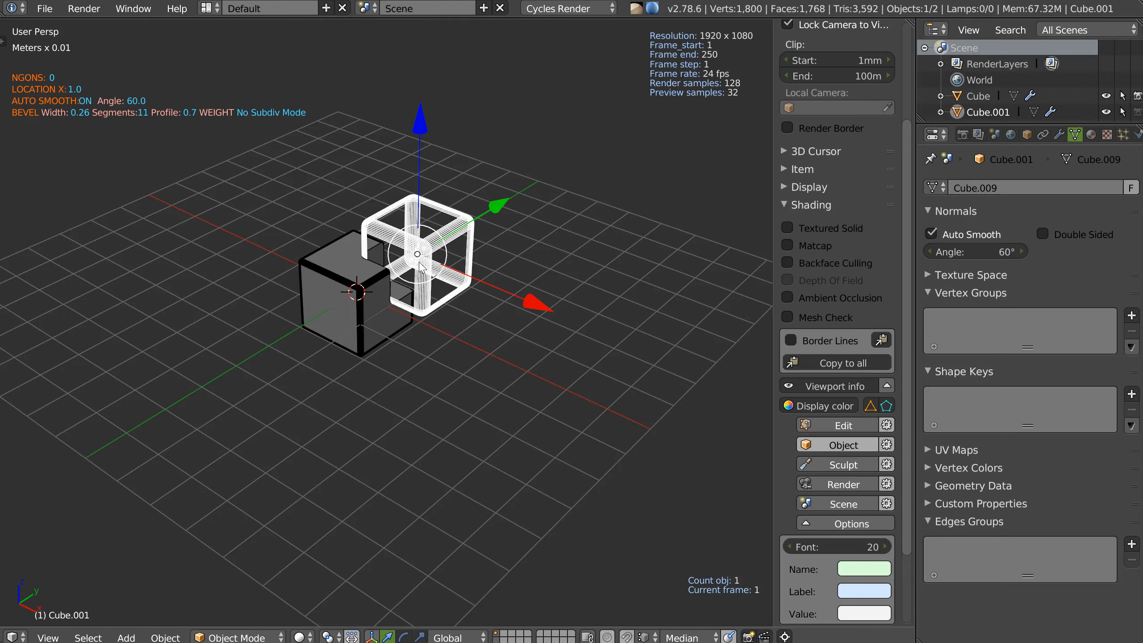
pyautogui.press('KP_Divide')
pyautogui.press('KP_Divide')
pyautogui.moveTo(452, 240); pyautogui.dragTo(453, 245, button='middle')
pyautogui.press('KP_Divide')
pyautogui.press('KP_Divide')
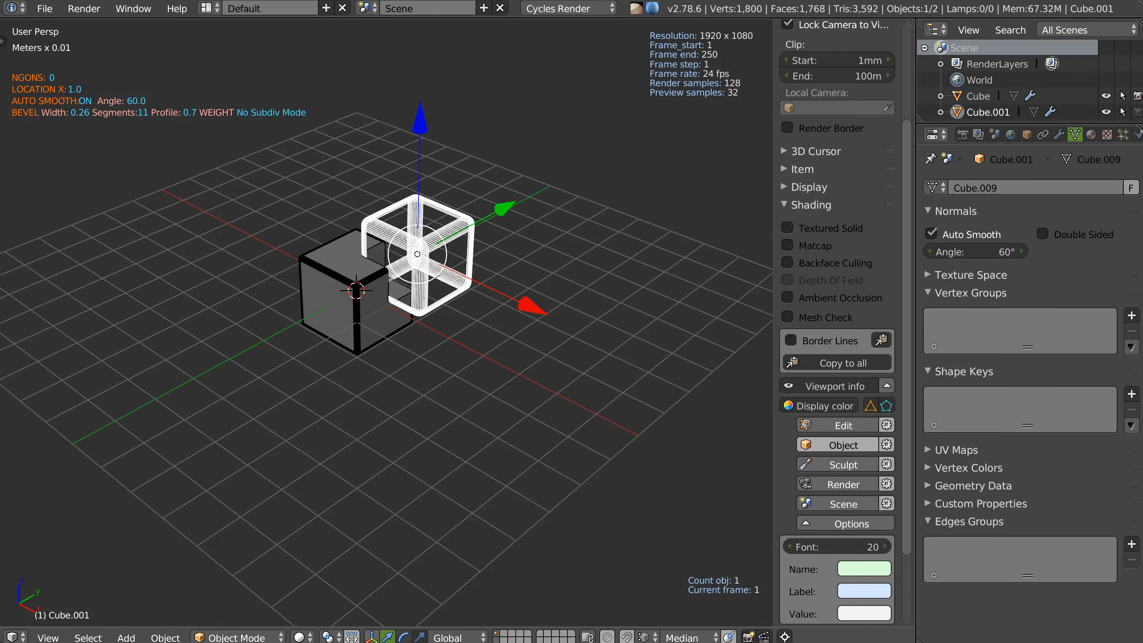
# Check an empty layer, move the cutter cube from the first layer to the second, and select the remaining cube
pyautogui.click(512, 638)
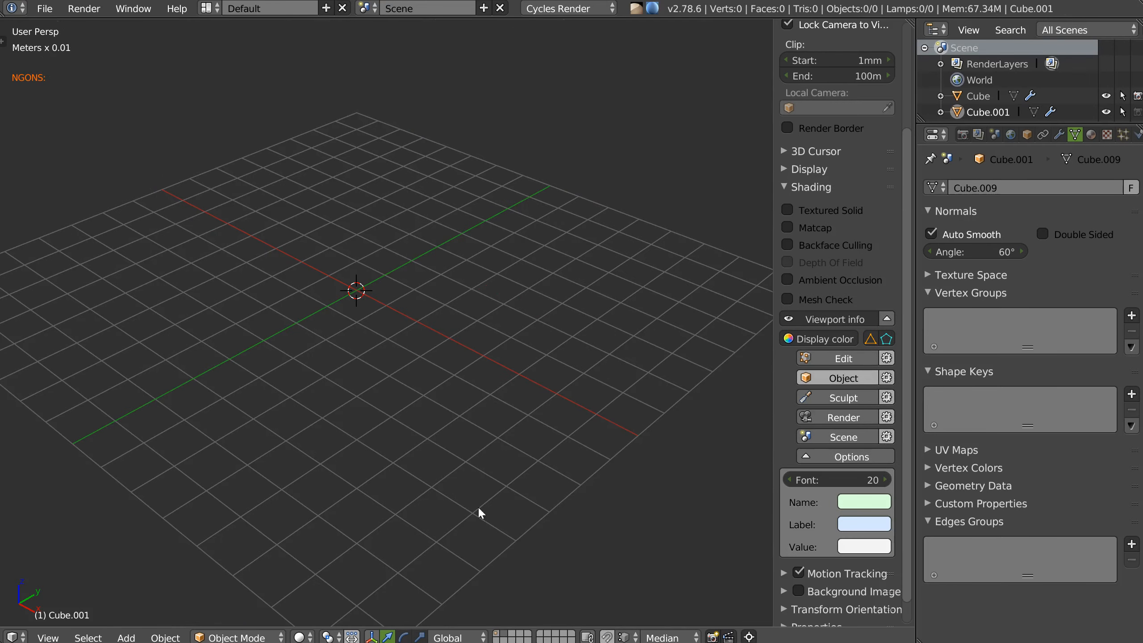
pyautogui.press('1')
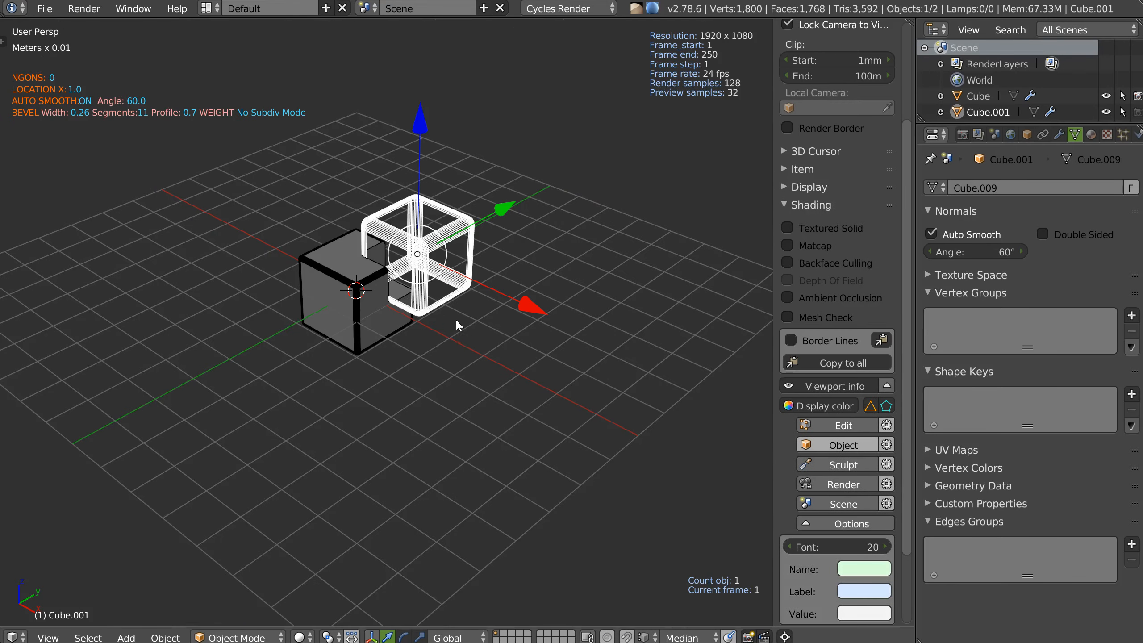
pyautogui.press('m')
pyautogui.click(576, 331)
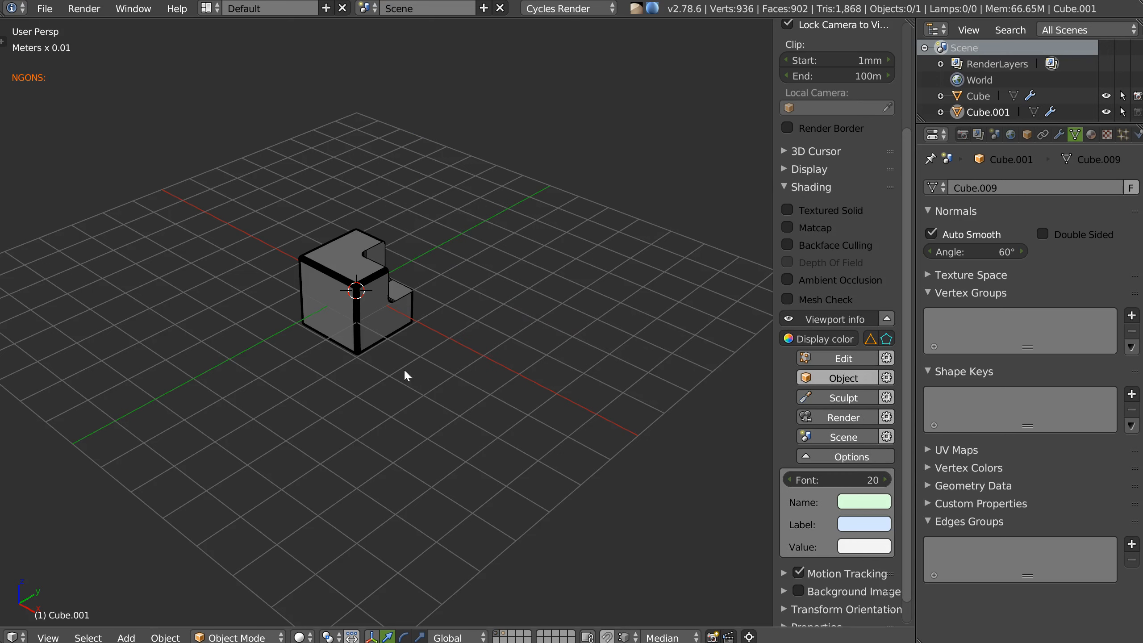
pyautogui.rightClick(355, 317)
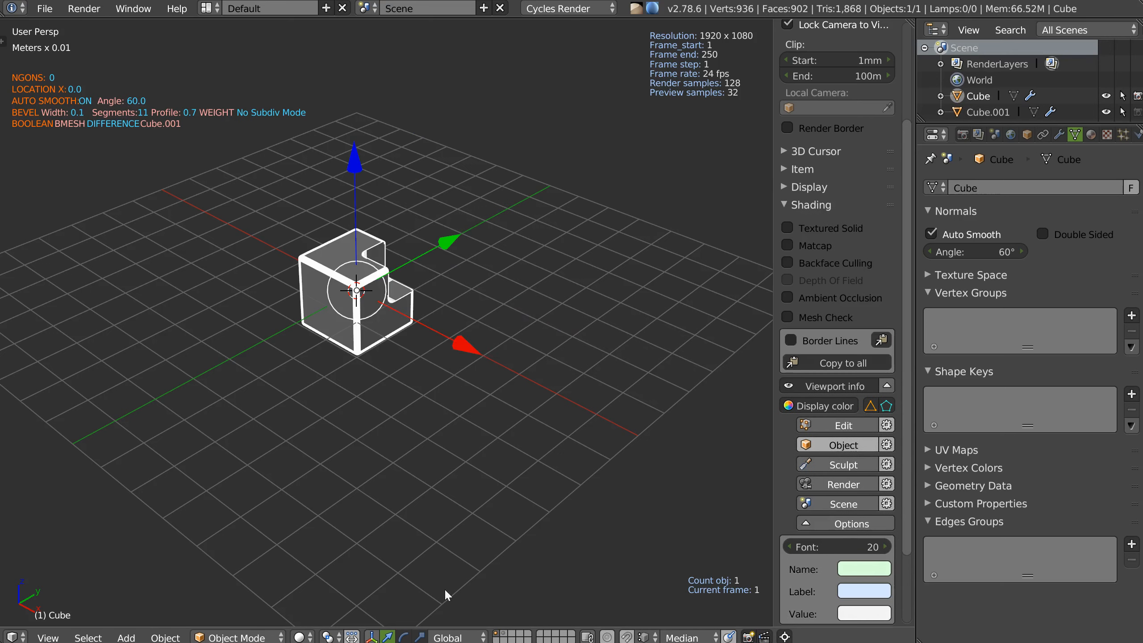
# Show the second layer and move the cutter cube from it back to the first layer
pyautogui.click(506, 636)
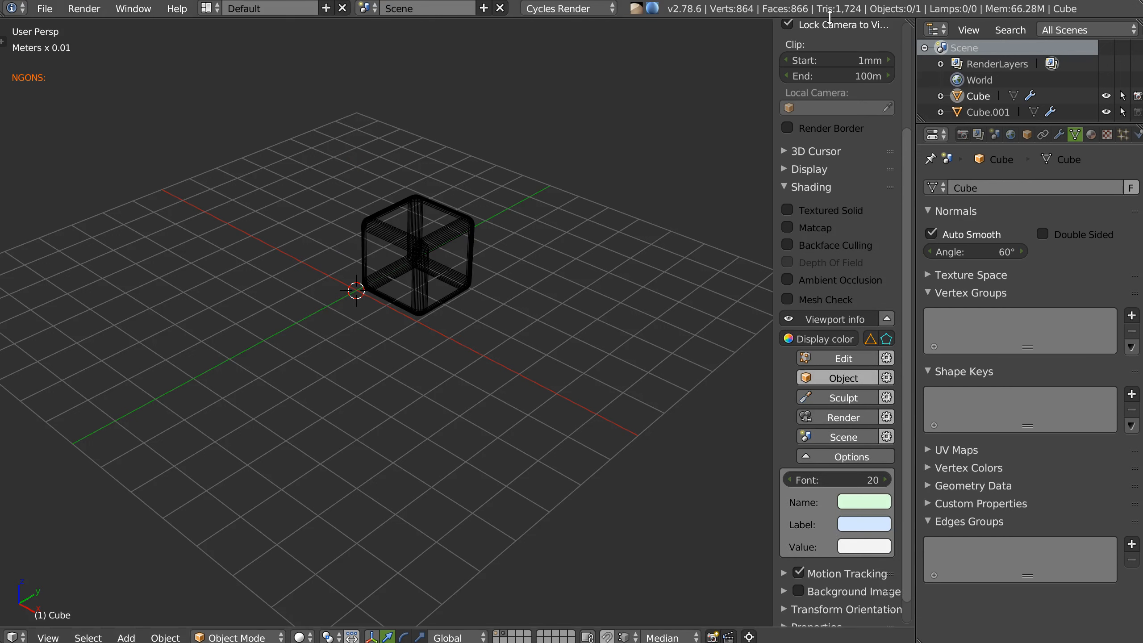
pyautogui.rightClick(414, 297)
pyautogui.press('m')
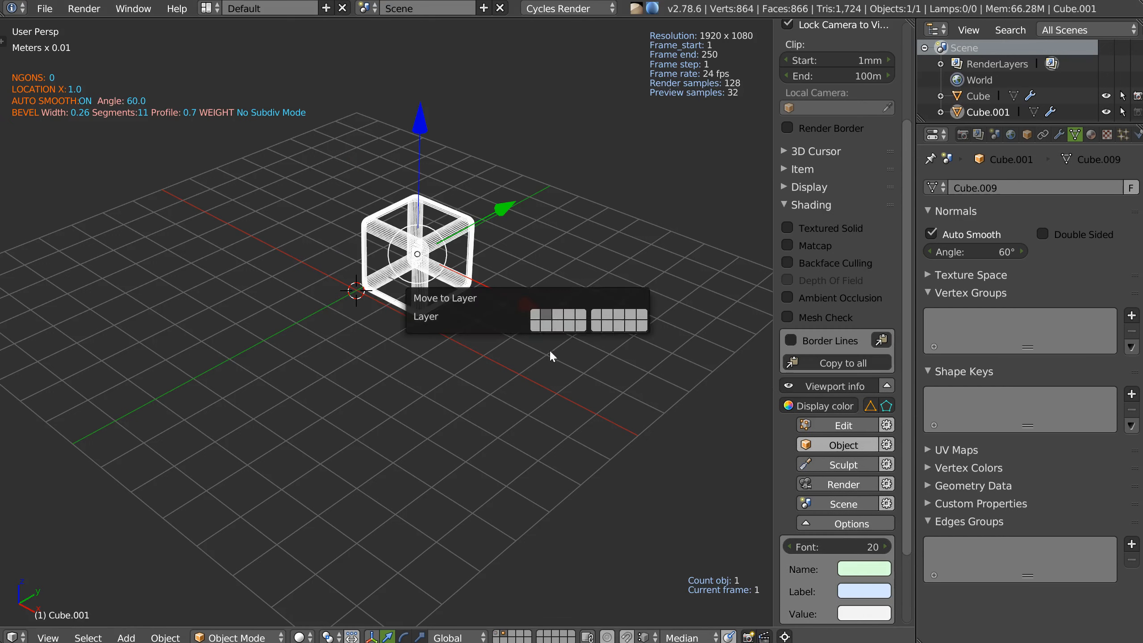
pyautogui.click(536, 315)
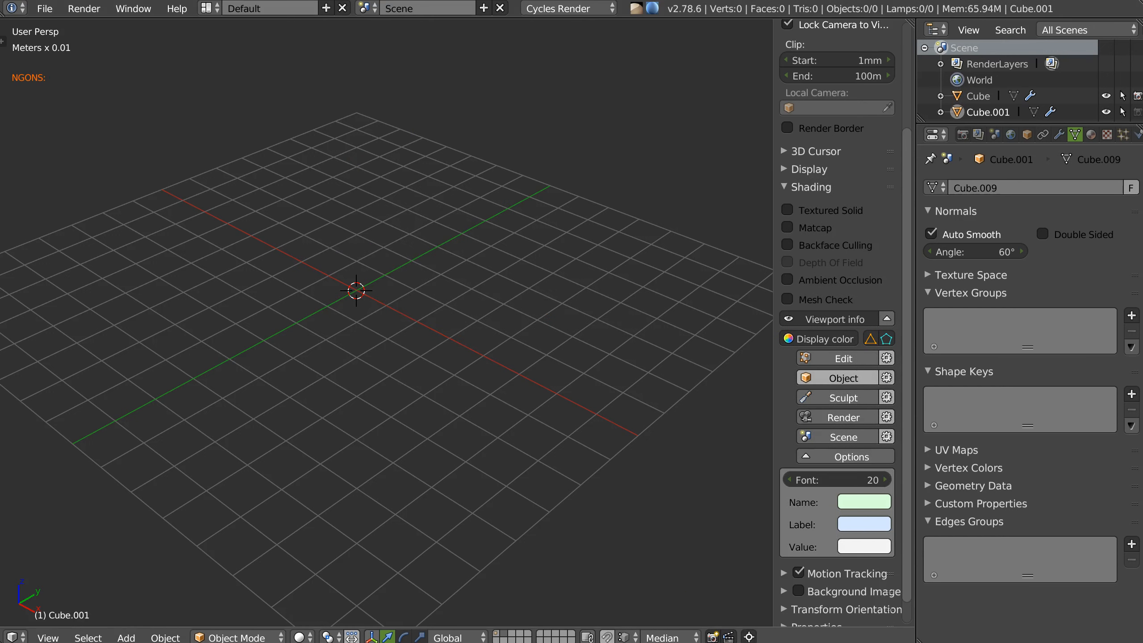
# Show the first layer with both cubes again and collapse the Viewport info options
pyautogui.click(497, 636)
pyautogui.moveTo(392, 254)
pyautogui.mouseDown(button='middle')
pyautogui.moveTo(387, 266)
pyautogui.moveTo(395, 238)
pyautogui.moveTo(406, 245)
pyautogui.mouseUp(button='middle')
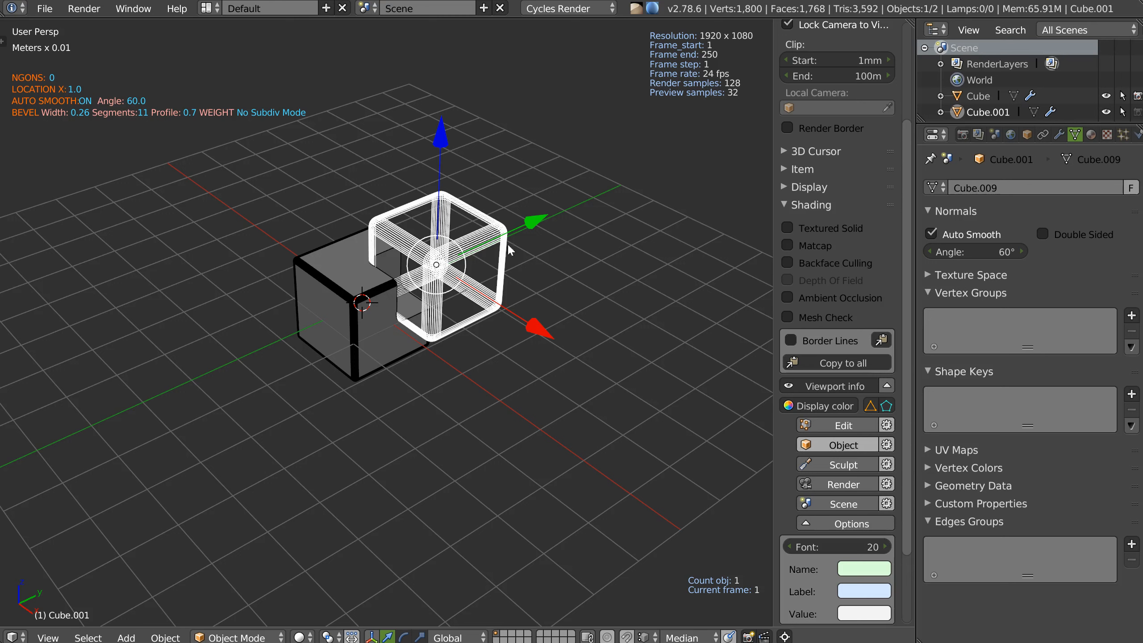
pyautogui.click(857, 440)
pyautogui.click(888, 386)
pyautogui.moveTo(390, 259); pyautogui.dragTo(396, 264, button='middle')
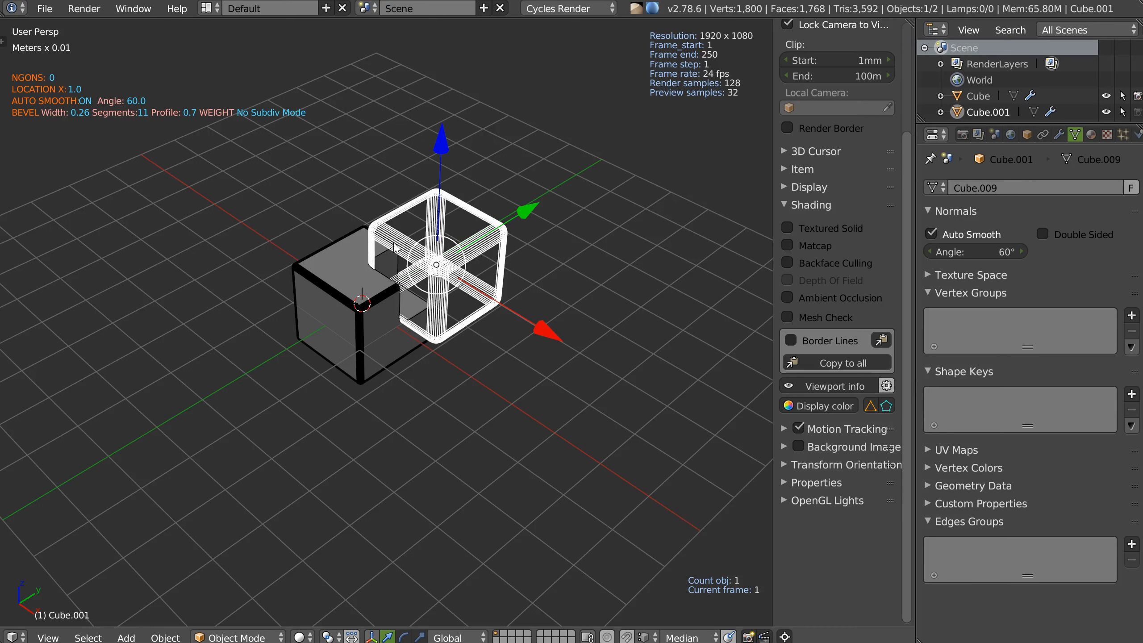
# Enter Edit Mode on the cutter cube, review the Speedflow Companion menu's editing entries twice, and return to Object Mode
pyautogui.press('Tab')
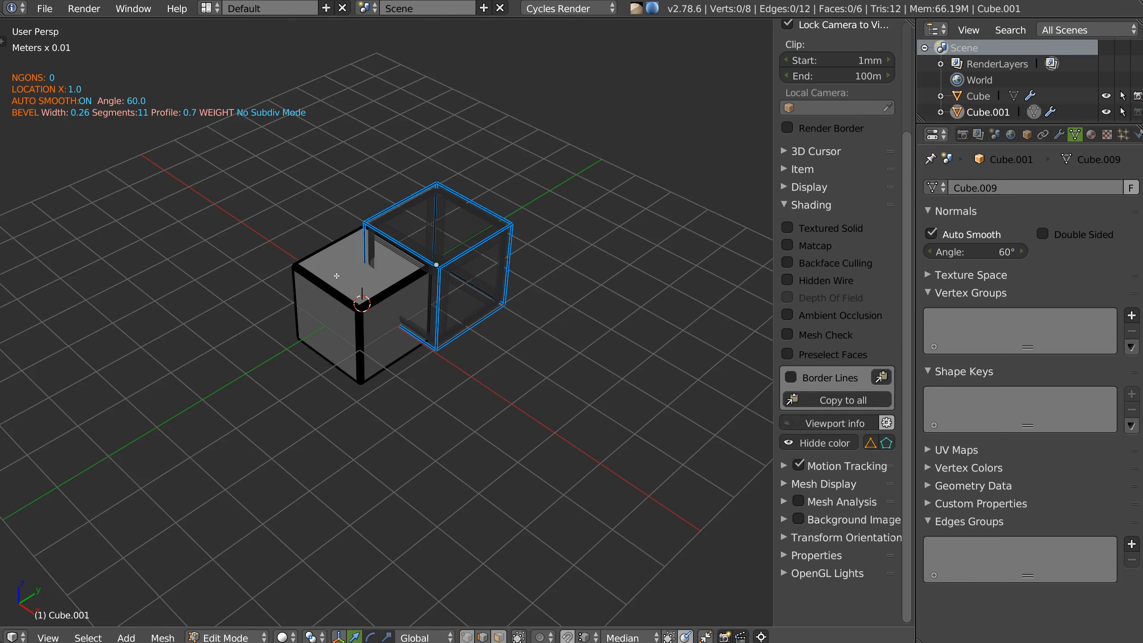
pyautogui.moveTo(342, 263); pyautogui.dragTo(413, 355, button='middle')
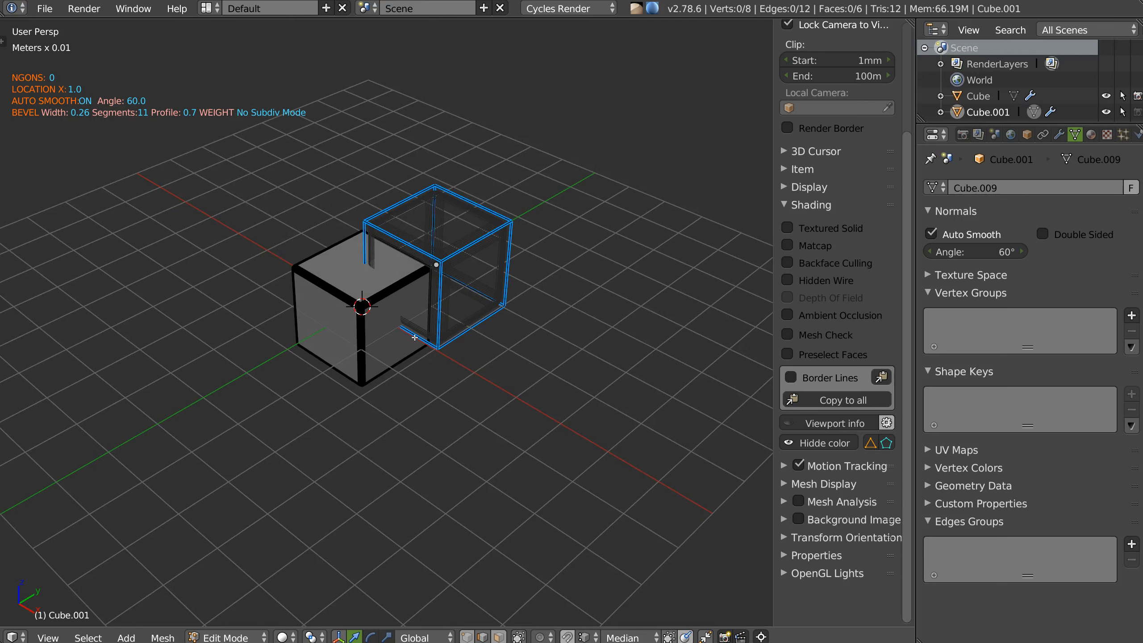
pyautogui.moveTo(397, 278); pyautogui.dragTo(399, 264, button='middle')
pyautogui.hotkey('shift', 'q')
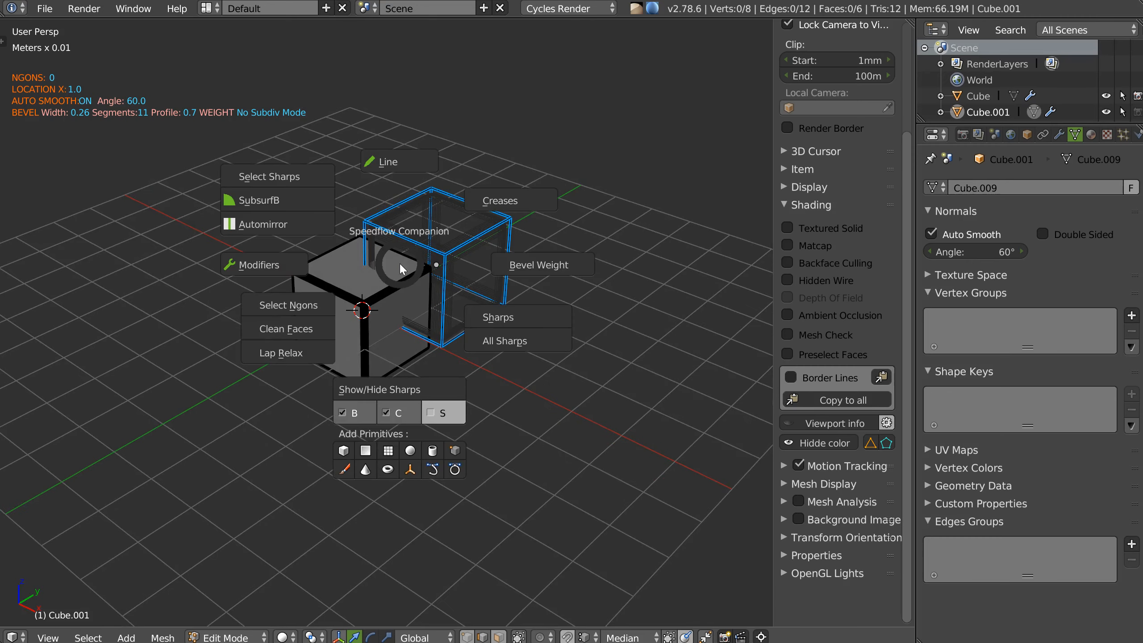
pyautogui.press('Escape')
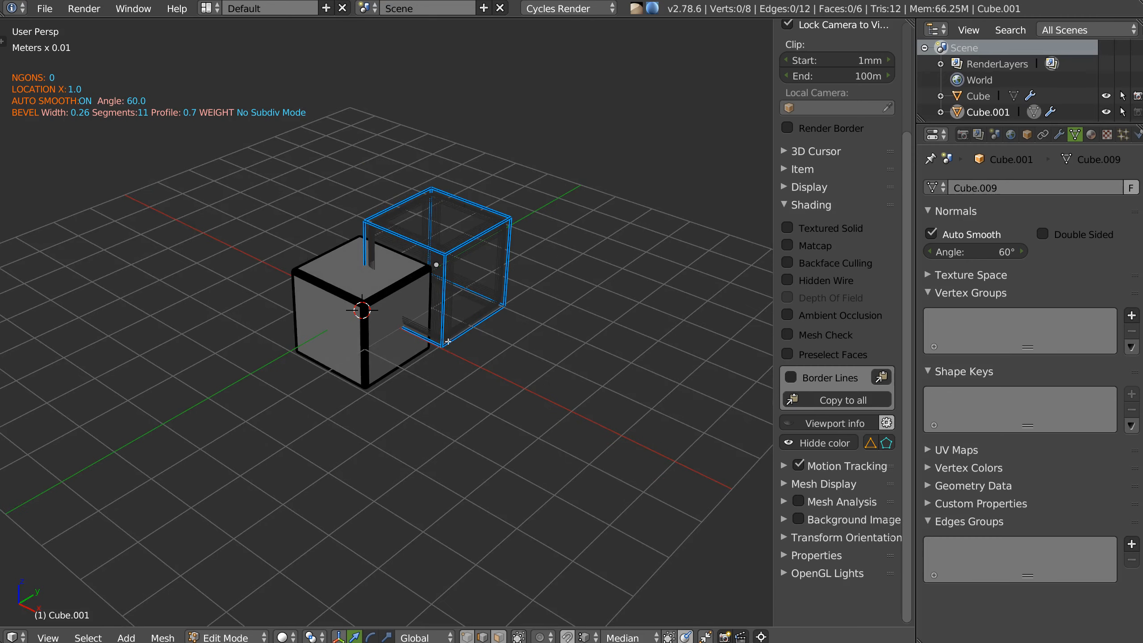
pyautogui.hotkey('shift', 'q')
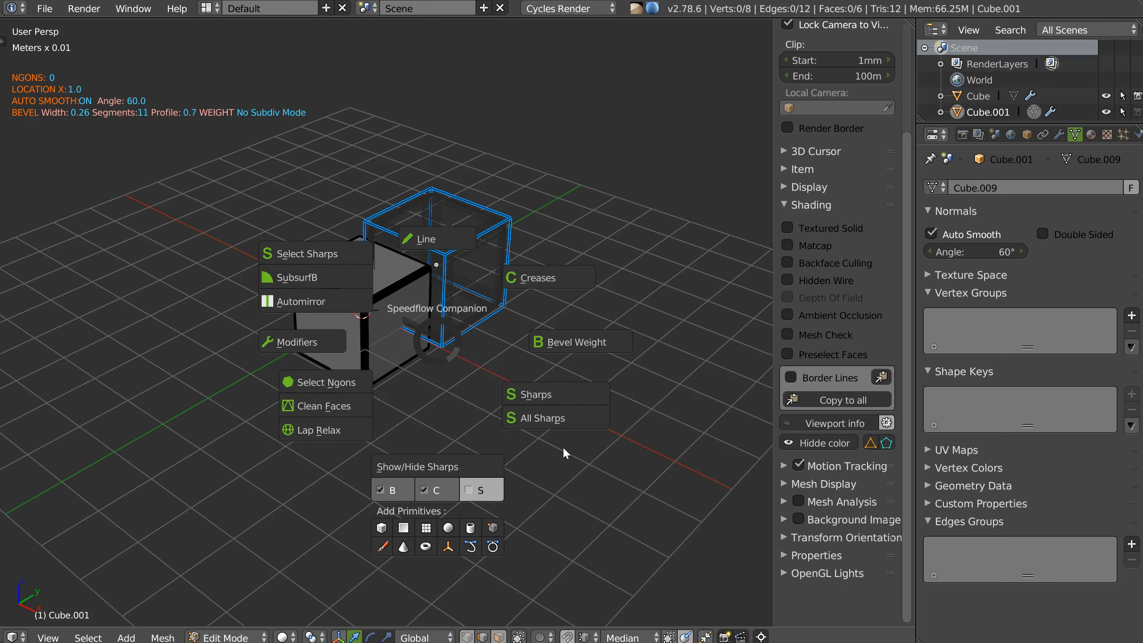
pyautogui.press('Escape')
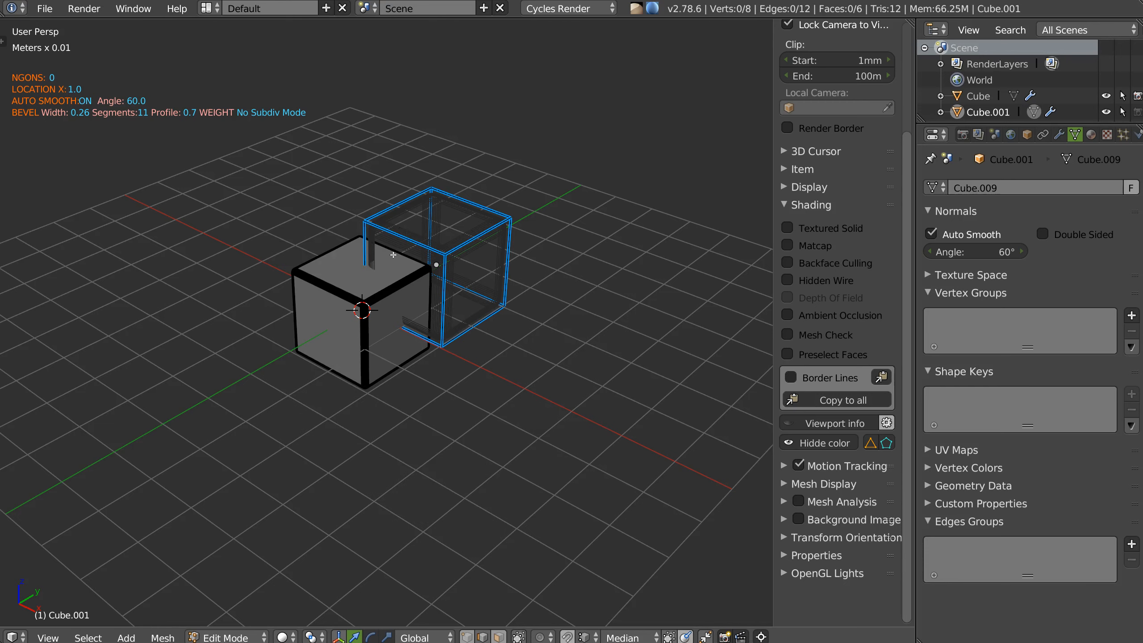
pyautogui.press('Tab')
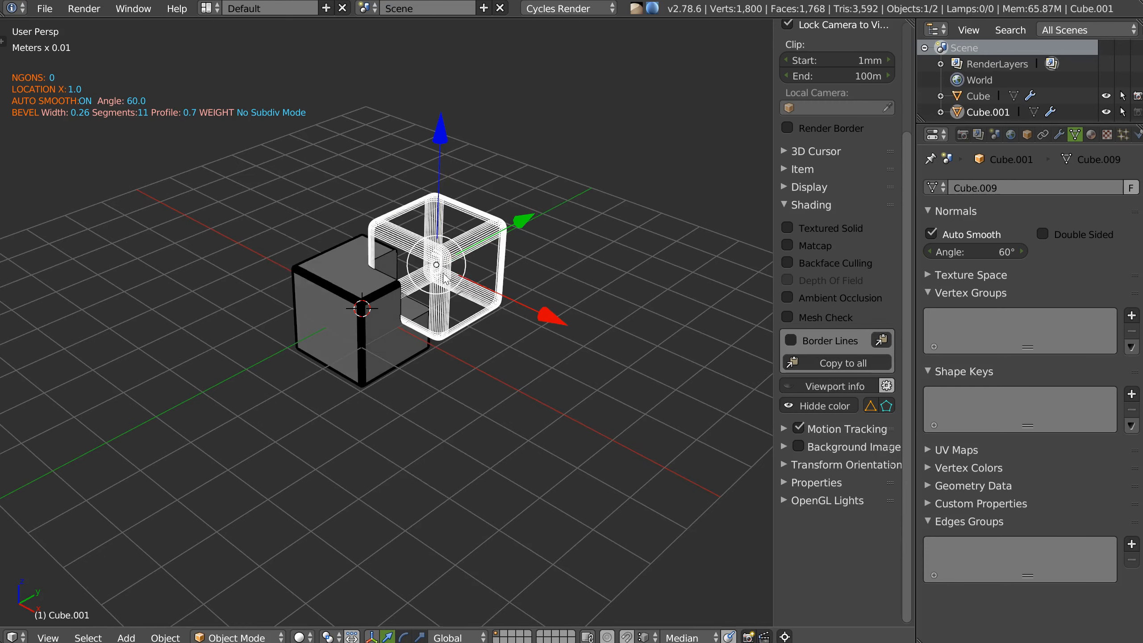
# Open the Speedflow Companion modifiers popup for the cutter cube, toggle modifier expansion and viewport visibility repeatedly, and close the popup
pyautogui.hotkey('shift', 'q')
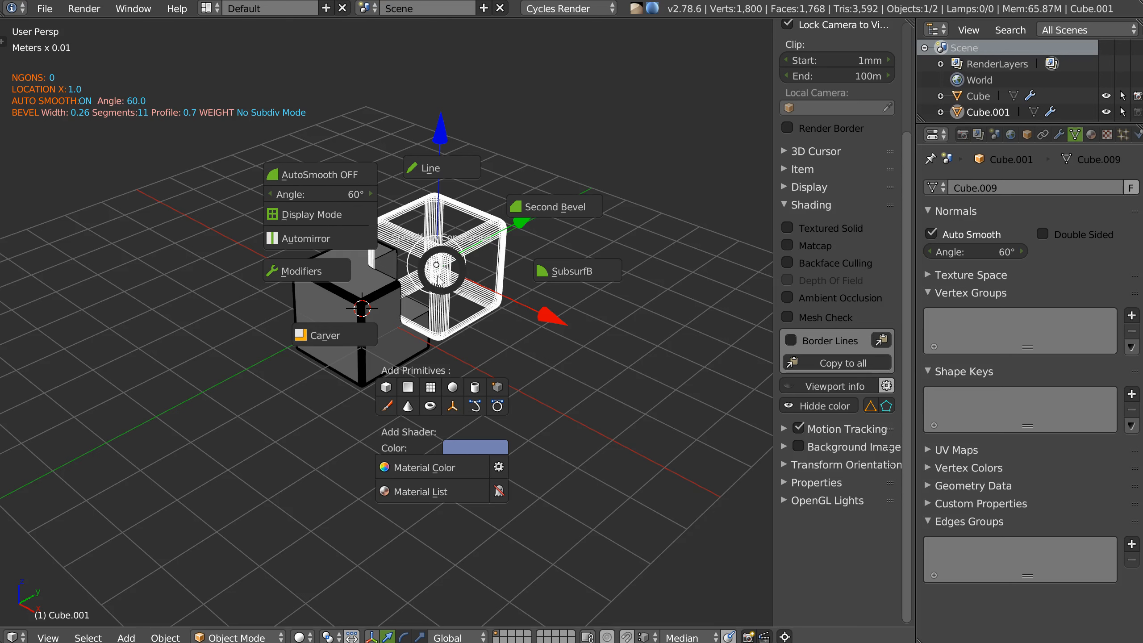
pyautogui.click(297, 274)
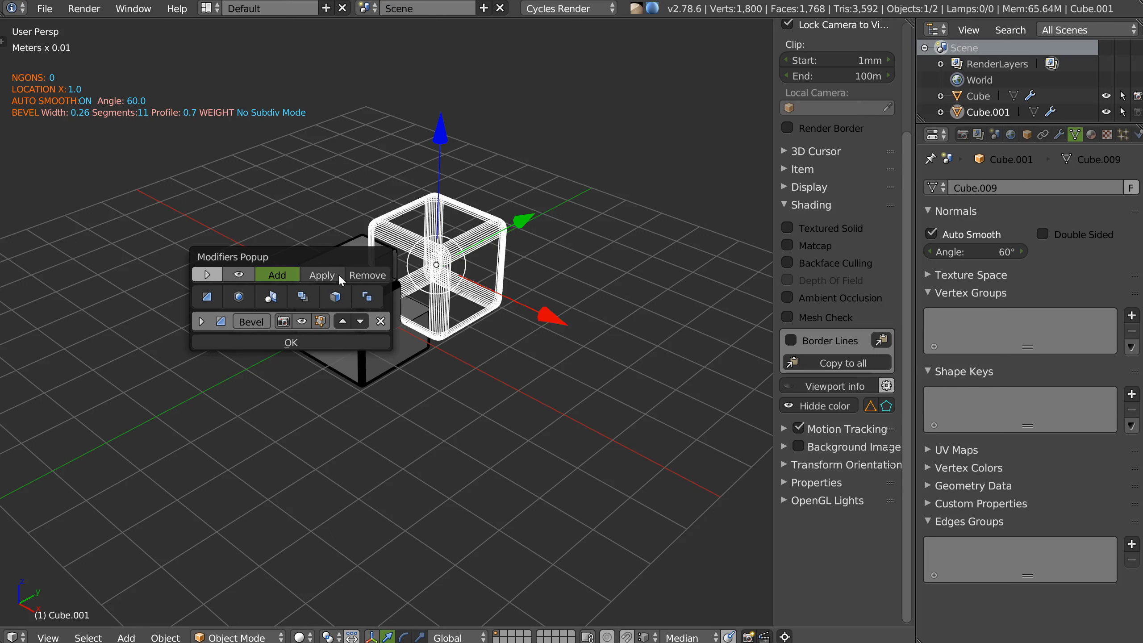
pyautogui.click(205, 274)
pyautogui.click(205, 274)
pyautogui.click(239, 275)
pyautogui.click(239, 274)
pyautogui.click(238, 274)
pyautogui.click(239, 274)
pyautogui.click(239, 274)
pyautogui.click(239, 275)
pyautogui.click(1061, 137)
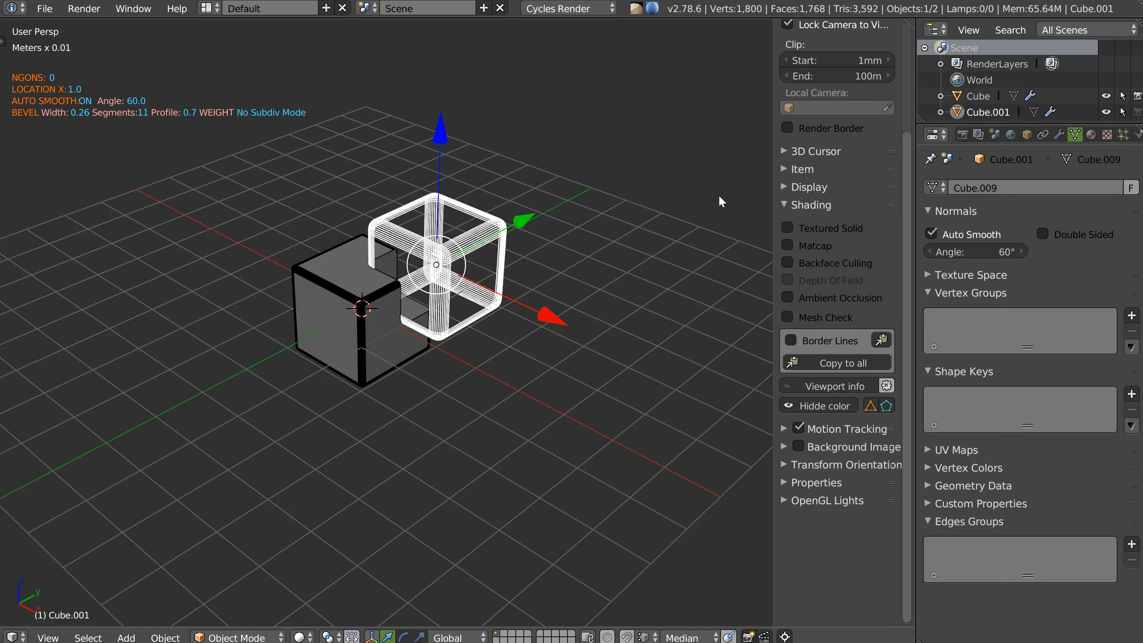
# Show the modifier properties and alternately select the cutter and main cubes to compare their information text with their modifier stacks
pyautogui.click(1061, 137)
pyautogui.rightClick(381, 352)
pyautogui.press('g')
pyautogui.rightClick(410, 331)
pyautogui.rightClick(502, 309)
pyautogui.rightClick(350, 293)
pyautogui.rightClick(465, 287)
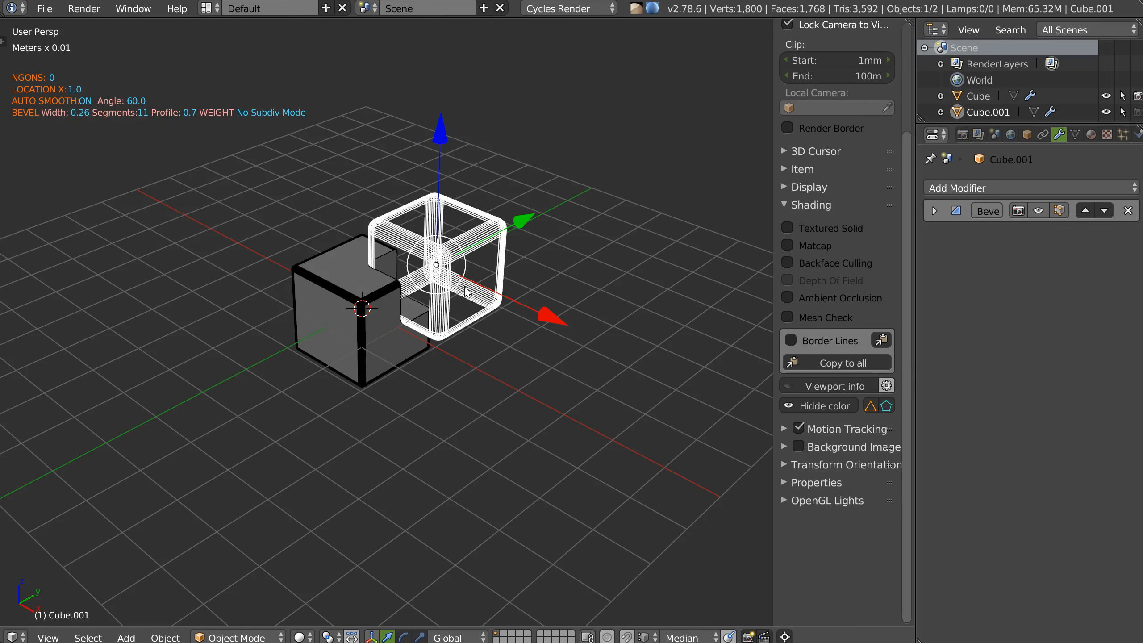
pyautogui.rightClick(370, 350)
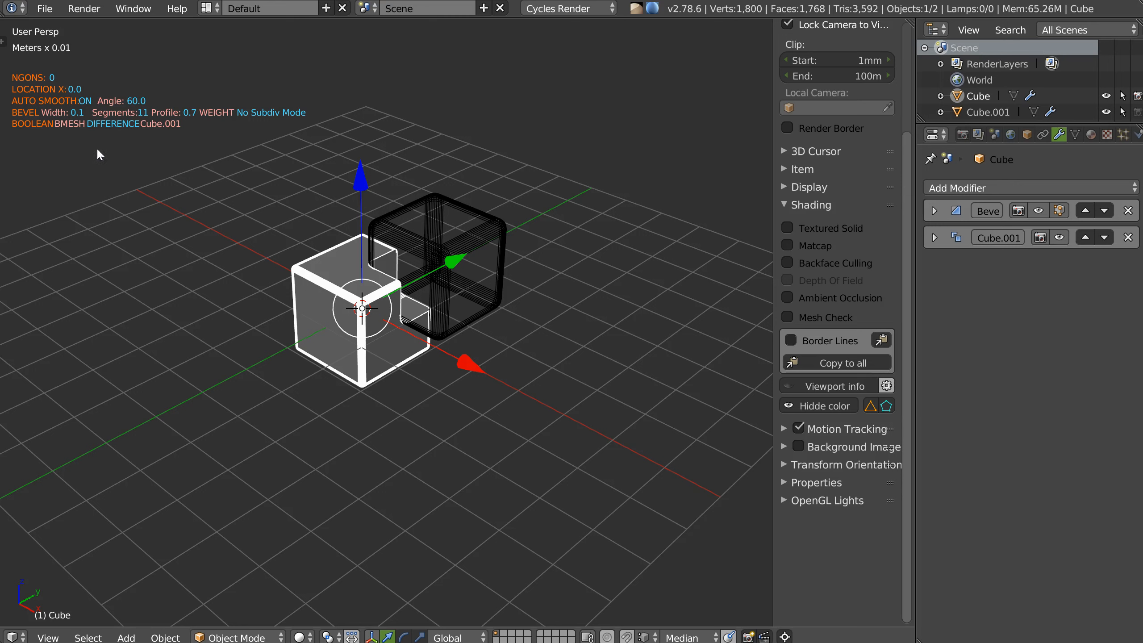
pyautogui.rightClick(489, 314)
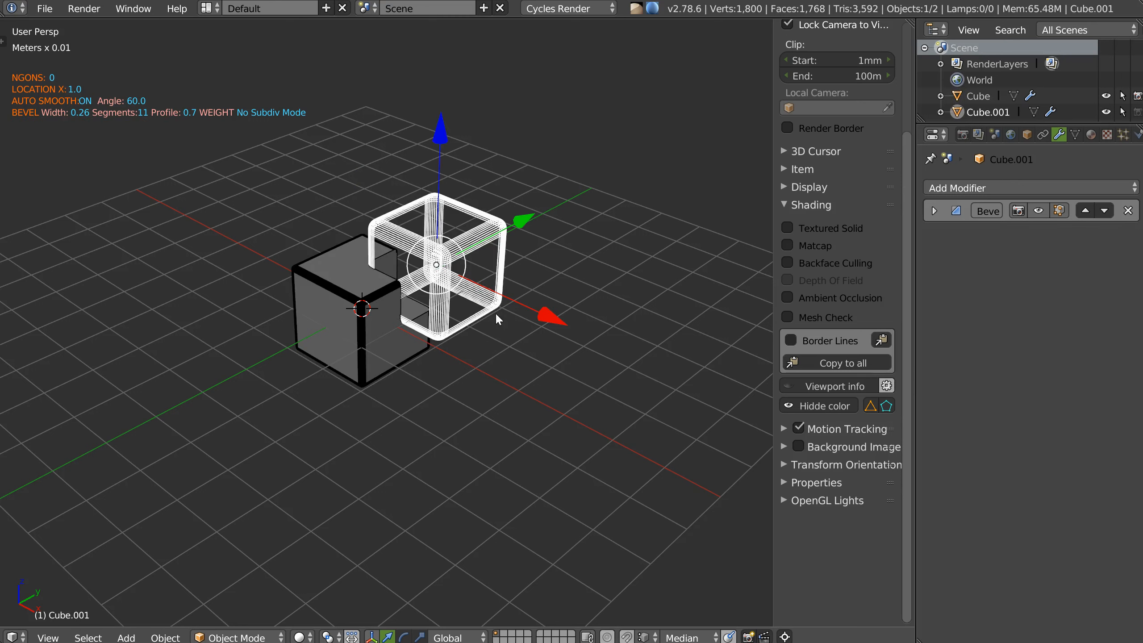
pyautogui.rightClick(372, 368)
pyautogui.rightClick(462, 306)
pyautogui.rightClick(396, 369)
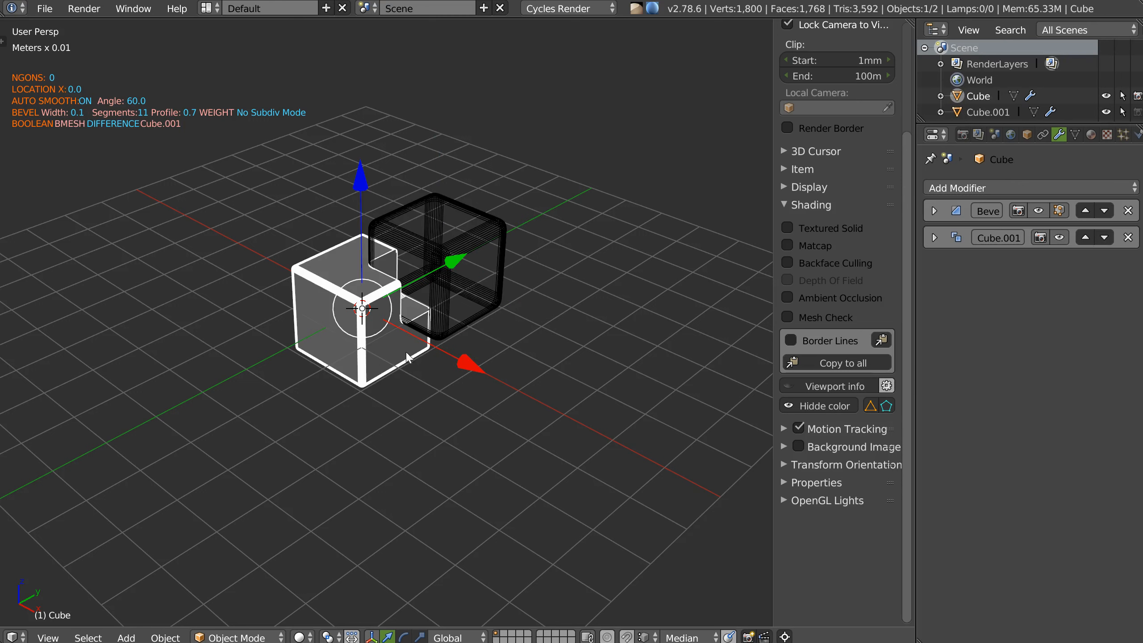
# Hide the on-screen information text for the main cube and show it again
pyautogui.press('space')
pyautogui.press('Escape')
pyautogui.moveTo(378, 265); pyautogui.dragTo(408, 321, button='middle')
pyautogui.moveTo(369, 391); pyautogui.dragTo(405, 269, button='middle')
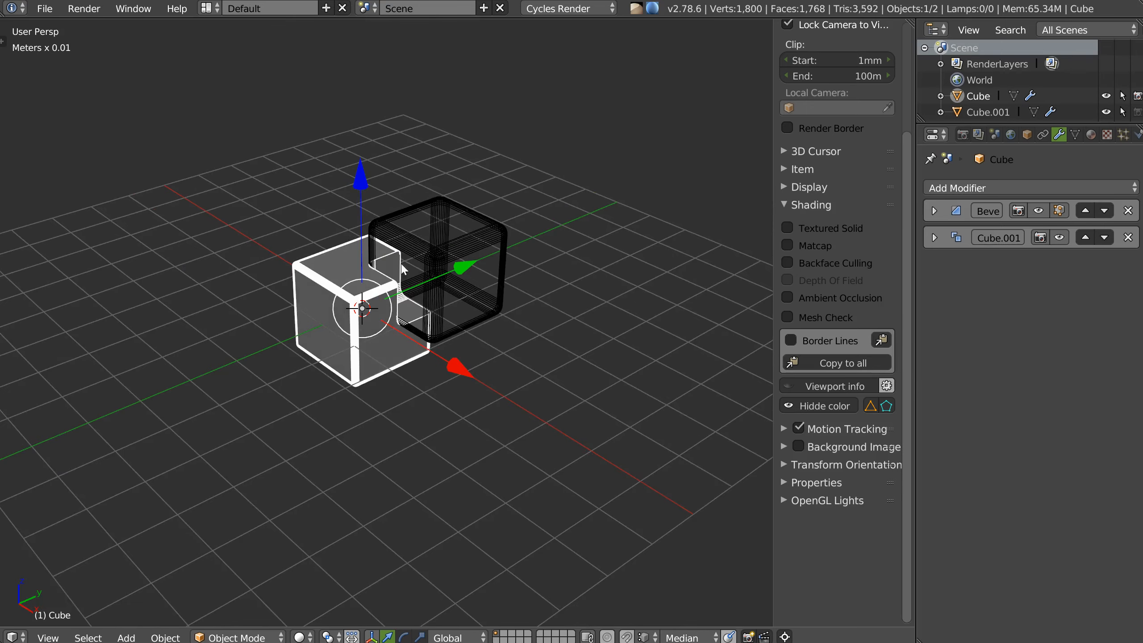
pyautogui.moveTo(380, 321); pyautogui.dragTo(291, 360, button='middle')
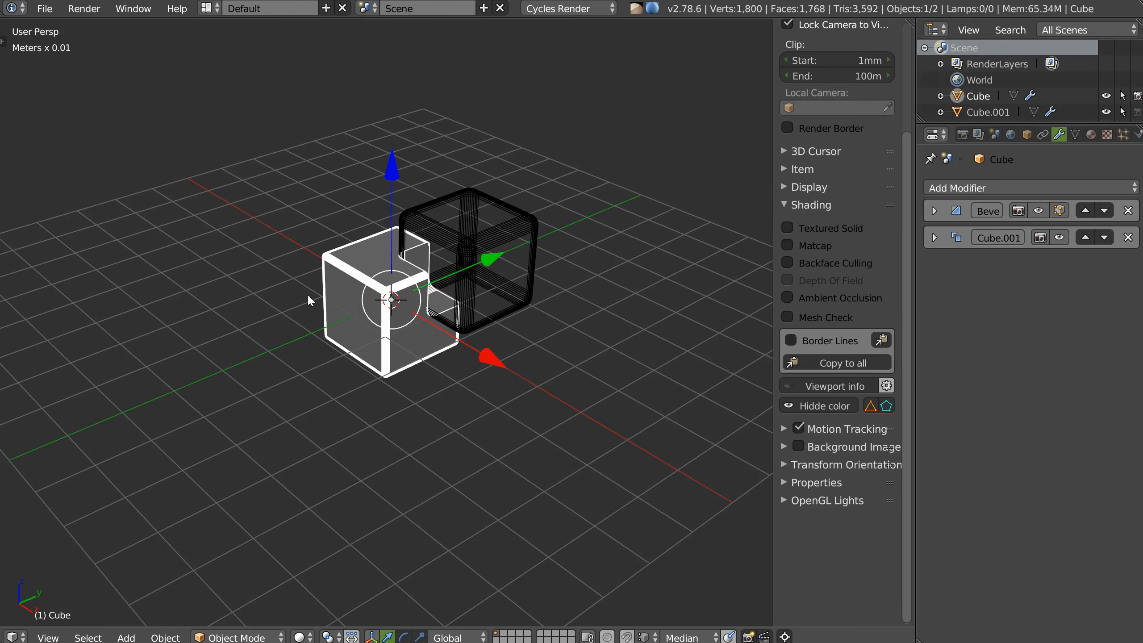
pyautogui.press('space')
pyautogui.click(306, 269)
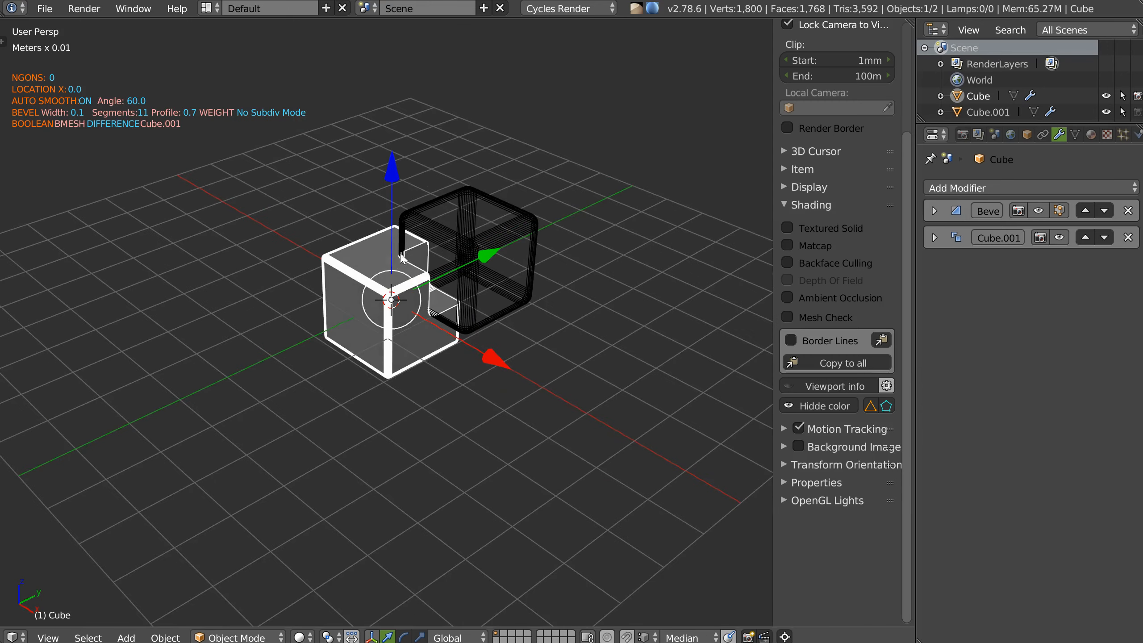
# Examine the main cube's information text and review the Object Mode entries of the Speedflow Companion menu
pyautogui.keyDown('shift'); pyautogui.moveTo(400, 254); pyautogui.dragTo(397, 251, button='middle'); pyautogui.keyUp('shift')
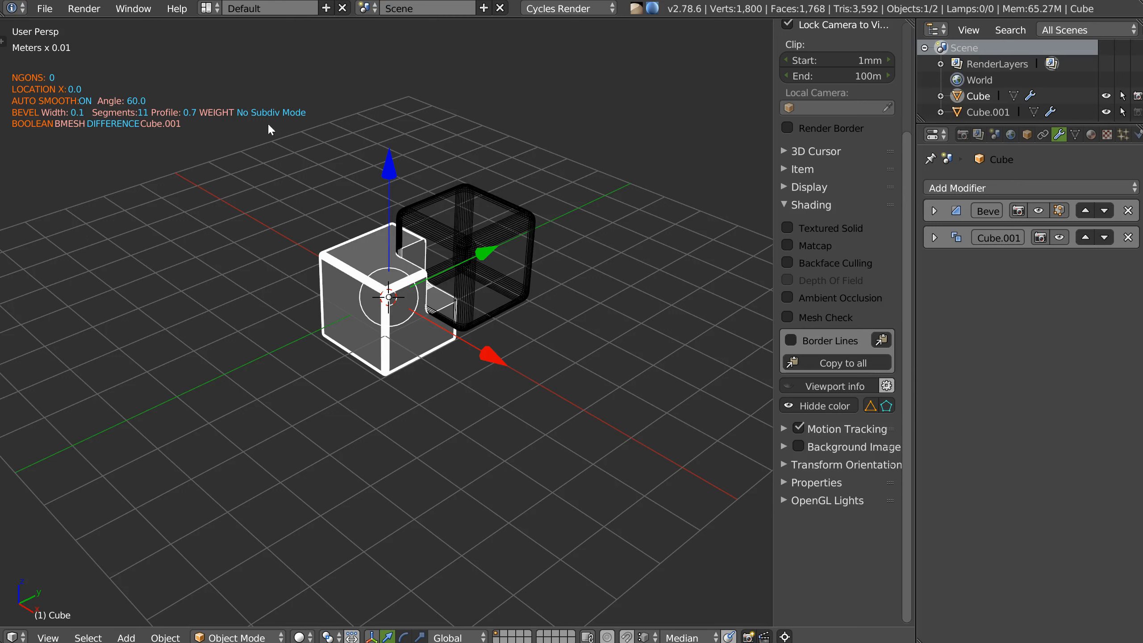
pyautogui.moveTo(433, 207); pyautogui.dragTo(349, 180, button='middle')
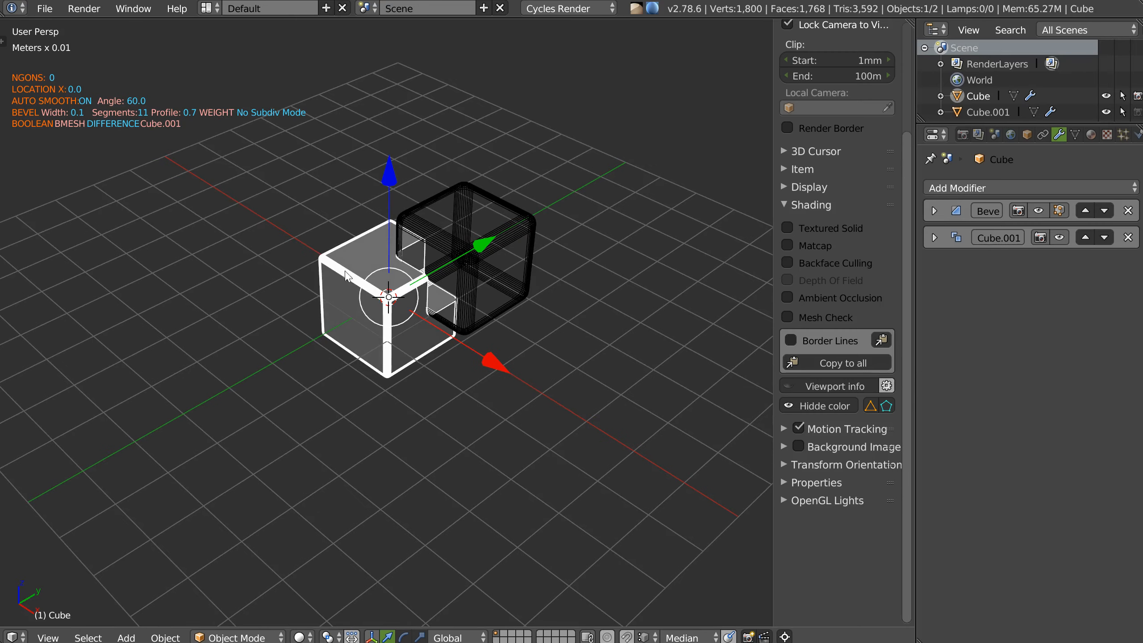
pyautogui.moveTo(324, 226); pyautogui.dragTo(312, 187, button='middle')
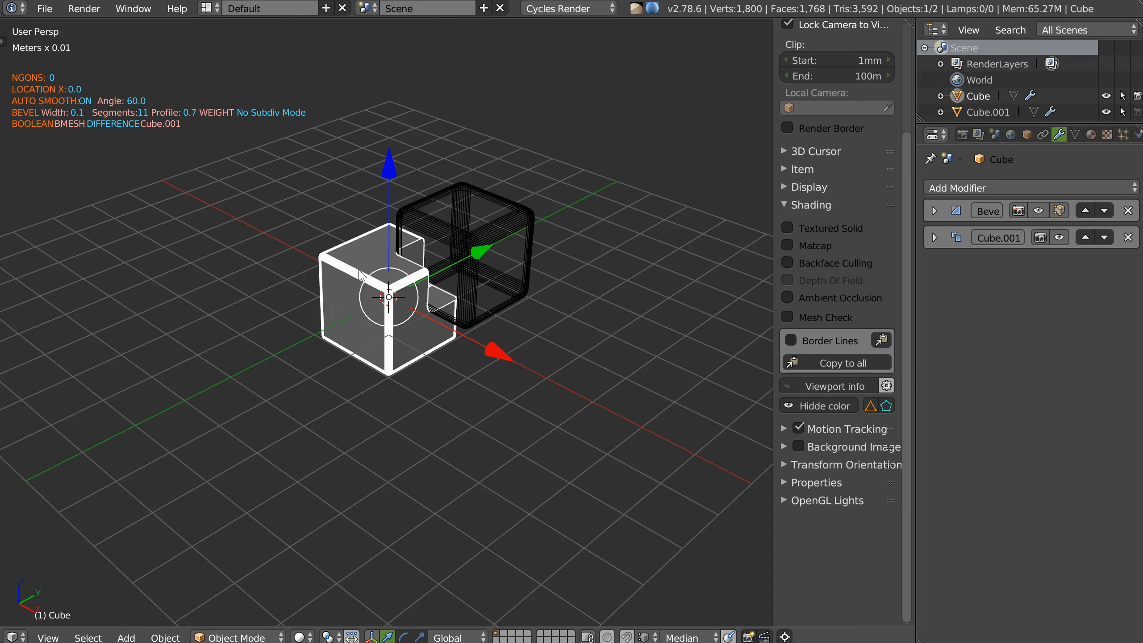
pyautogui.moveTo(360, 273); pyautogui.dragTo(327, 120, button='middle')
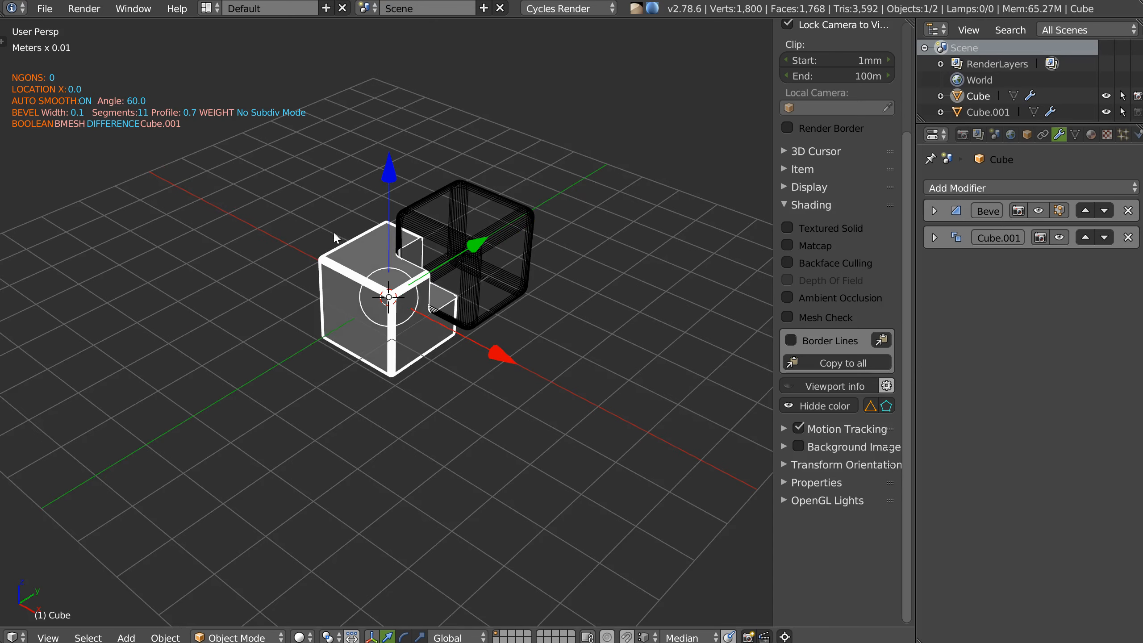
pyautogui.hotkey('shift', 'space')
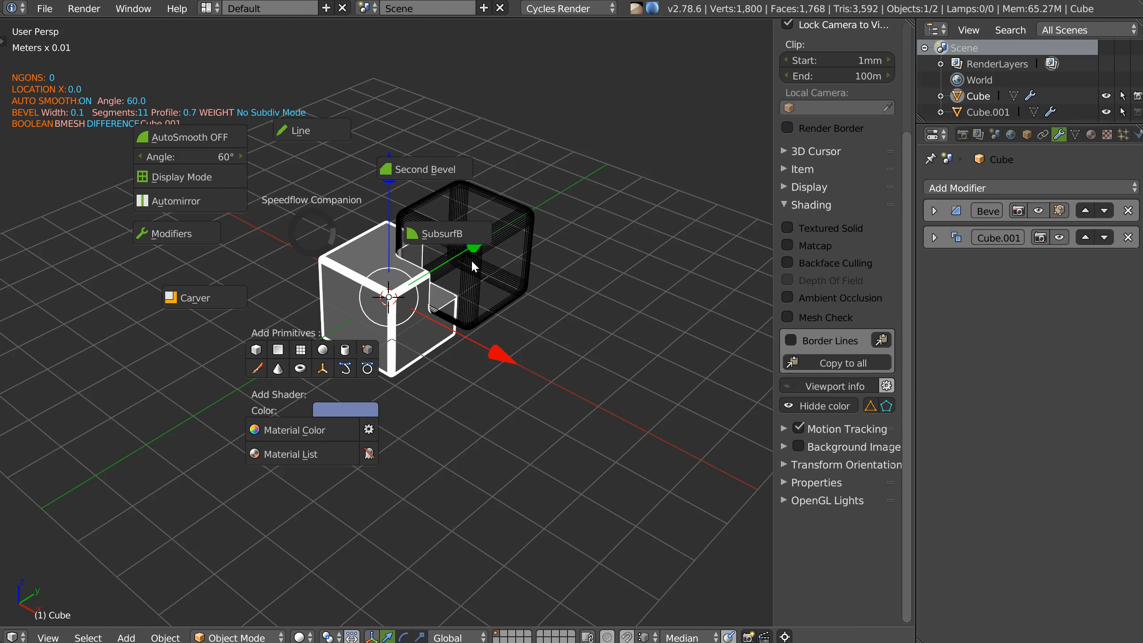
pyautogui.press('Escape')
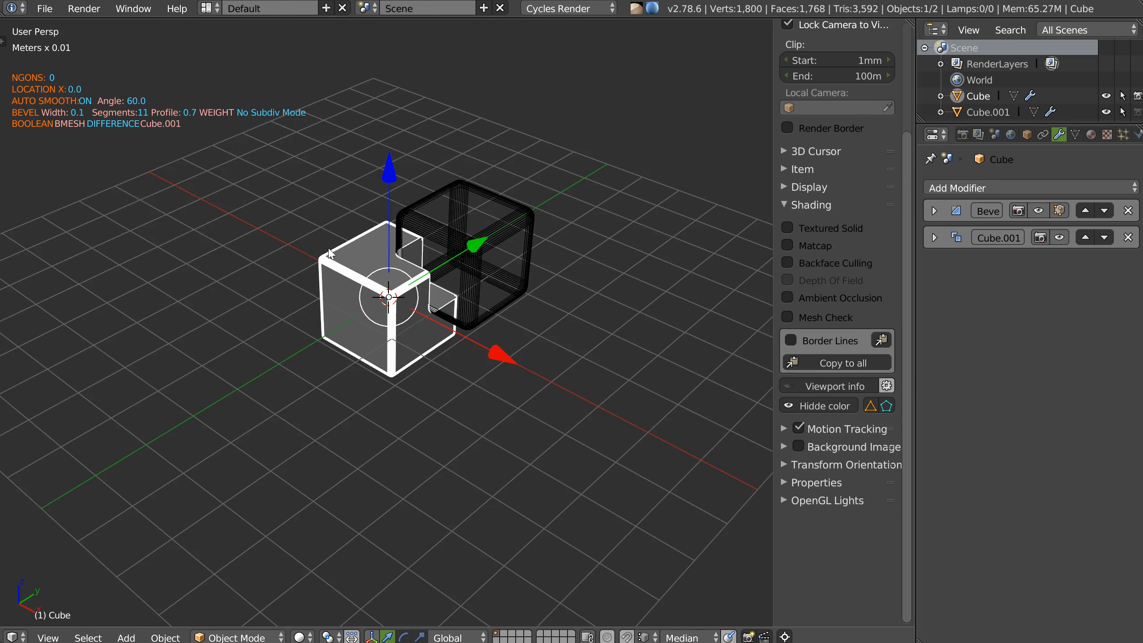